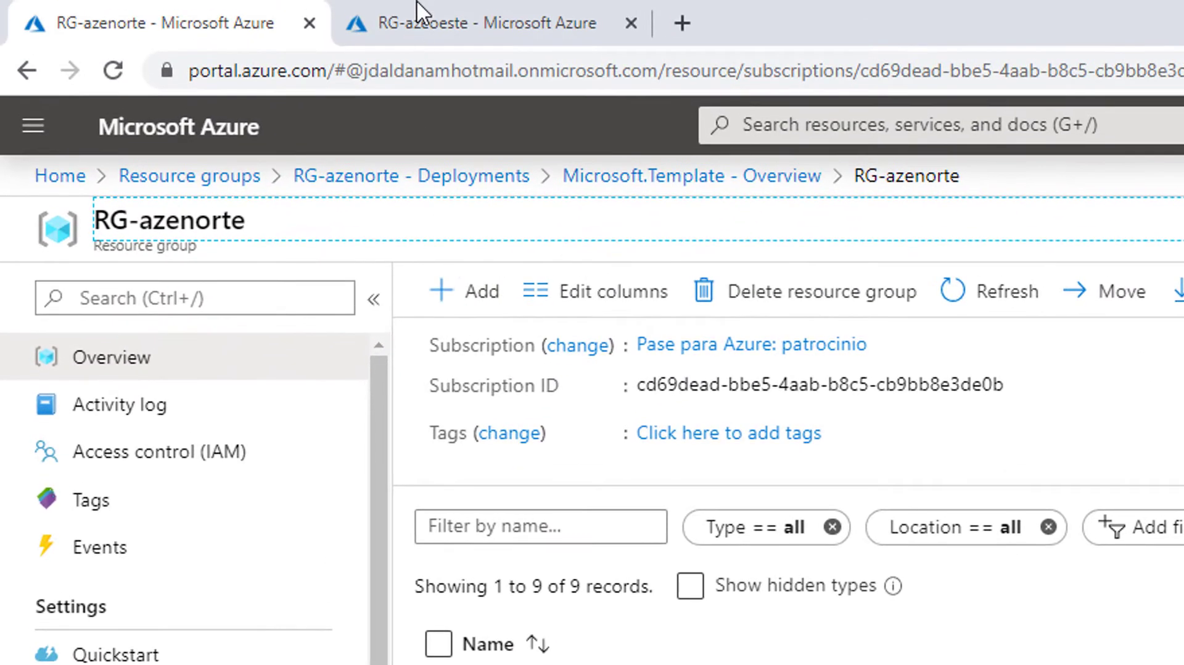
Check the RG-azeoeste resource group, return to RG-azenorte, and start creating a Load Balancer there from the Marketplace
click(401, 21)
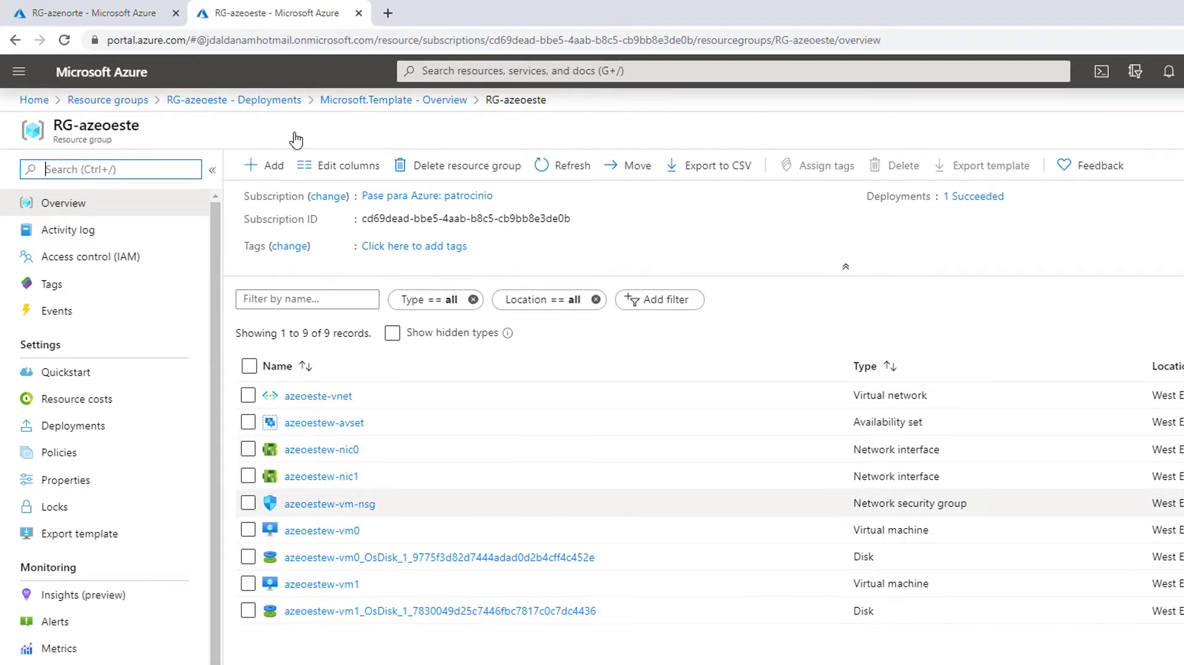
click(107, 13)
click(253, 13)
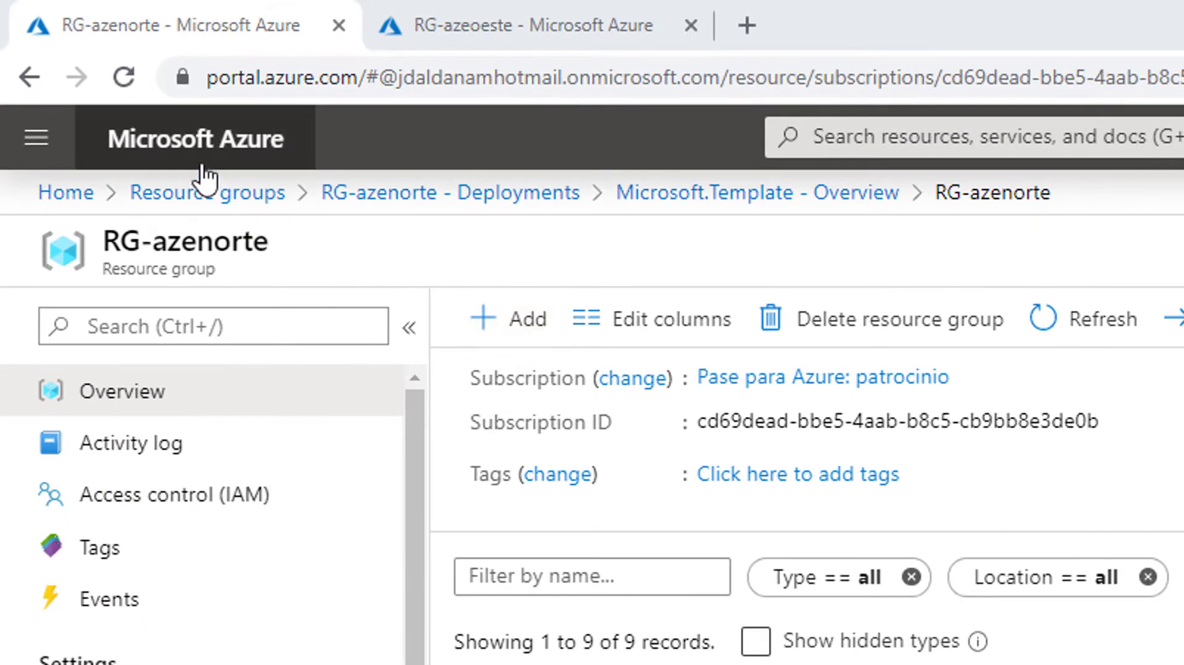
click(493, 319)
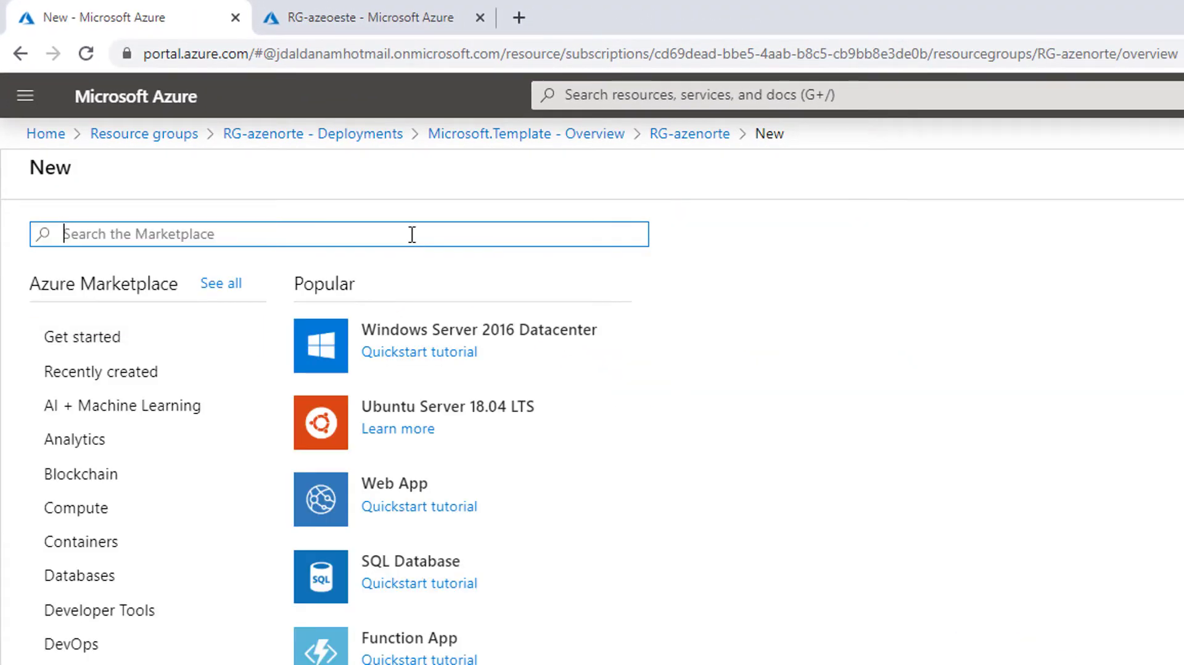
text(load)
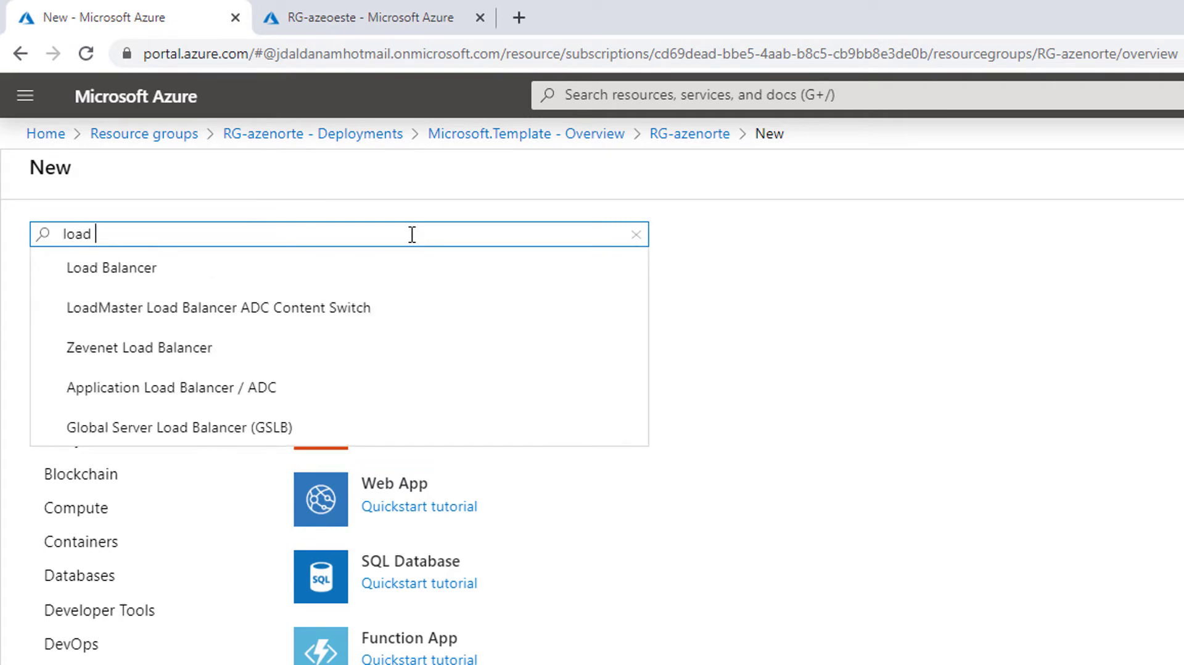
click(108, 264)
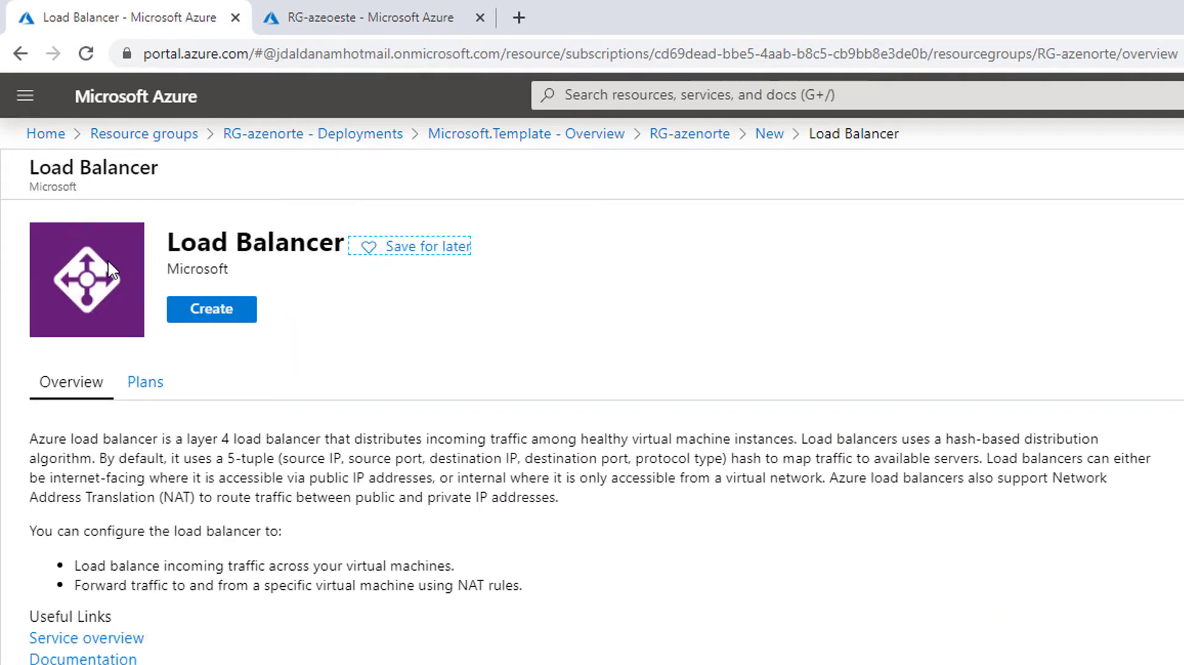
click(227, 312)
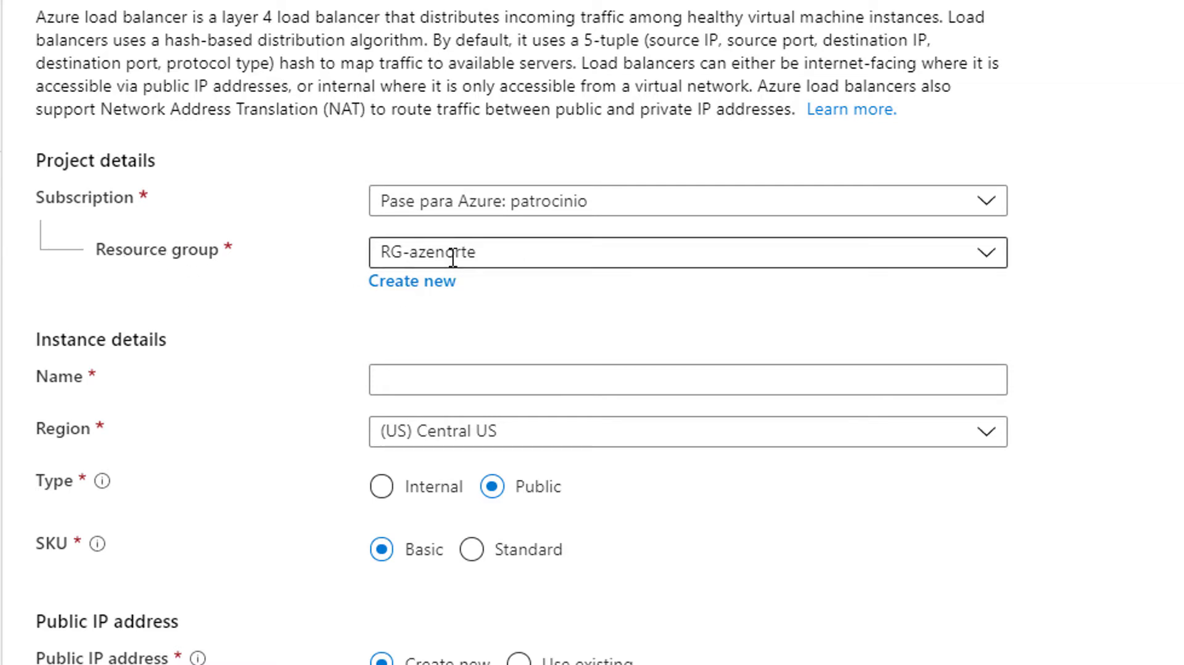
Name the load balancer azenorte-lb and set its region to (Europe) North Europe
click(510, 379)
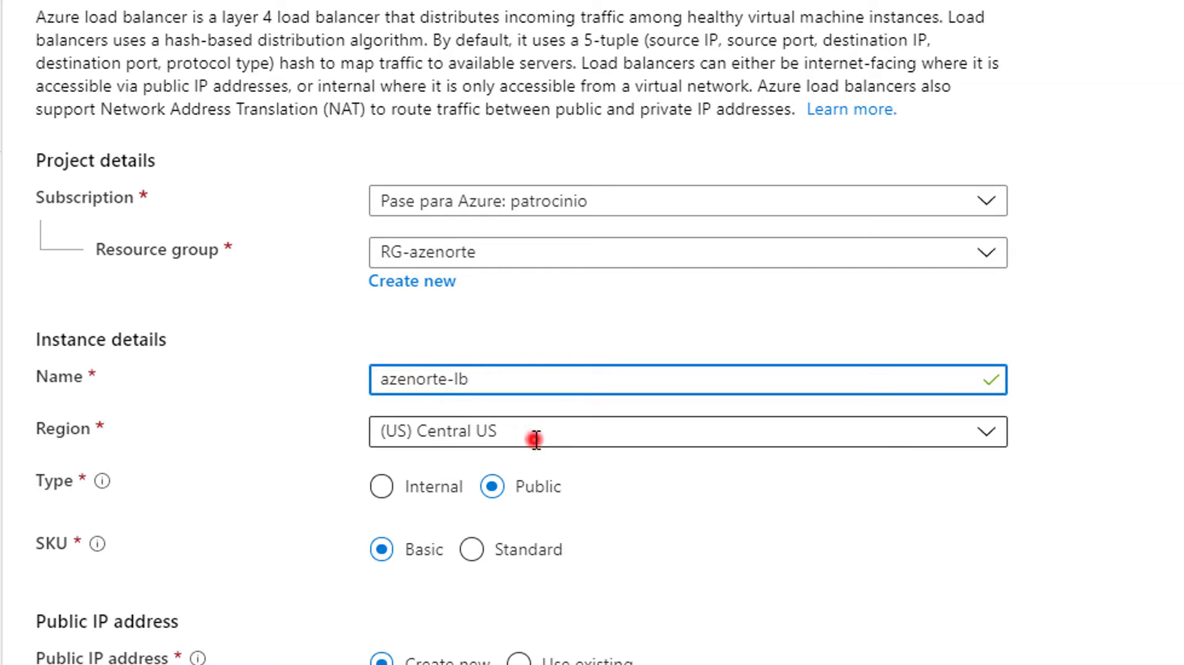
click(541, 437)
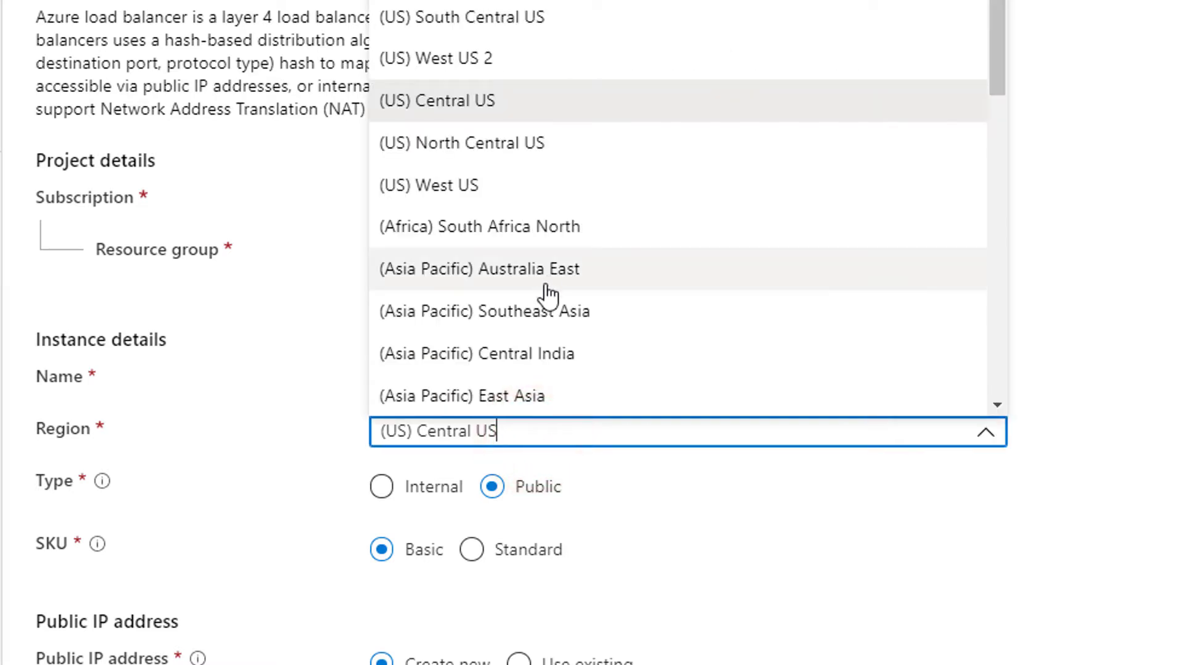
scroll(586, 314, down, 10)
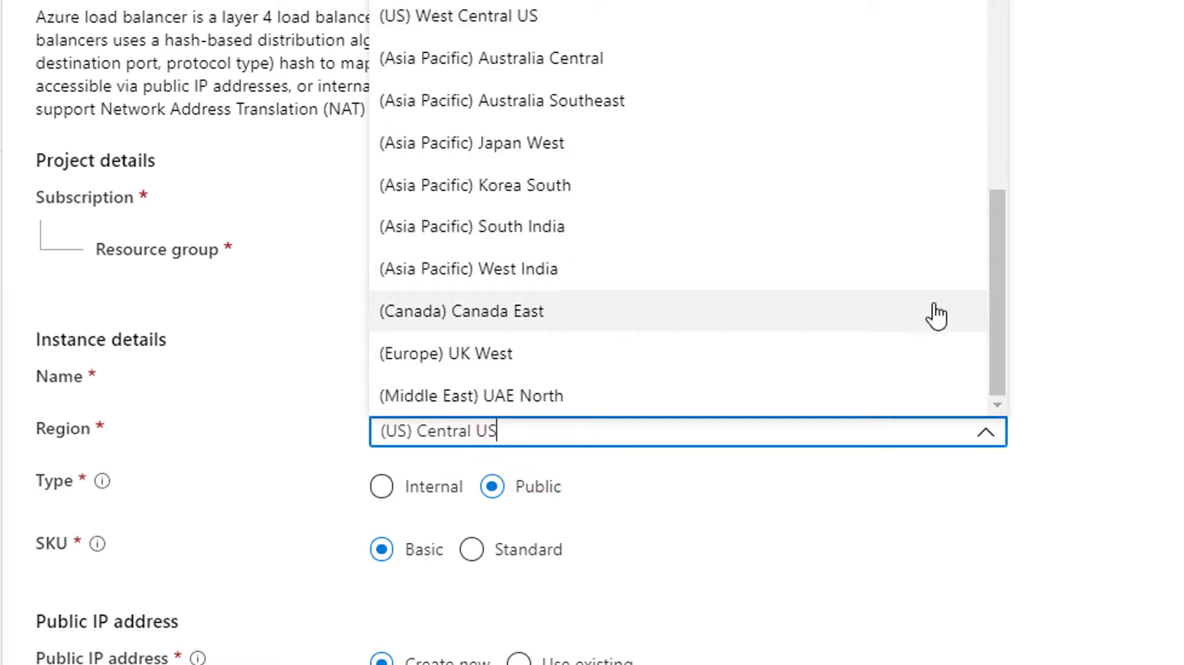
drag(1001, 306, 981, 218)
click(535, 7)
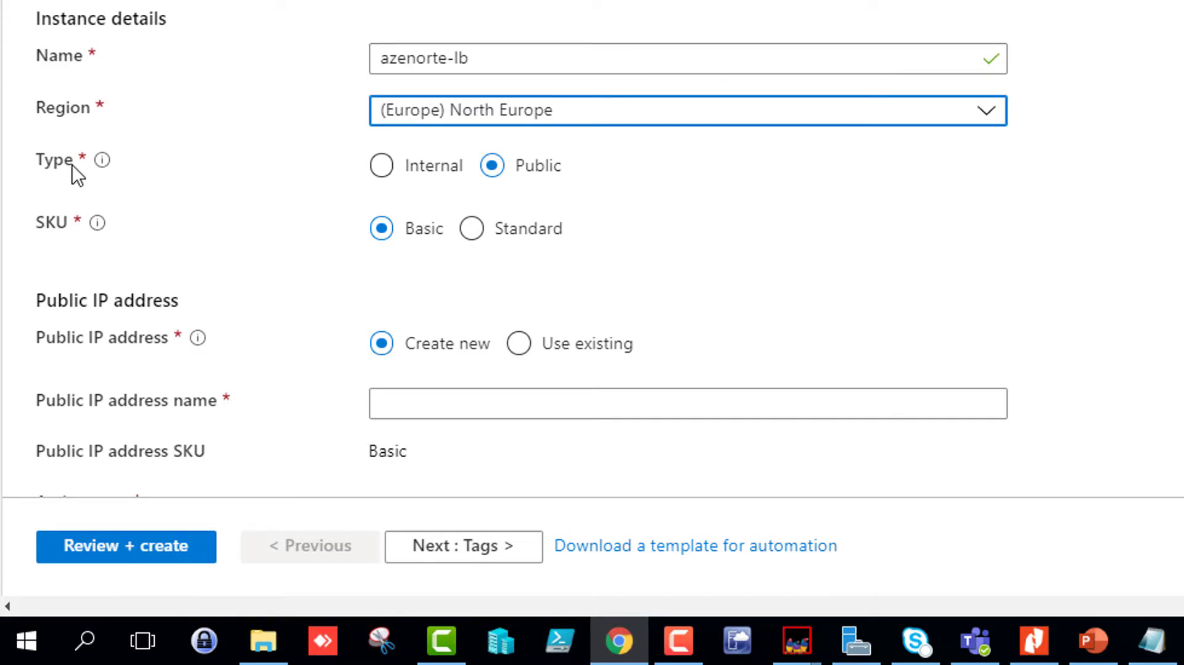
Name the new public IP address azenorte-lb-pip, then review and create the load balancer with the remaining defaults
mouse_move(99, 174)
click(455, 403)
right_click(455, 404)
click(511, 208)
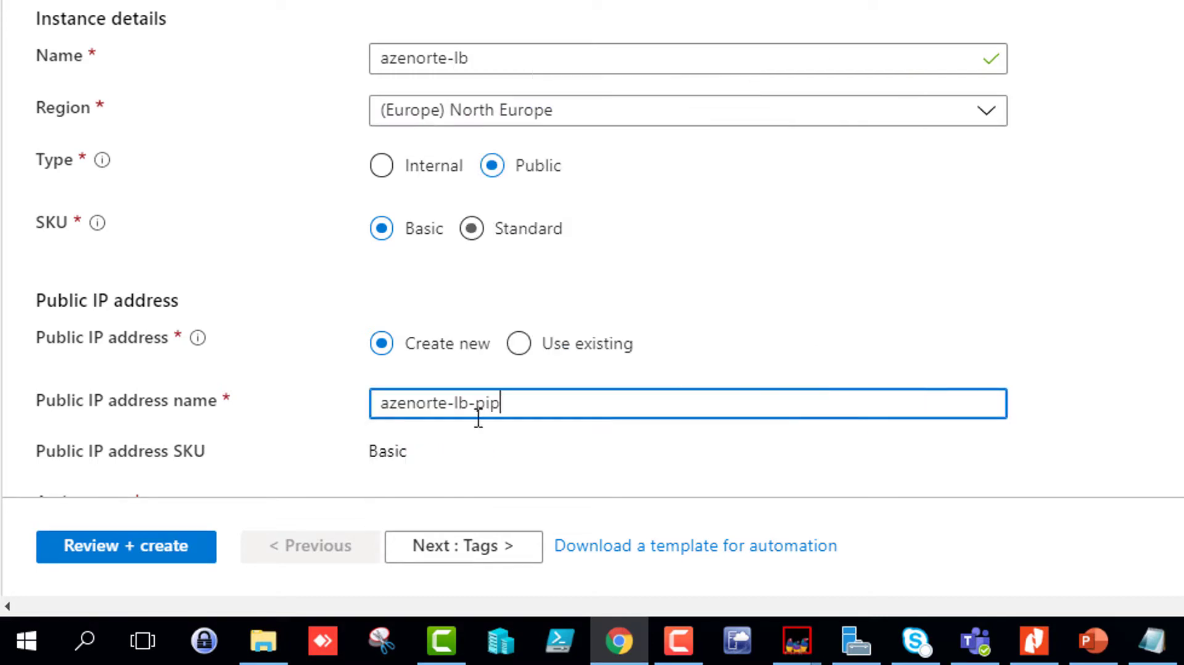
scroll(431, 439, down, 2)
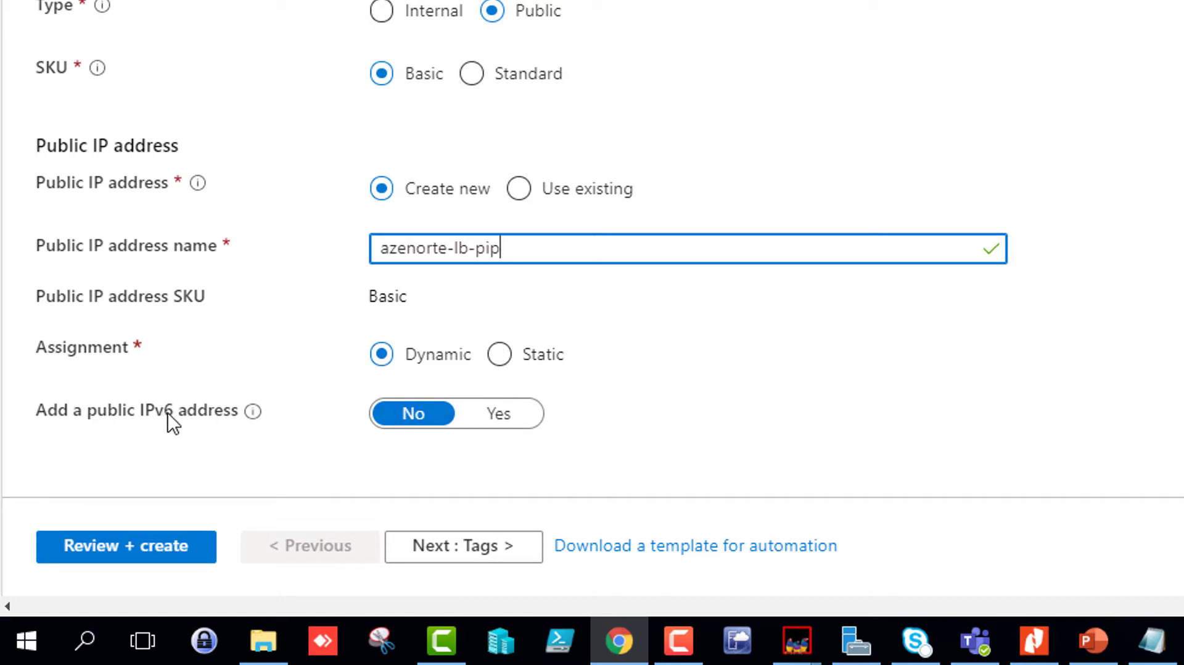
scroll(168, 413, up, 2)
scroll(167, 413, down, 2)
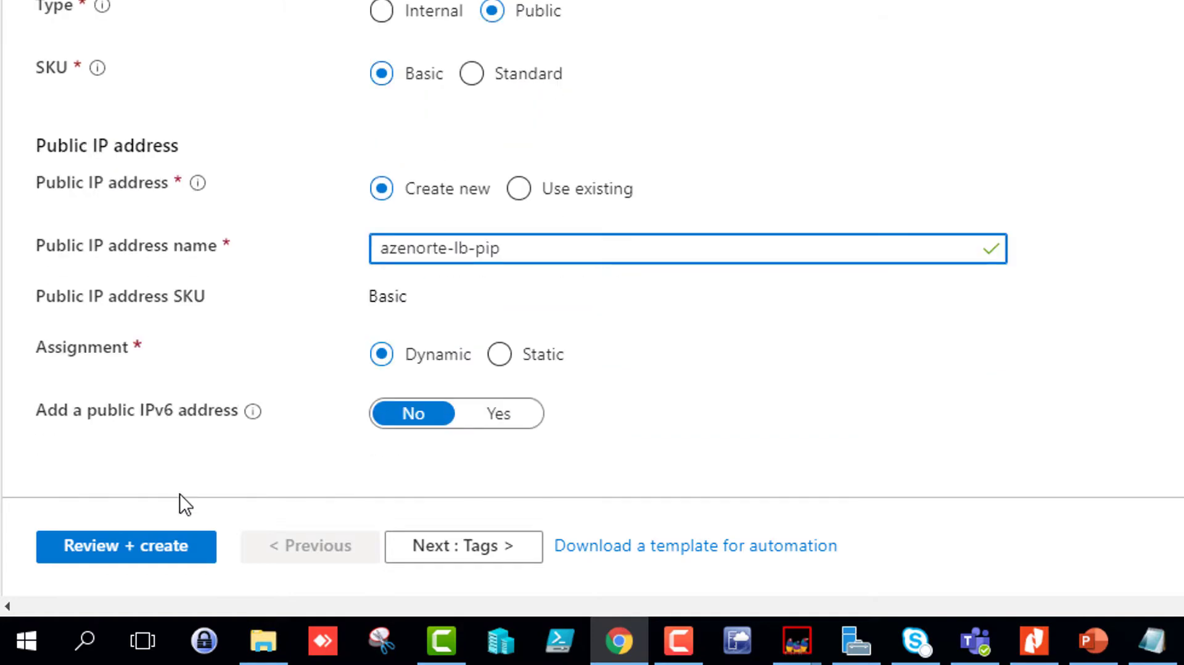
click(127, 557)
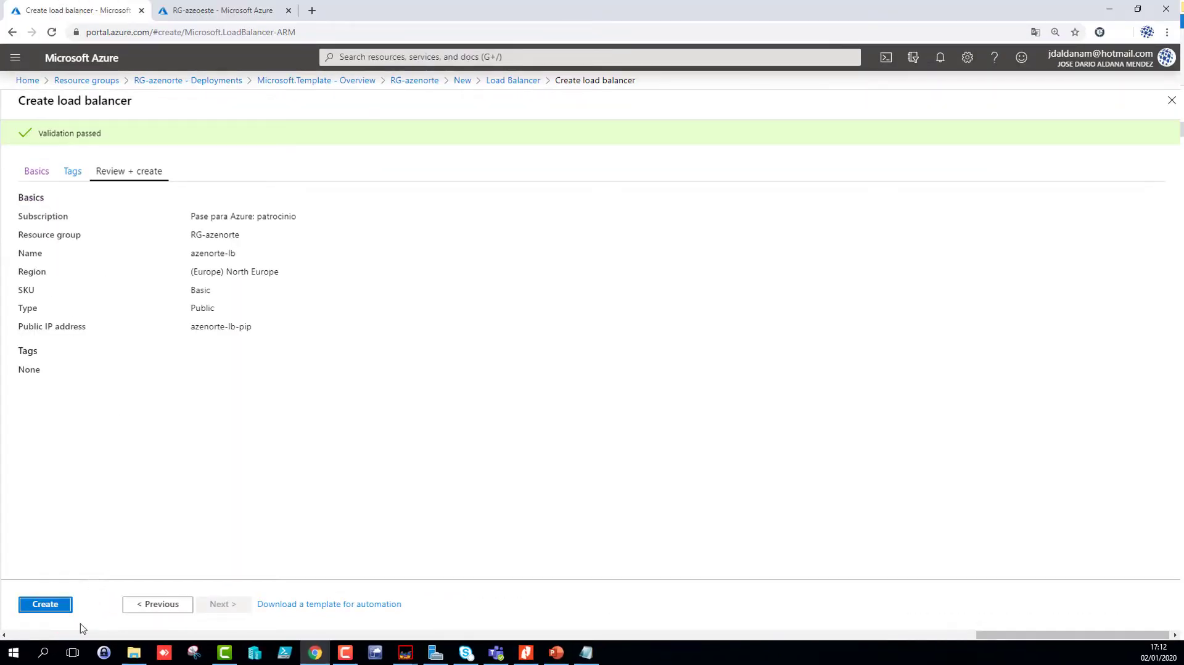
click(45, 605)
Start creating a Load Balancer from the Marketplace in the RG-azeoeste resource group
click(201, 14)
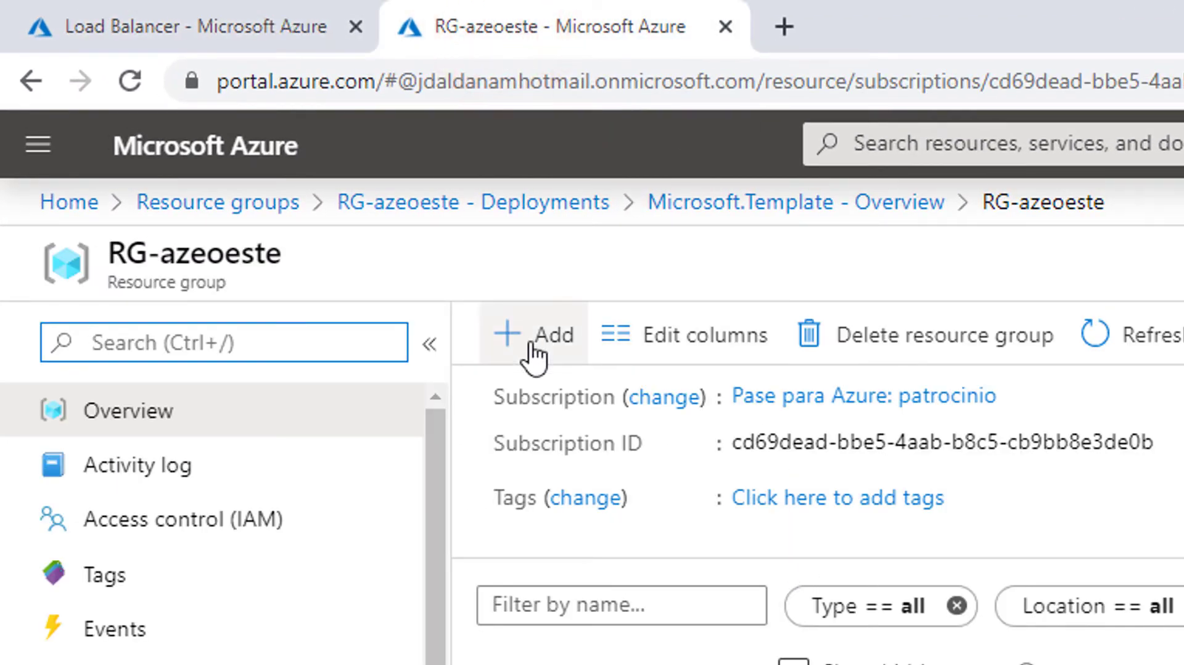
click(533, 351)
click(150, 400)
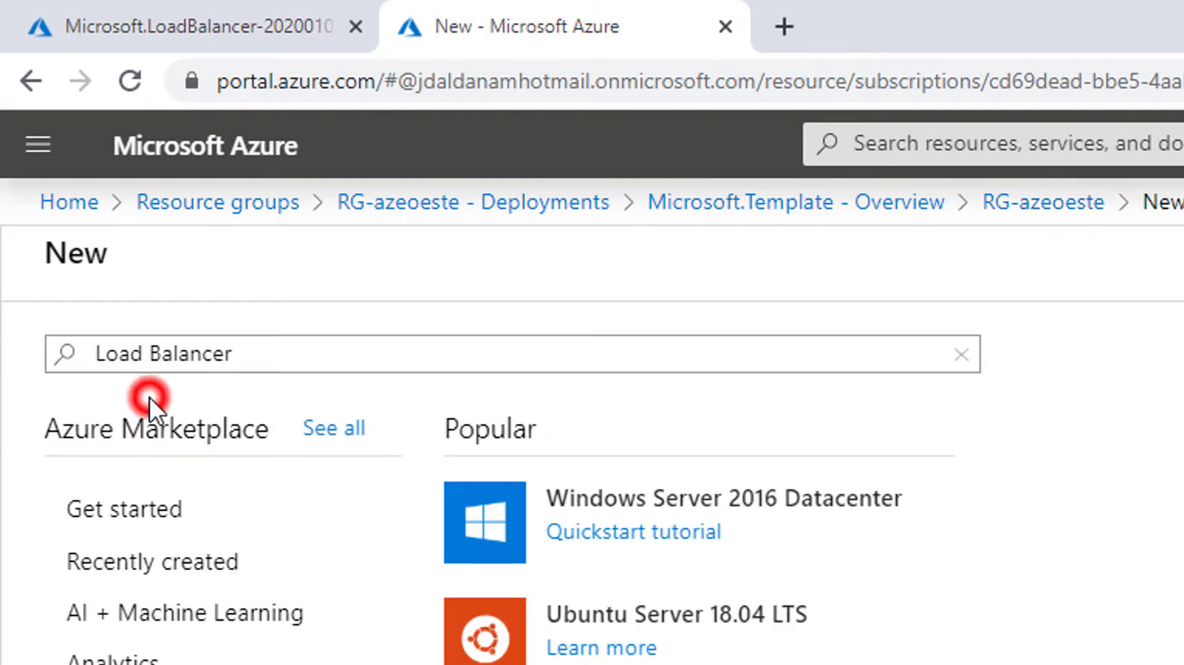
click(322, 470)
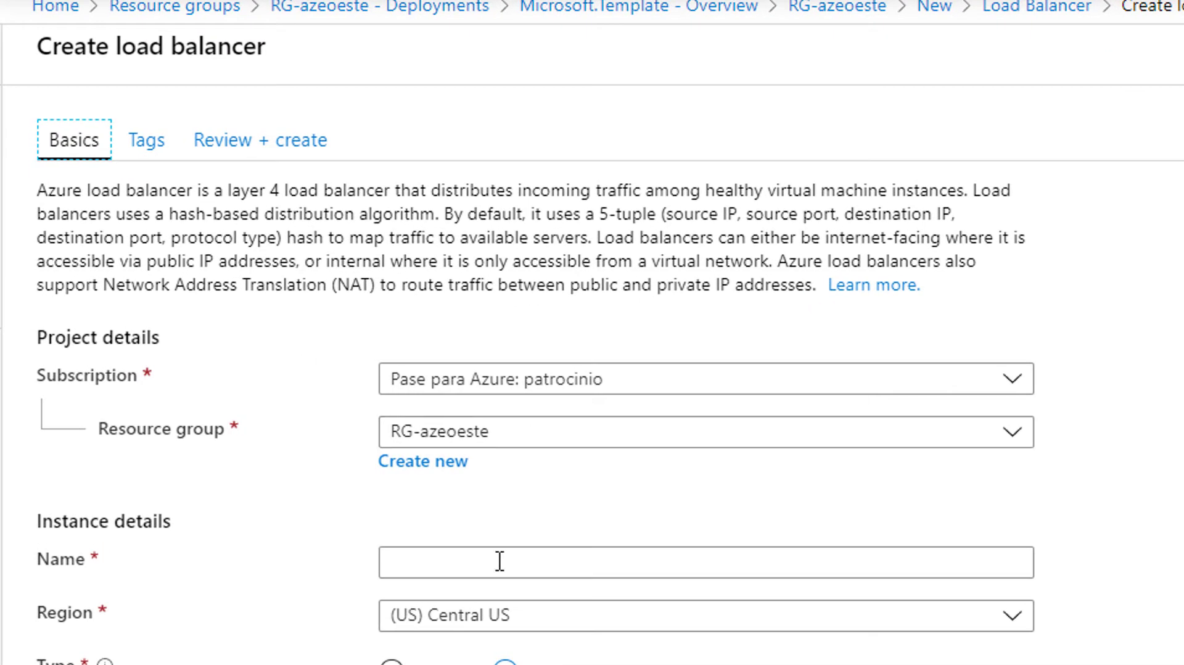
Name the second load balancer azeoeste-lb and set its region to (Europe) West Europe
click(449, 562)
text(azeoeste-lb)
click(564, 617)
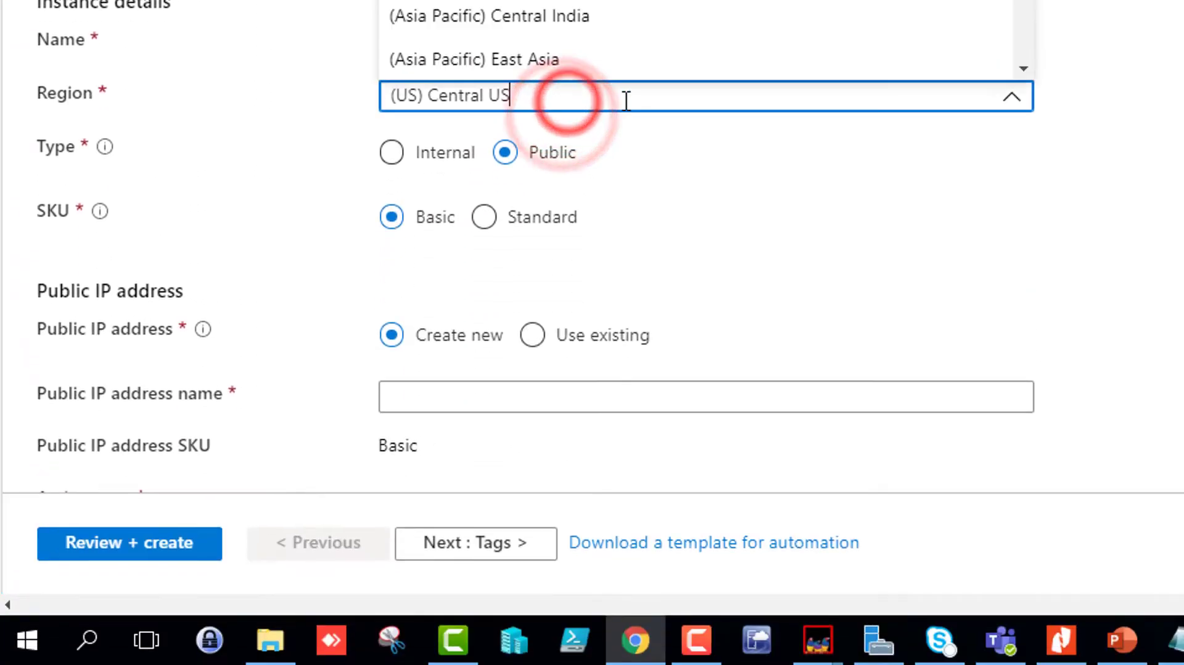
scroll(703, 37, up, 2)
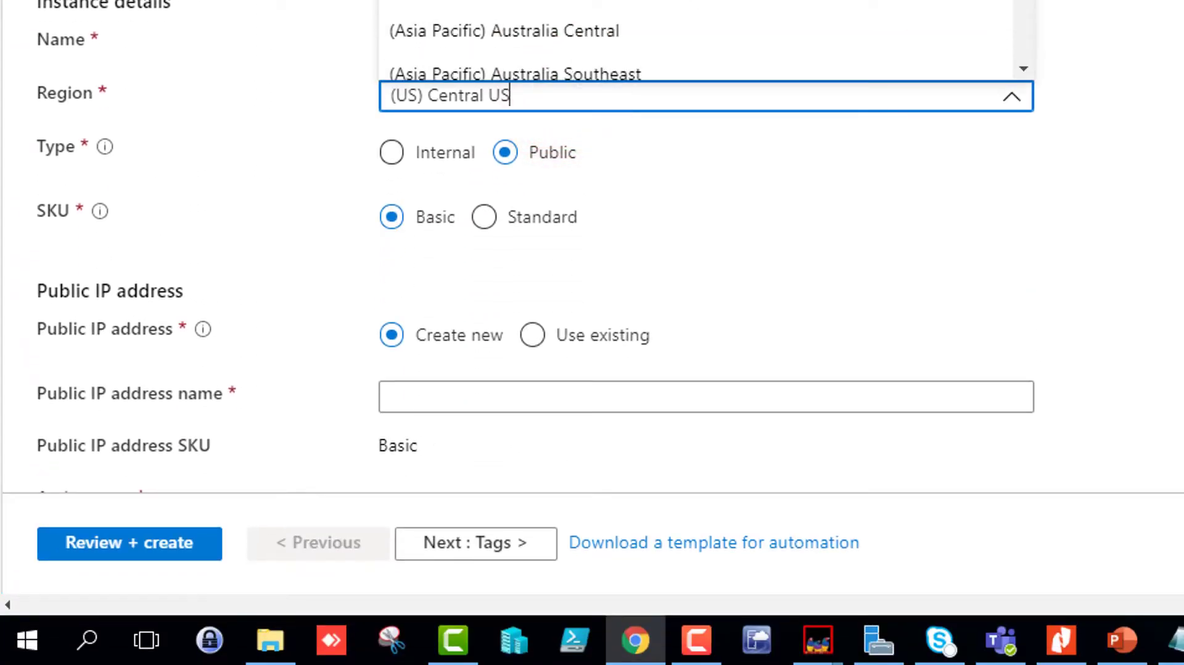
scroll(704, 37, down, 5)
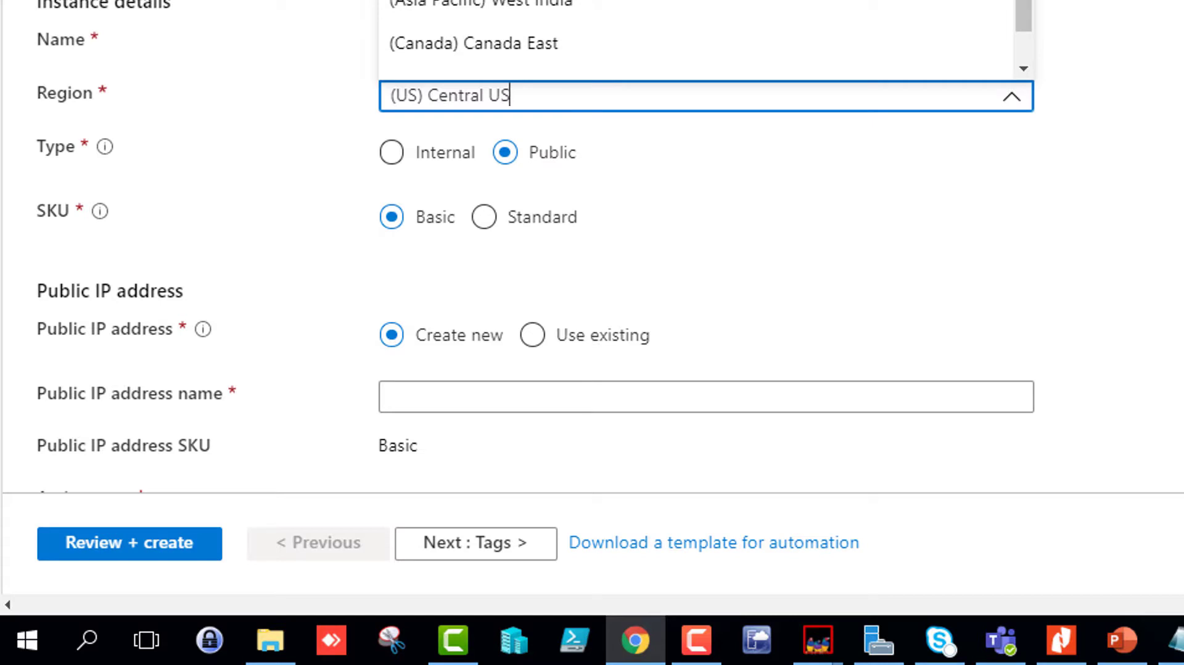
click(704, 43)
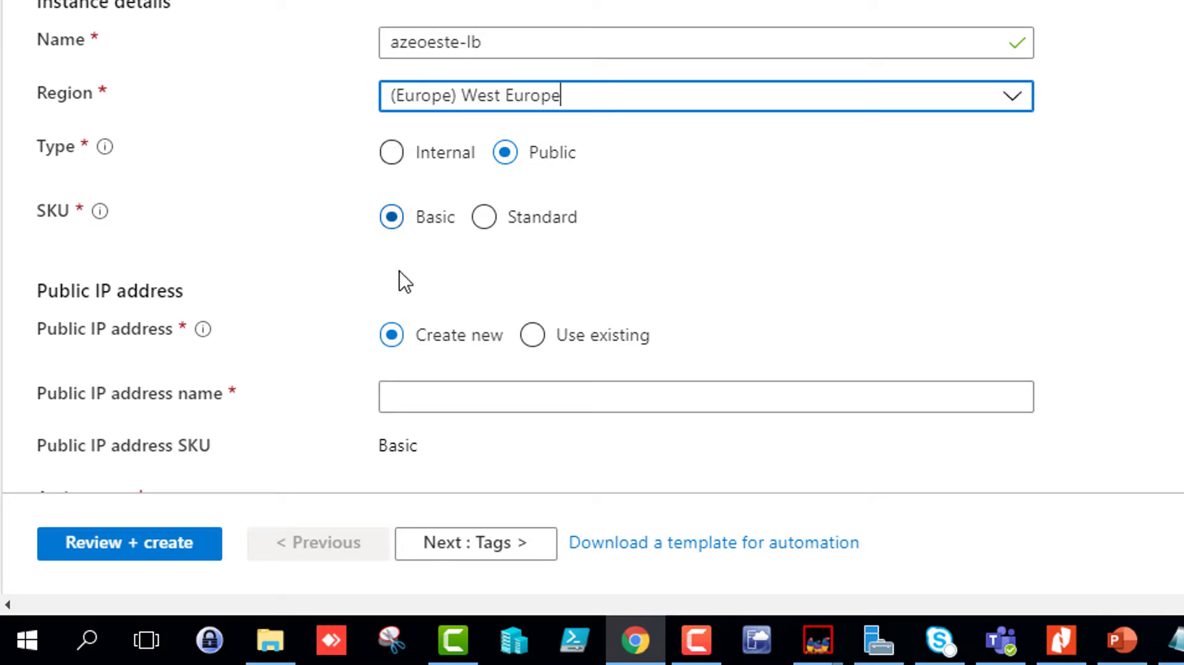
Name the second load balancer's public IP address azeoeste-lb-pip, then review and create the load balancer
click(445, 394)
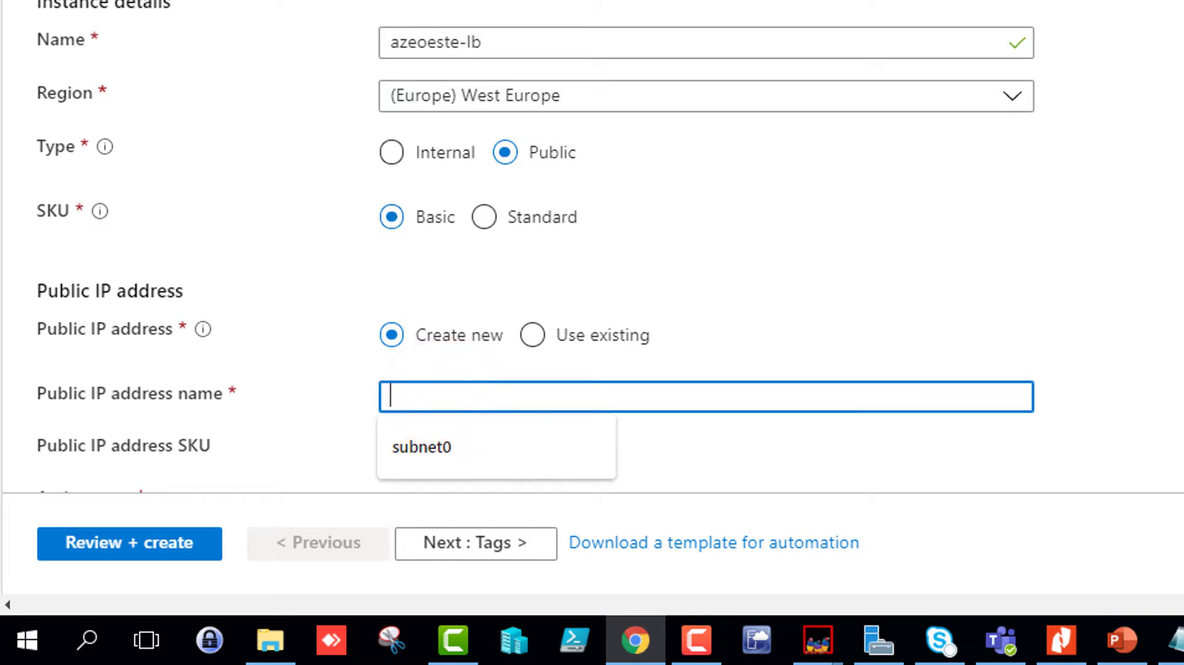
key(alt+Tab)
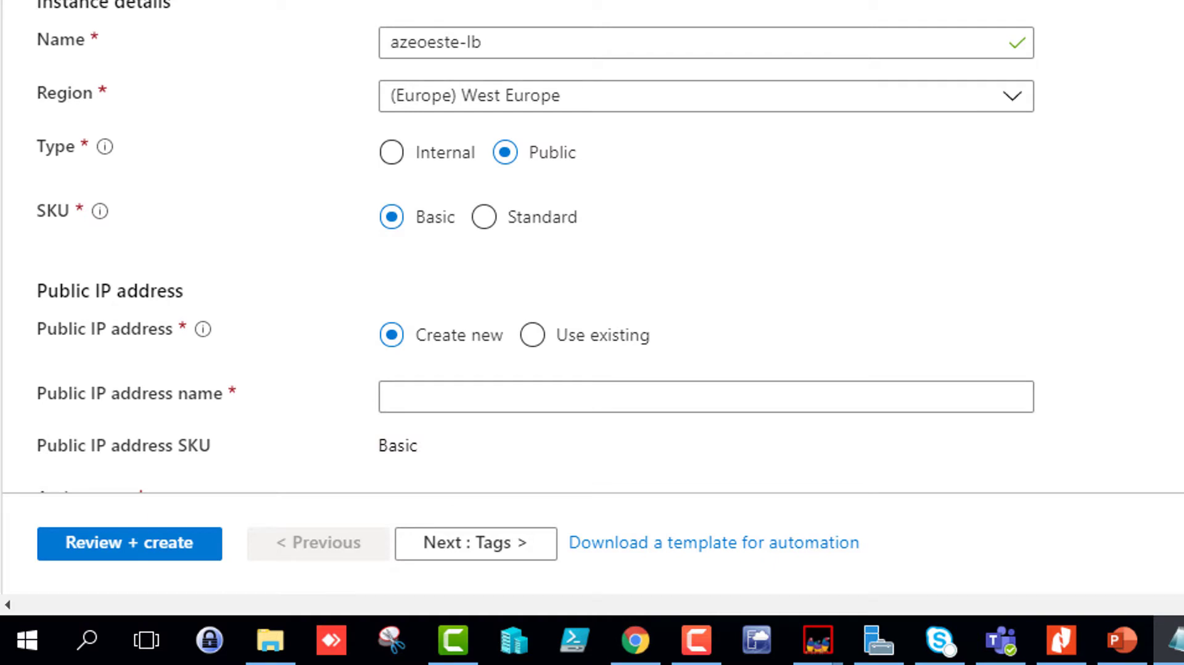
click(672, 285)
text(azeoeste-lb-pip)
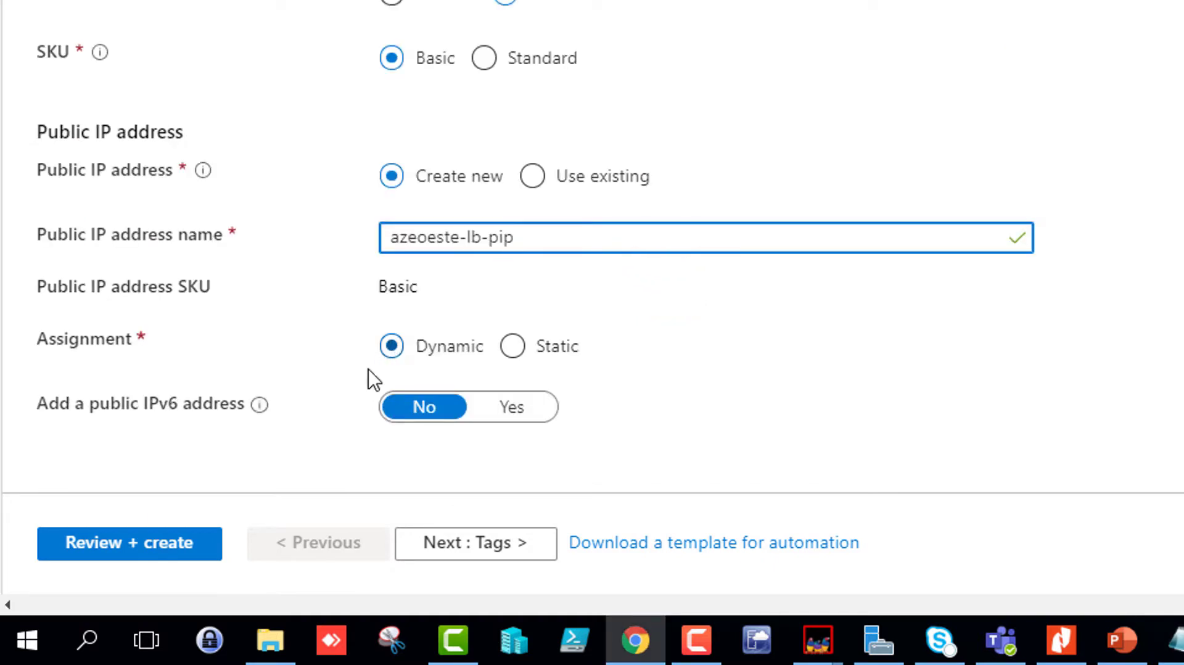
click(122, 544)
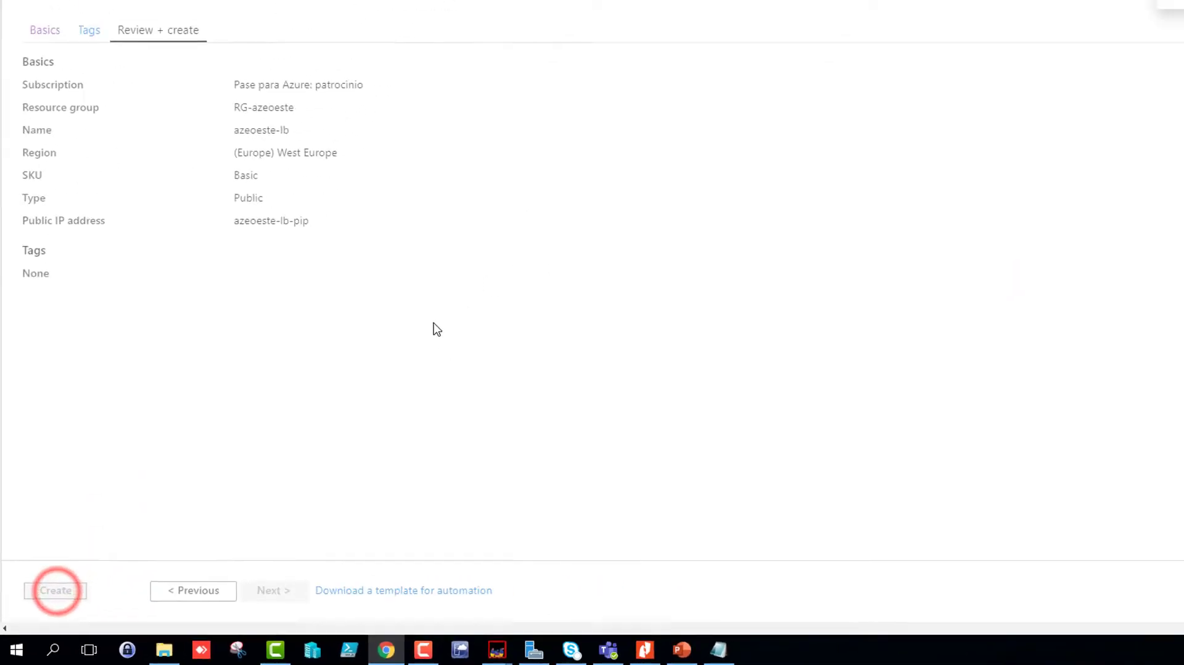
Open the deployed azenorte-lb load balancer and examine its overview details and frontend IP configuration
click(63, 11)
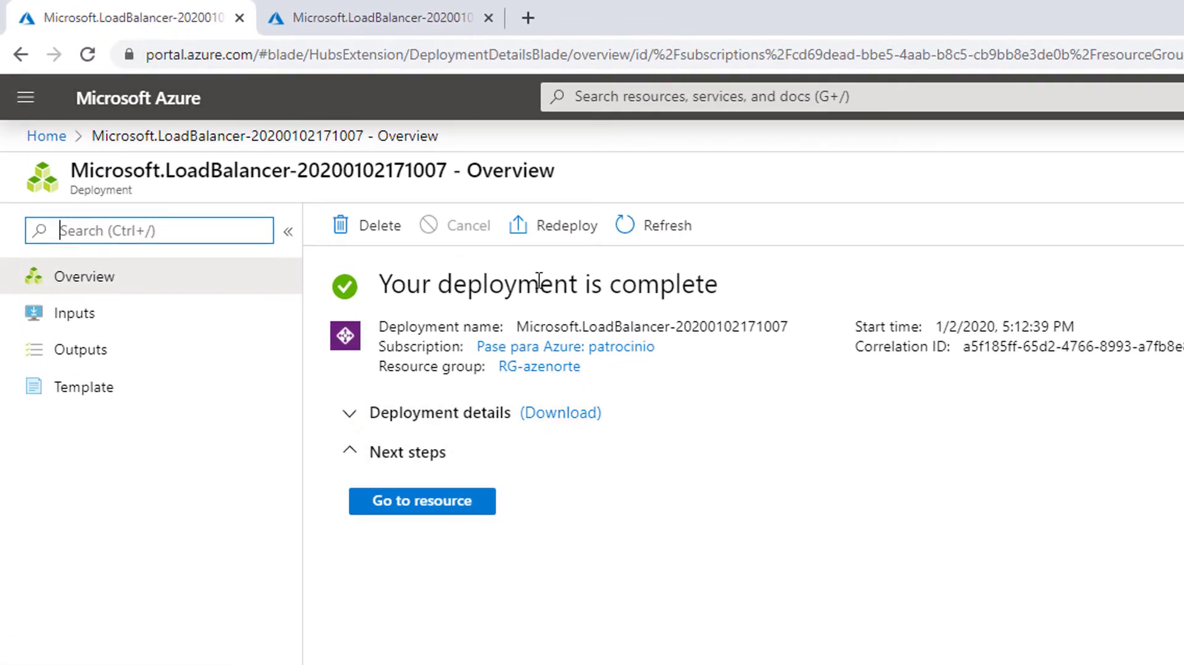
click(423, 501)
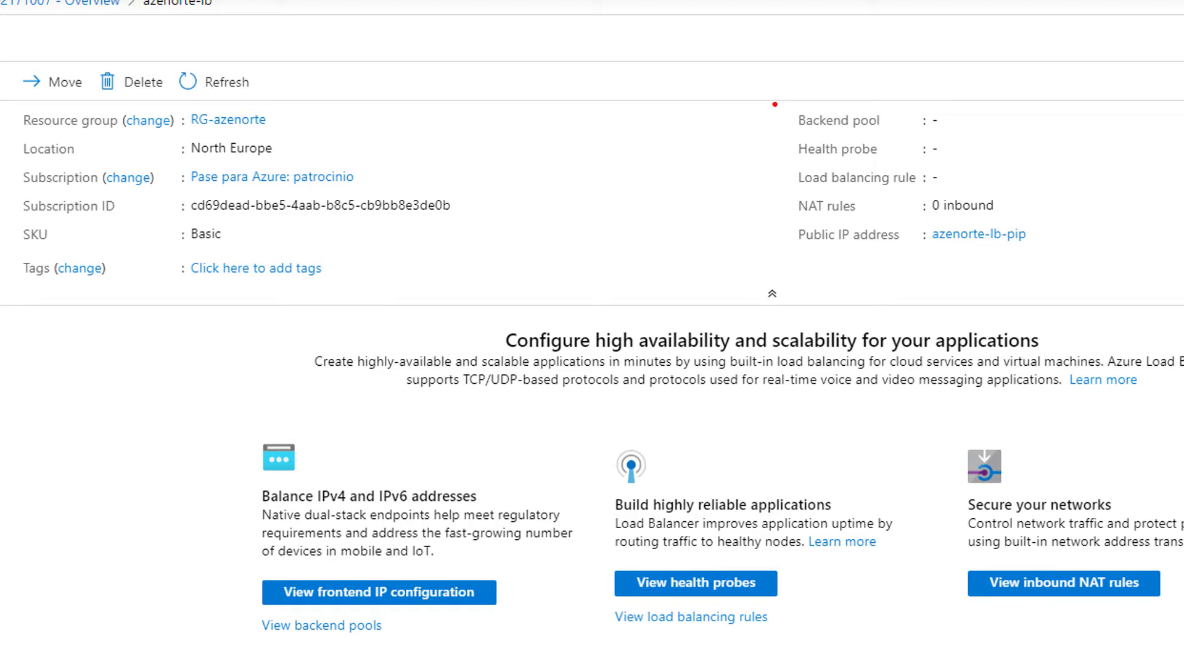
mouse_move(775, 104)
mouse_down()
mouse_move(930, 185)
mouse_move(1052, 182)
mouse_up()
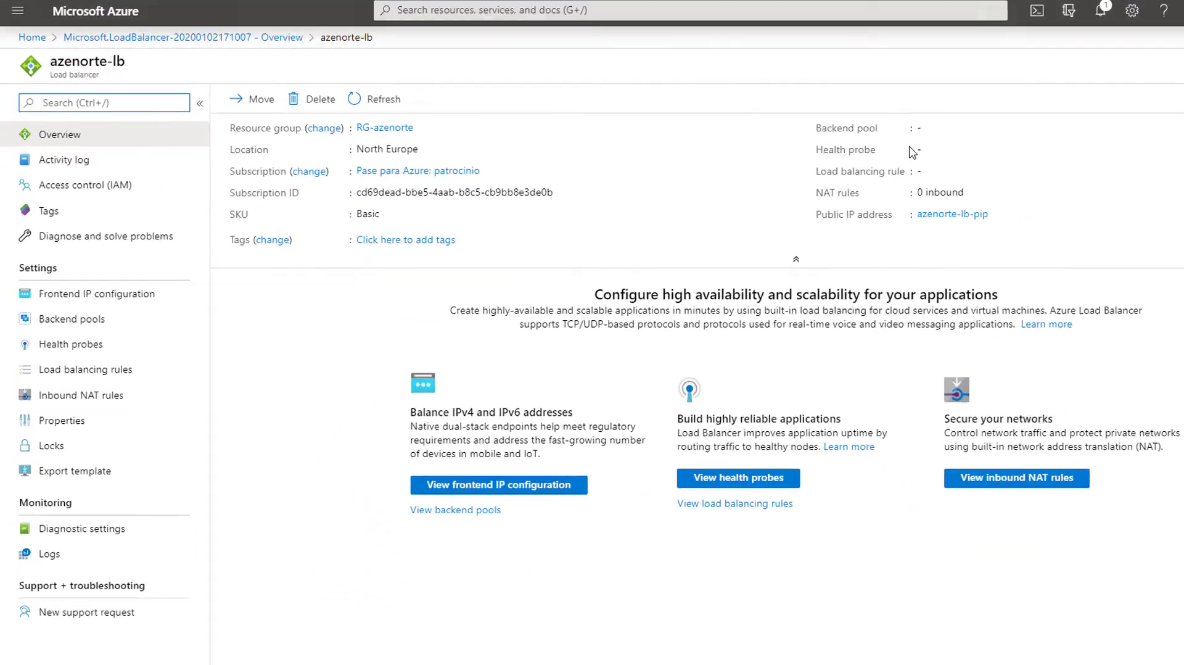
click(77, 296)
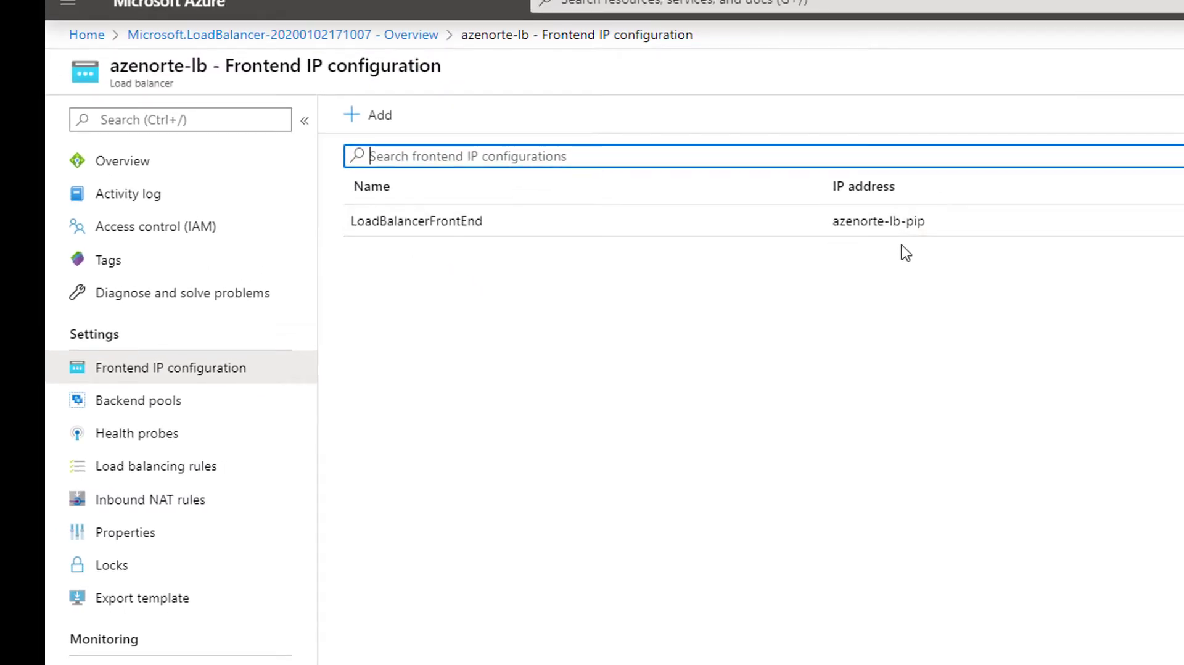
click(120, 160)
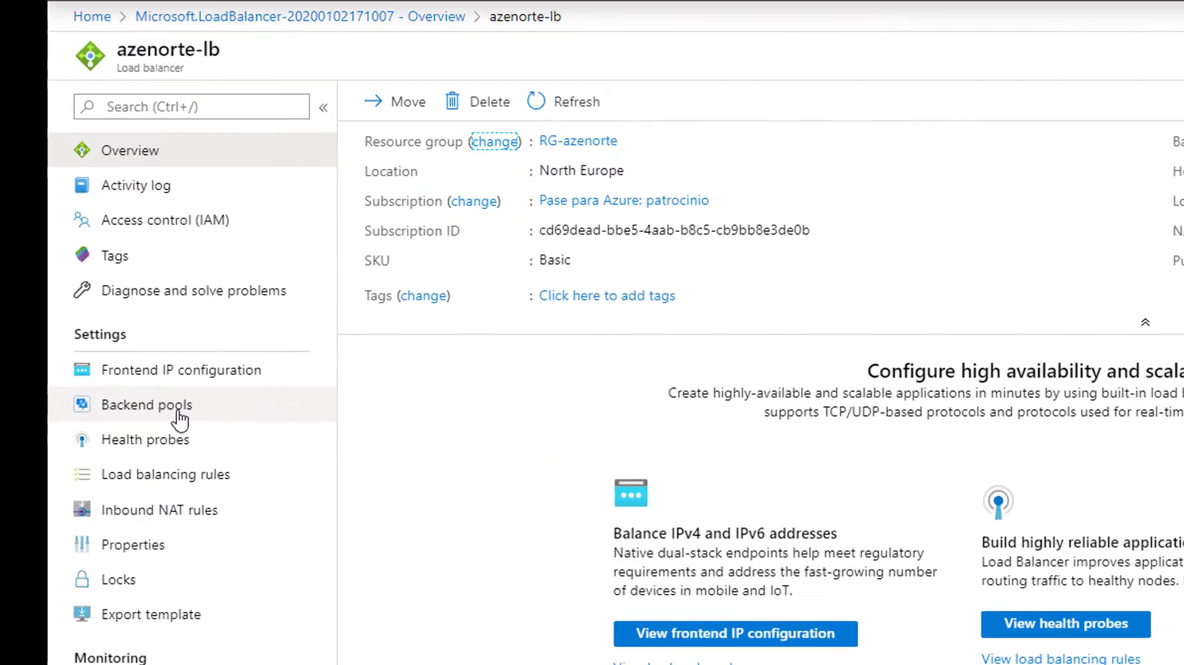
Start a backend pool for azenorte-lb named azenorte-bepool on the azenorte-vnet virtual network, associated to virtual machines
click(105, 388)
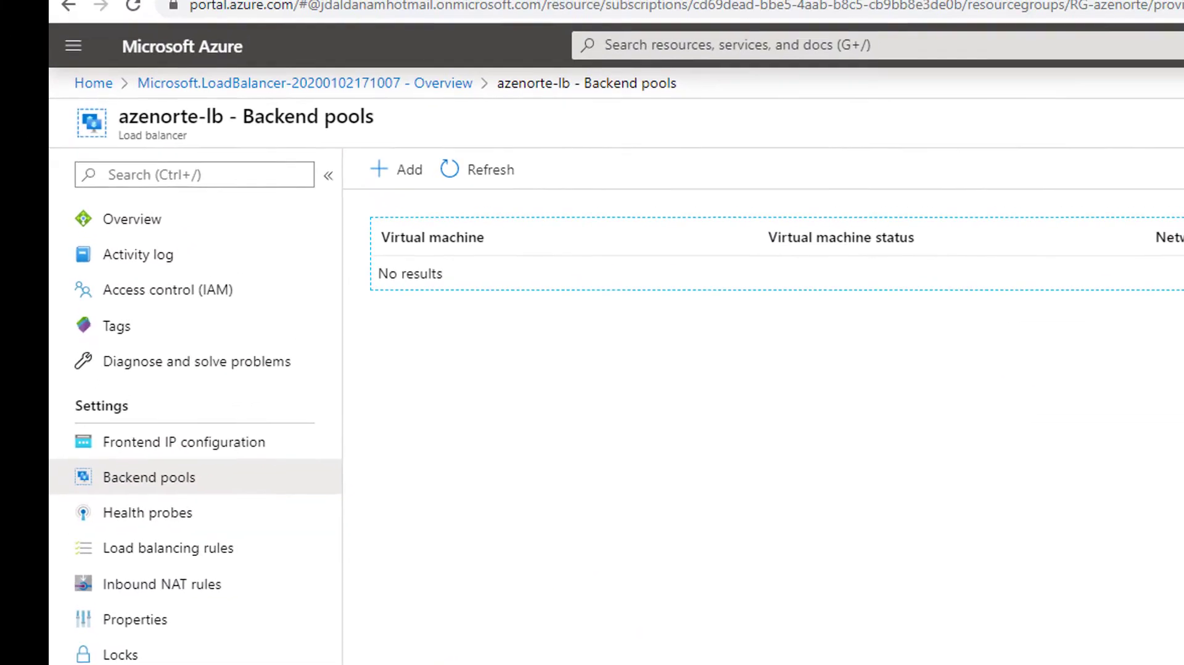
click(418, 179)
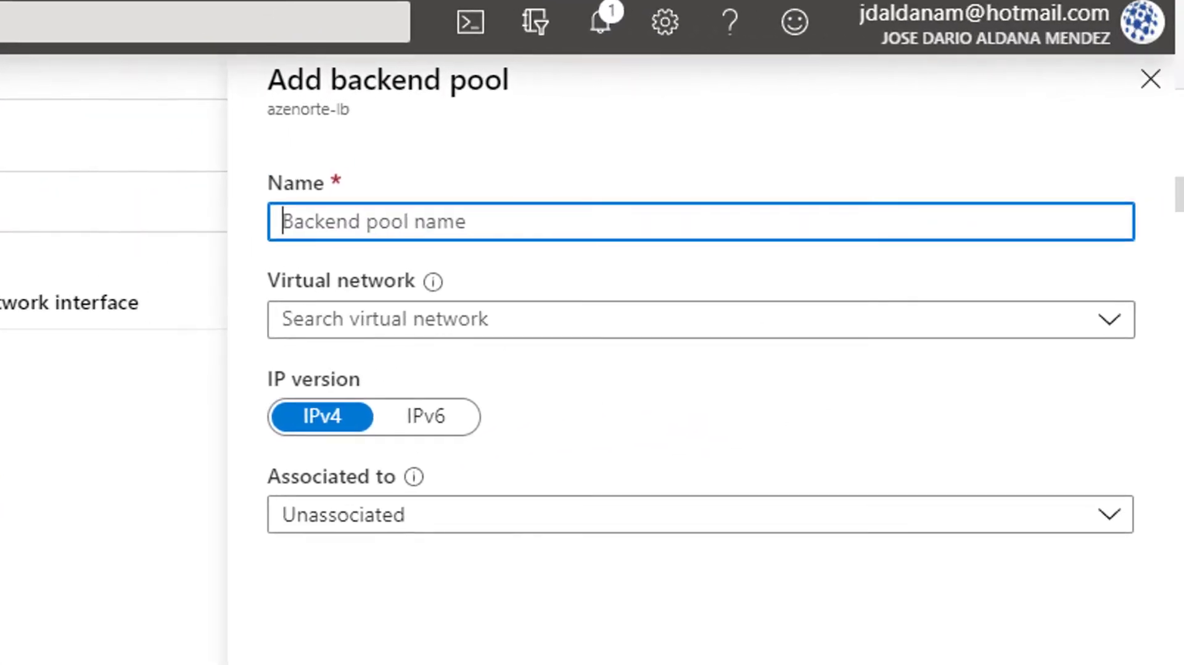
text(azenorte-bepool)
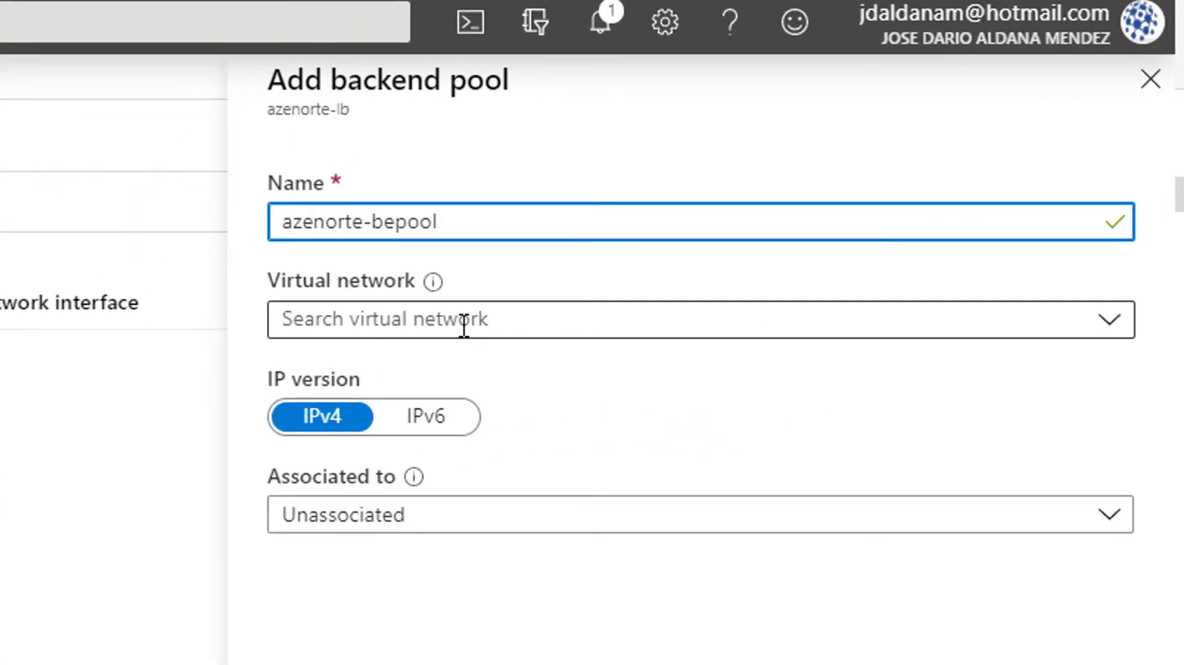
click(463, 326)
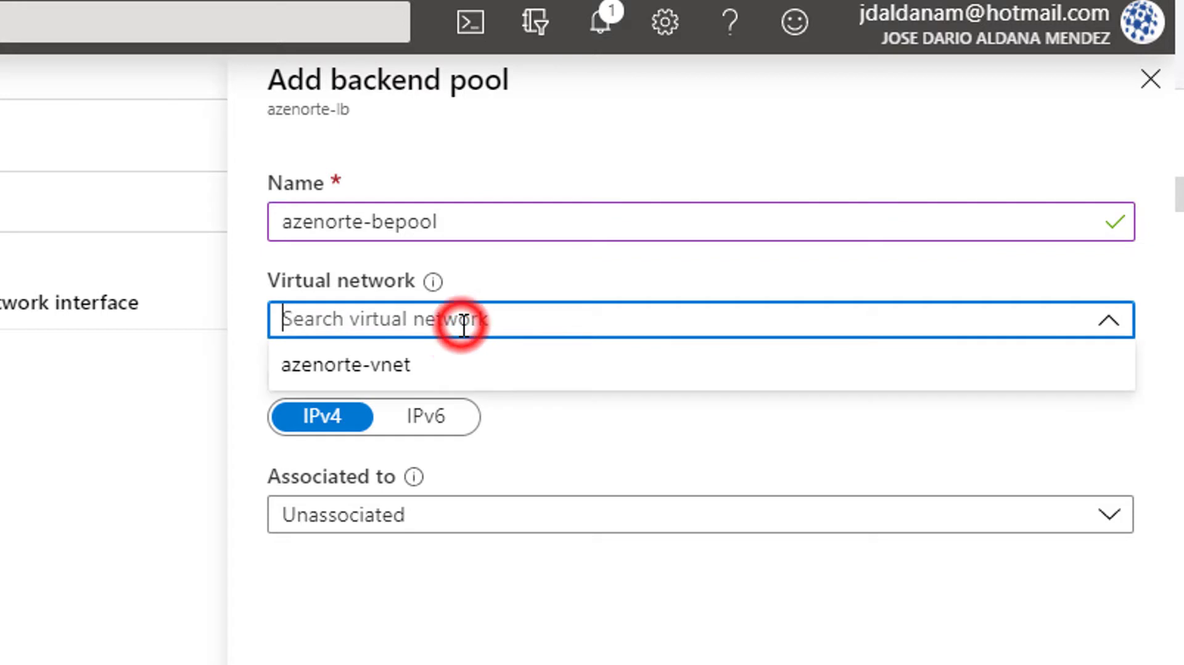
click(319, 374)
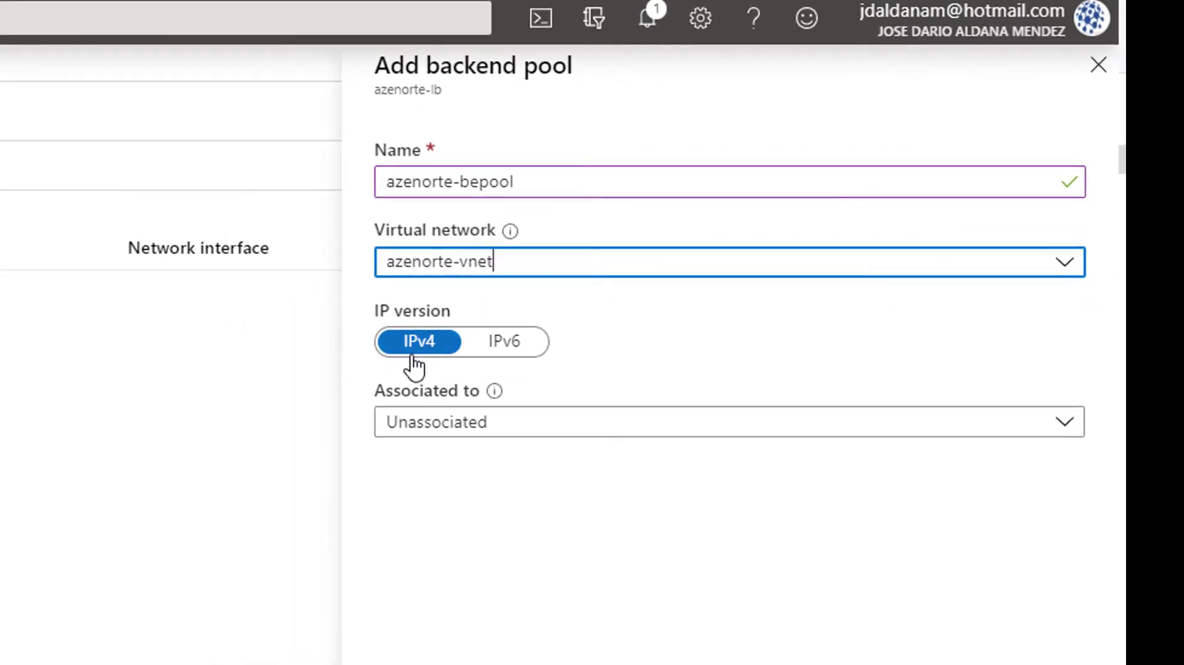
click(443, 425)
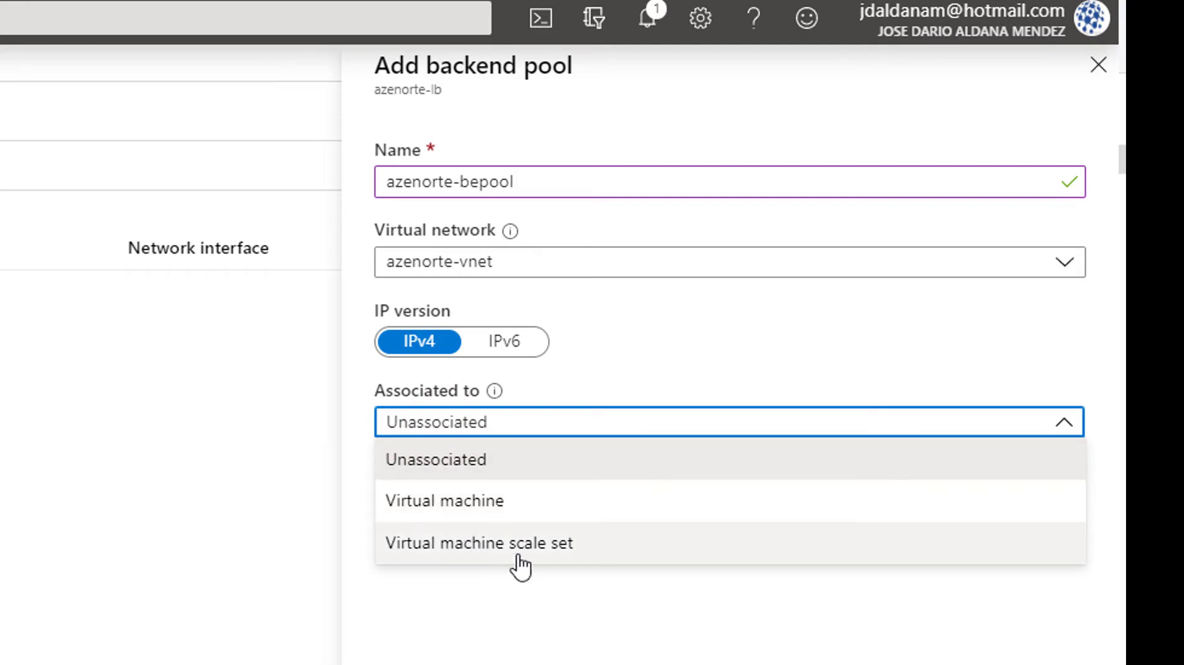
click(466, 501)
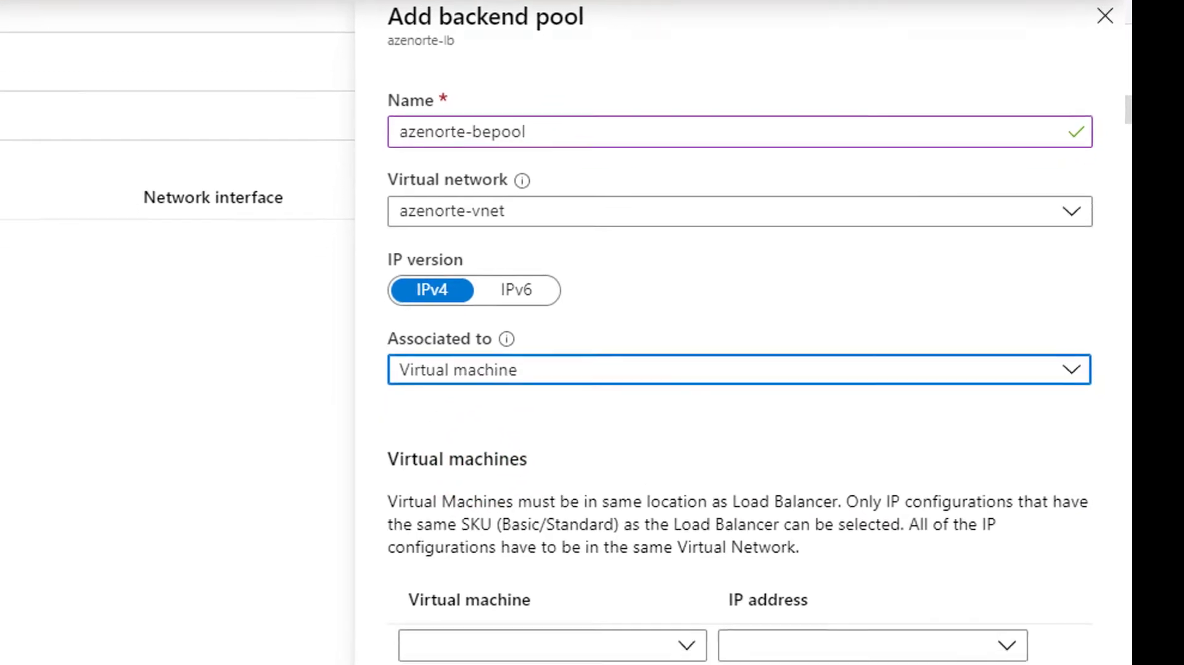
Add azenortew-vm0 with ipconfig1 (10.101.31.5) and azenortew-vm1 with ipconfig1 (10.101.31.4) to the pool and create it
click(754, 270)
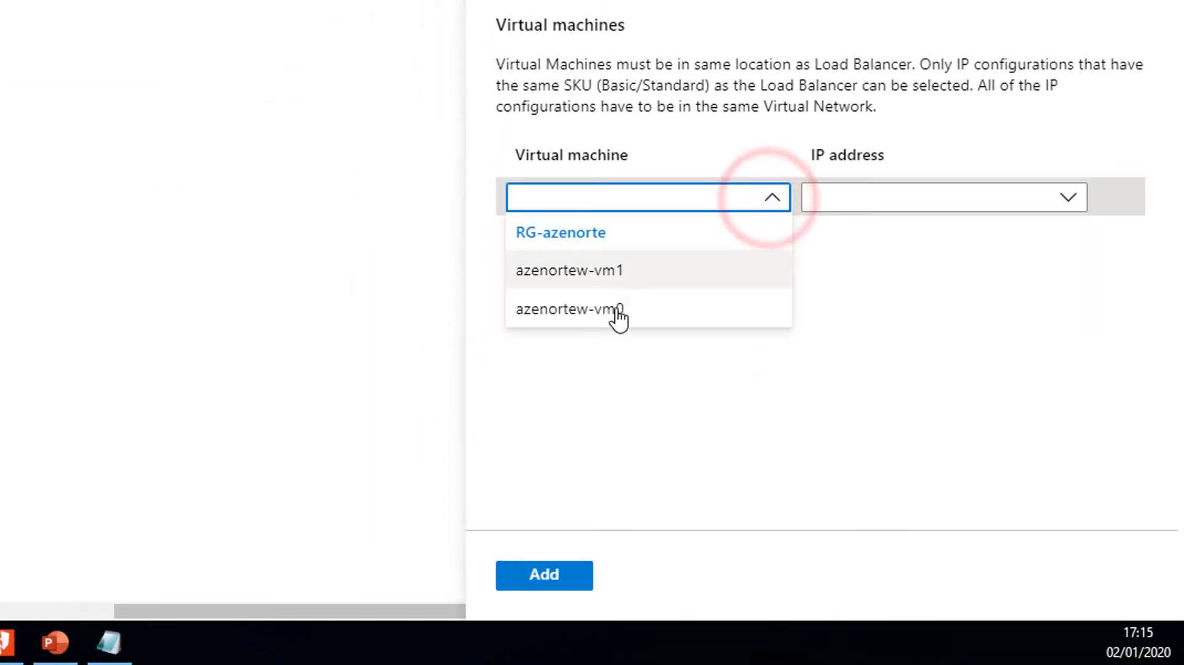
click(600, 382)
click(1023, 196)
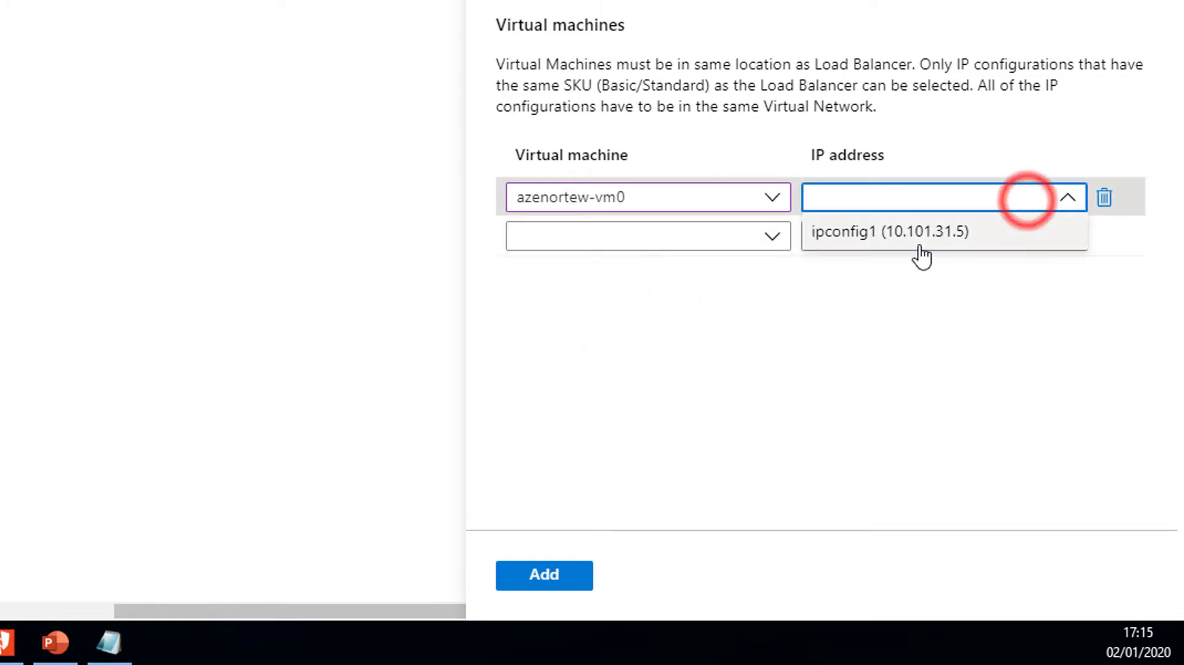
click(900, 233)
click(679, 244)
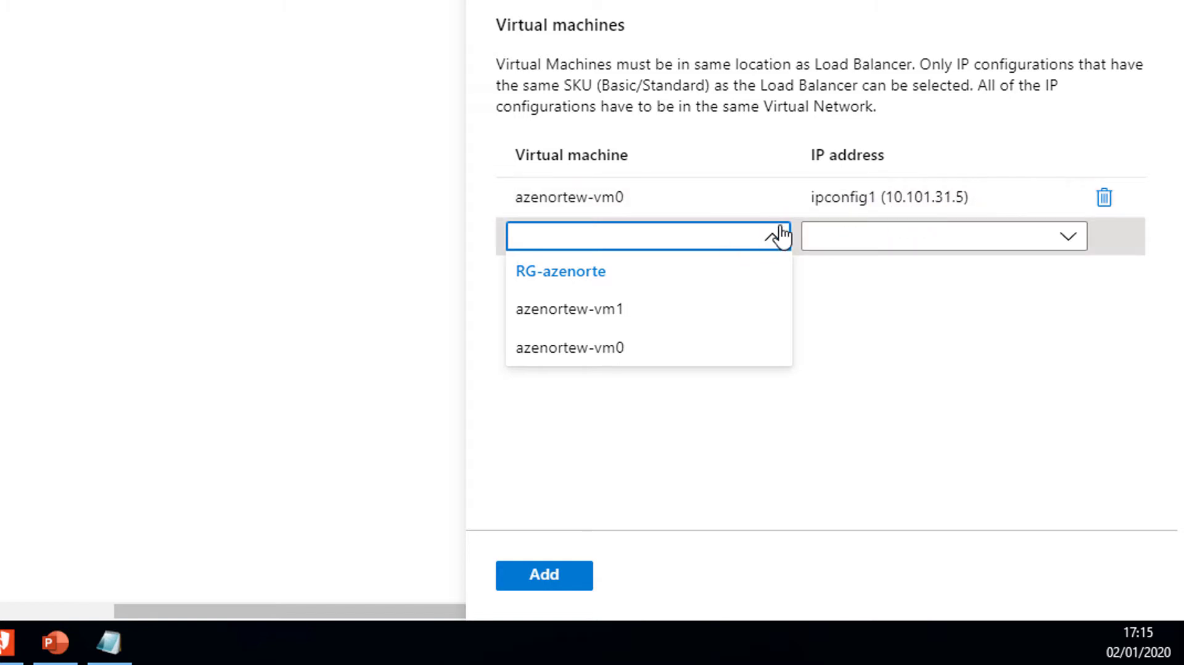
click(591, 318)
click(1027, 236)
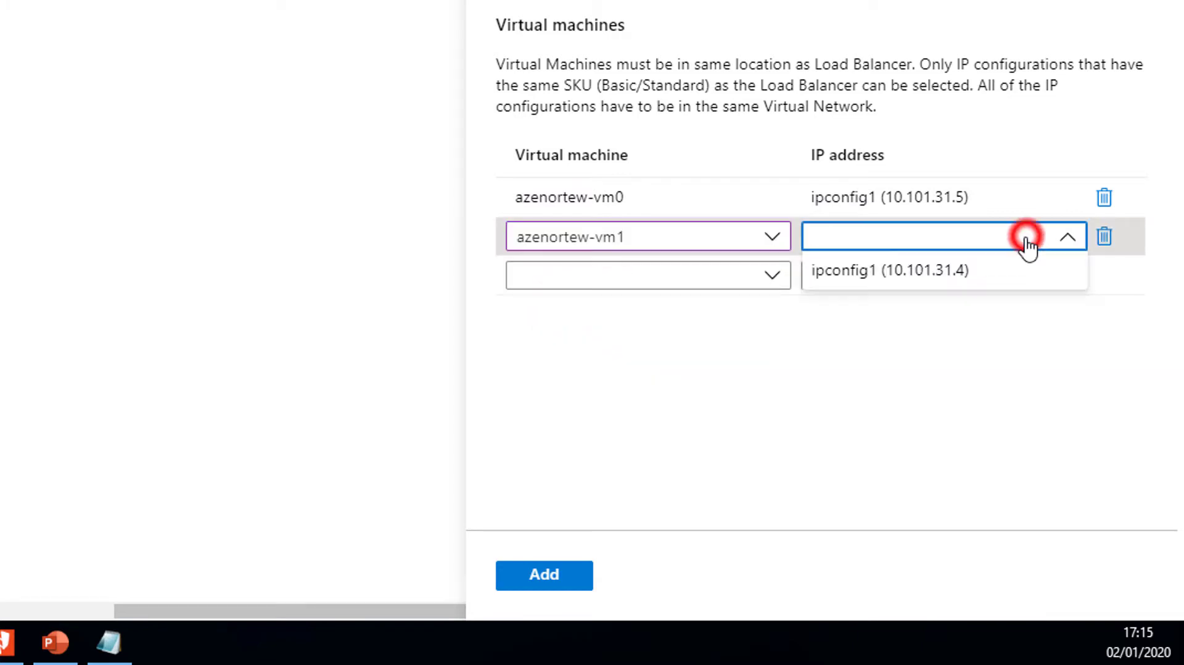
click(885, 272)
click(544, 575)
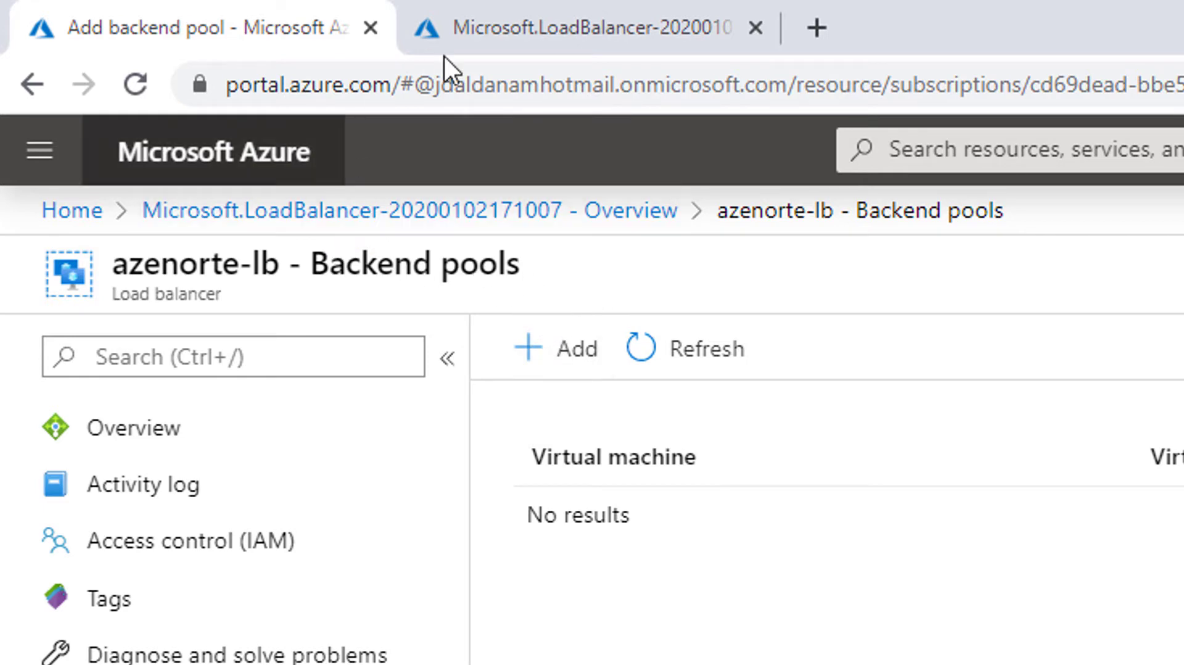
Go to the deployed azeoeste-lb load balancer and open its backend pools
click(524, 26)
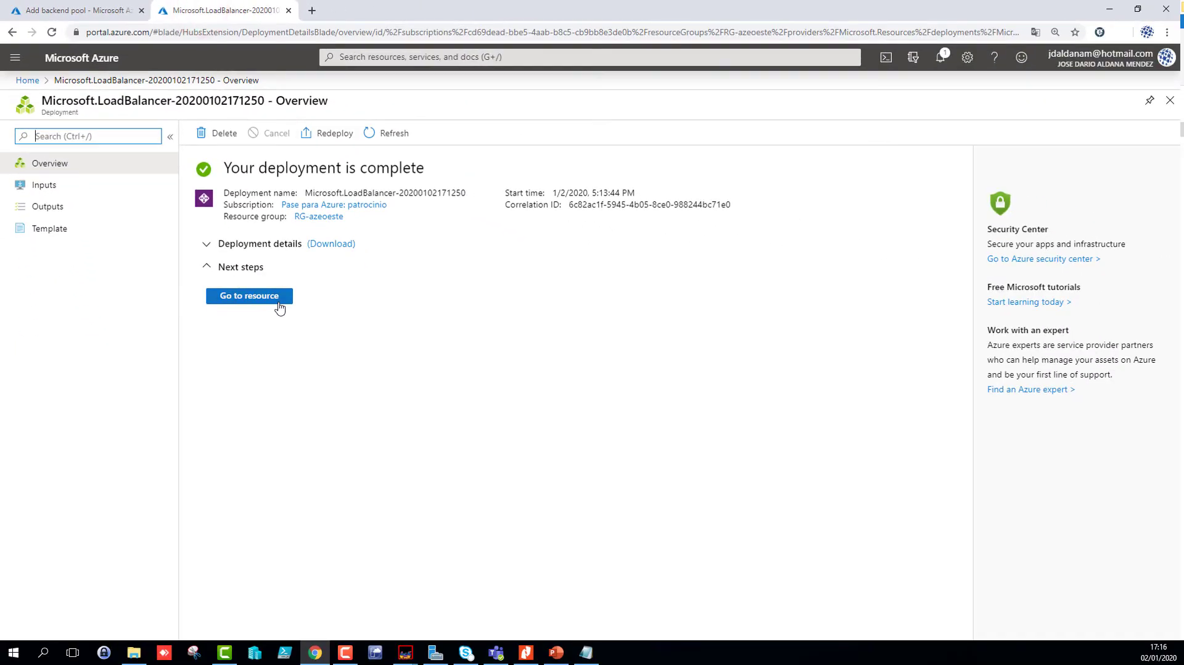
click(267, 293)
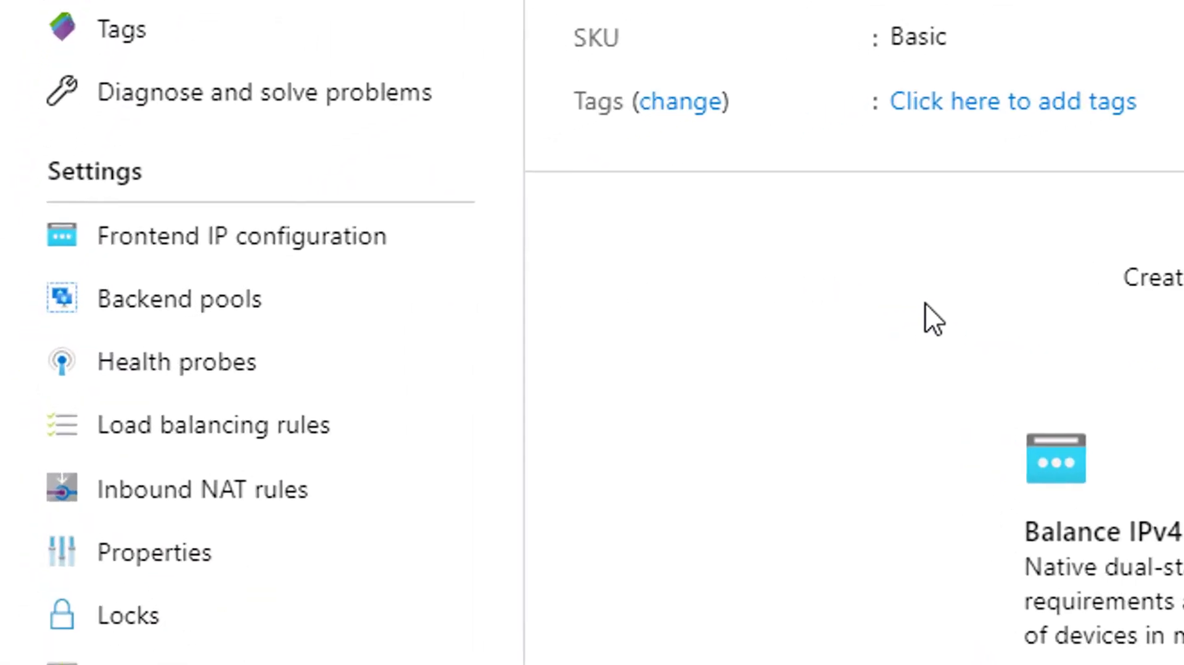
click(213, 300)
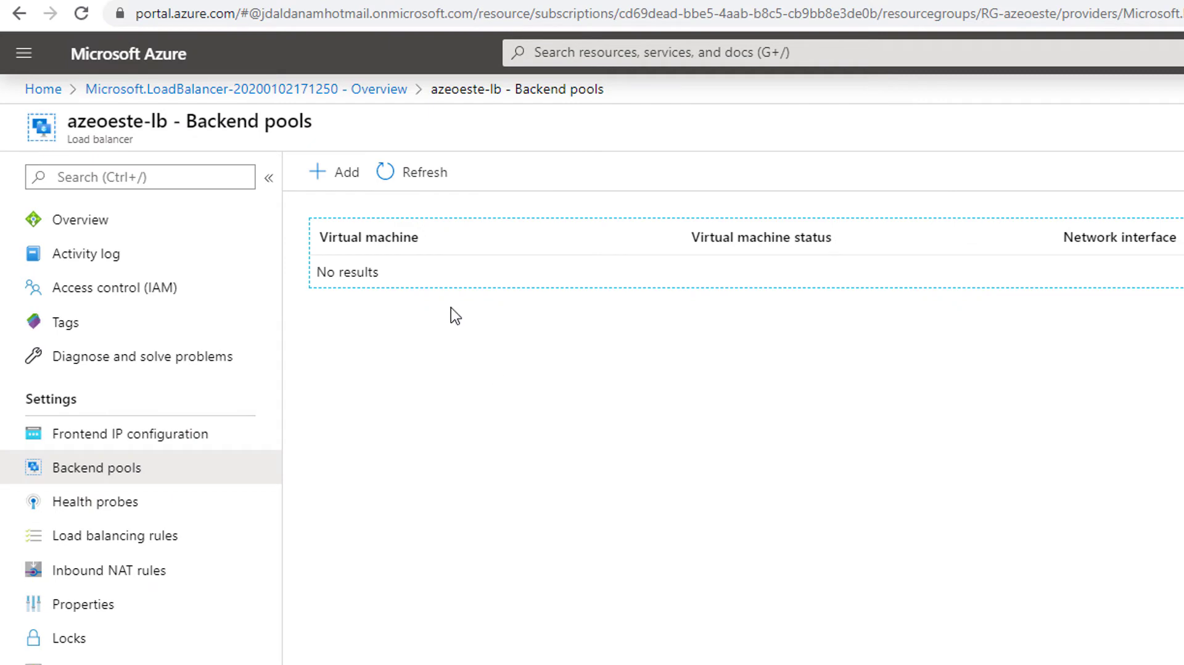
Start a backend pool named azeoeste-bepool on the azeoeste-vnet virtual network, associated to virtual machines
click(333, 173)
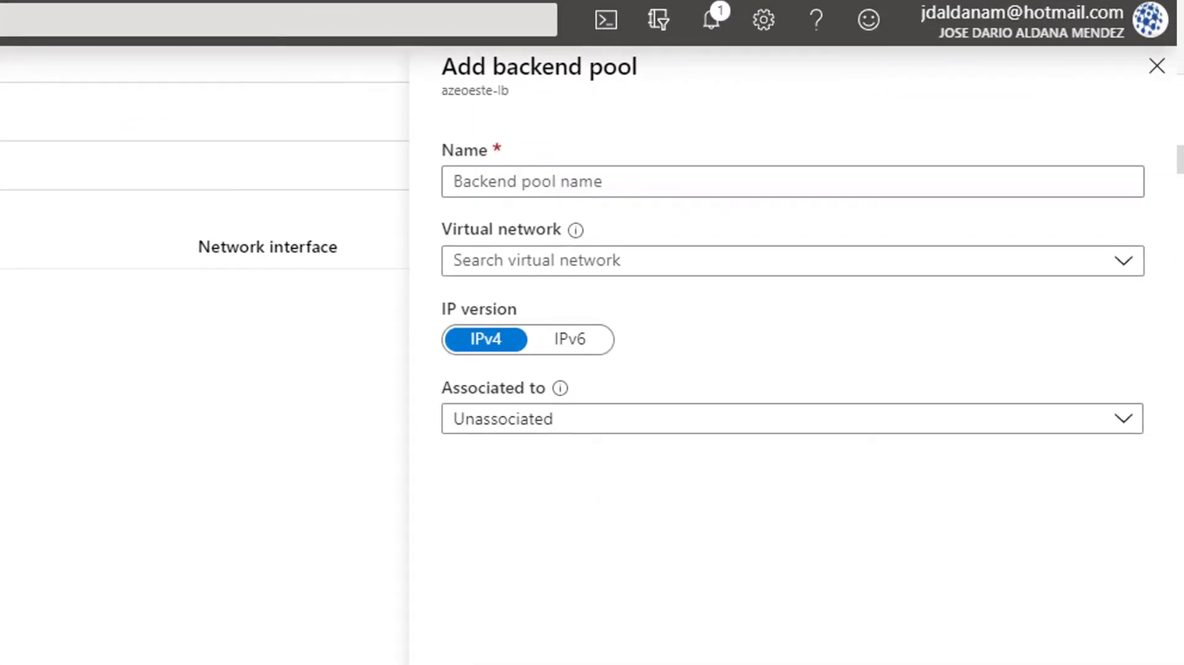
text(azeoeste-bepool)
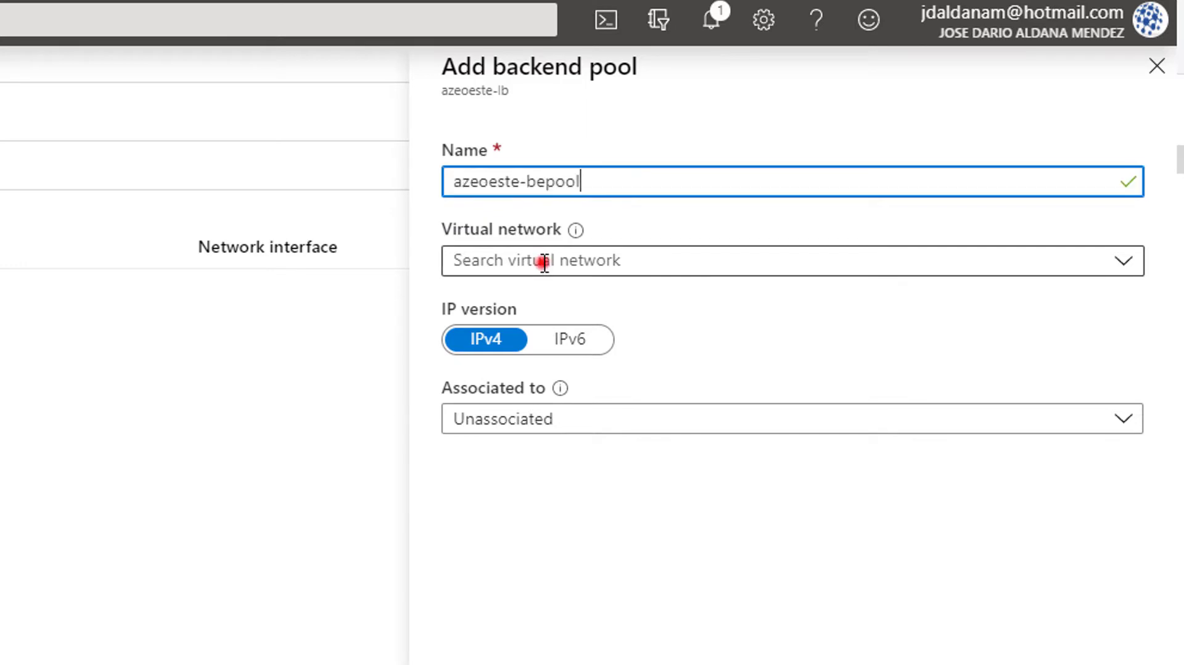
click(543, 262)
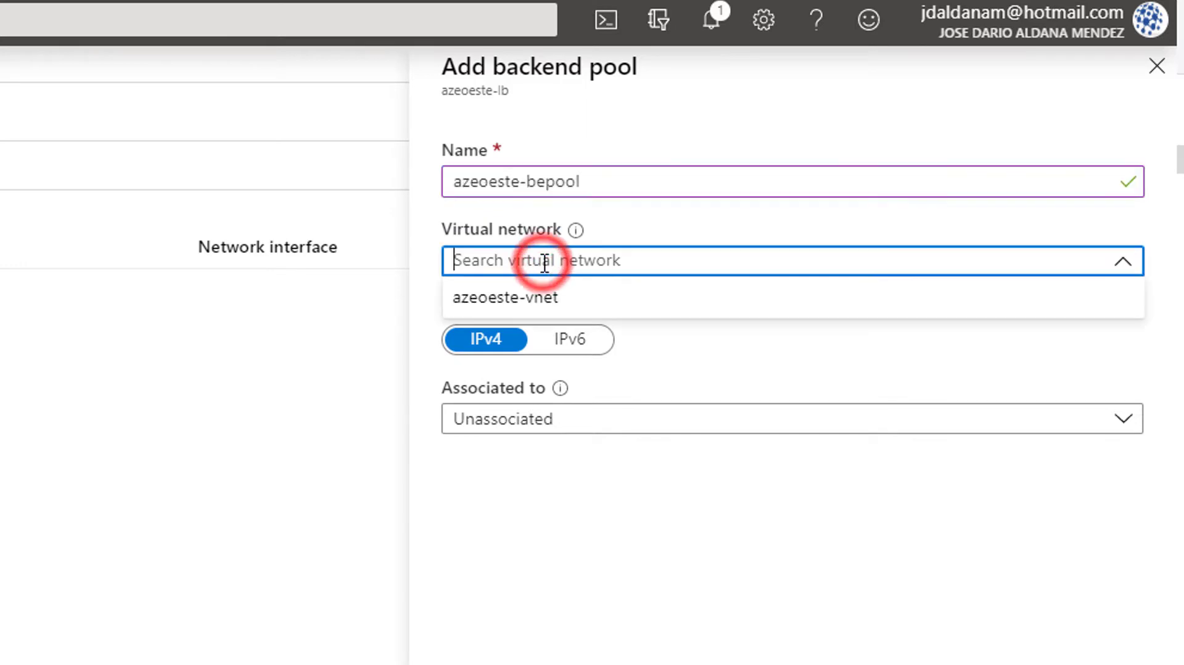
click(502, 305)
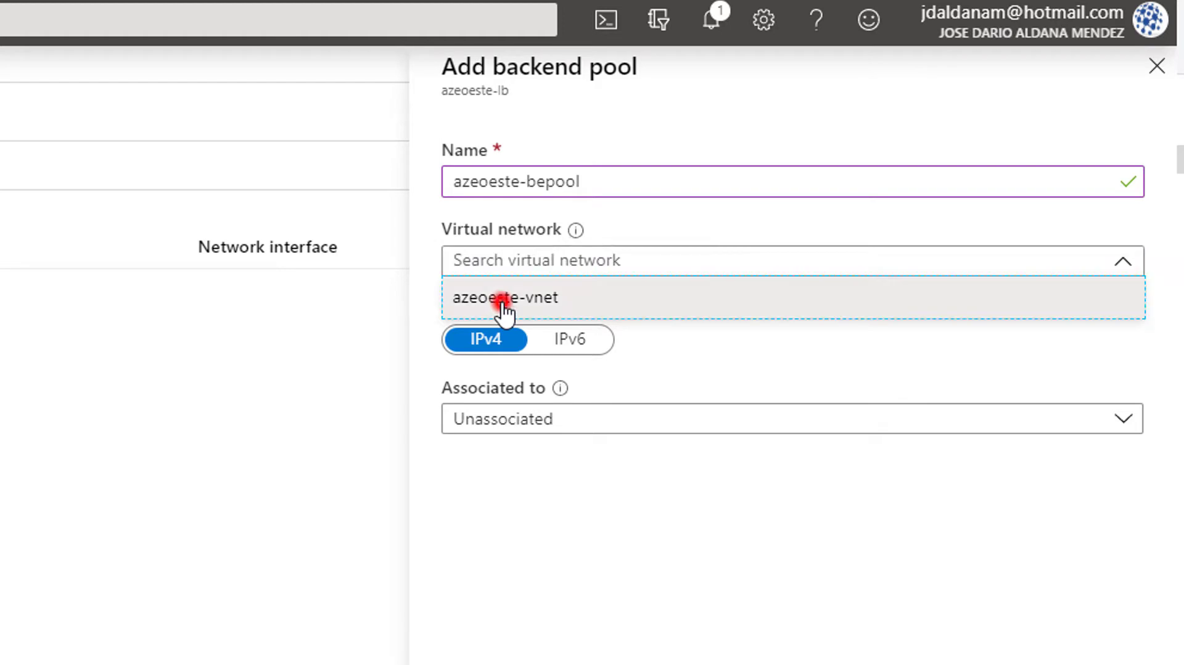
click(528, 438)
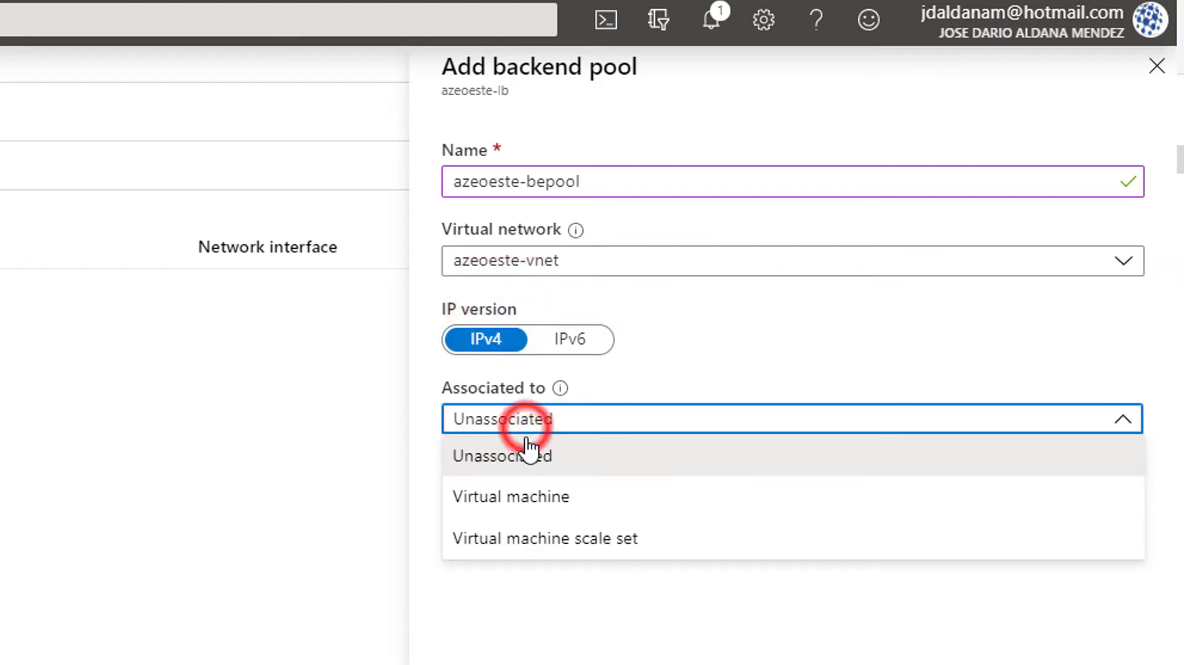
click(519, 496)
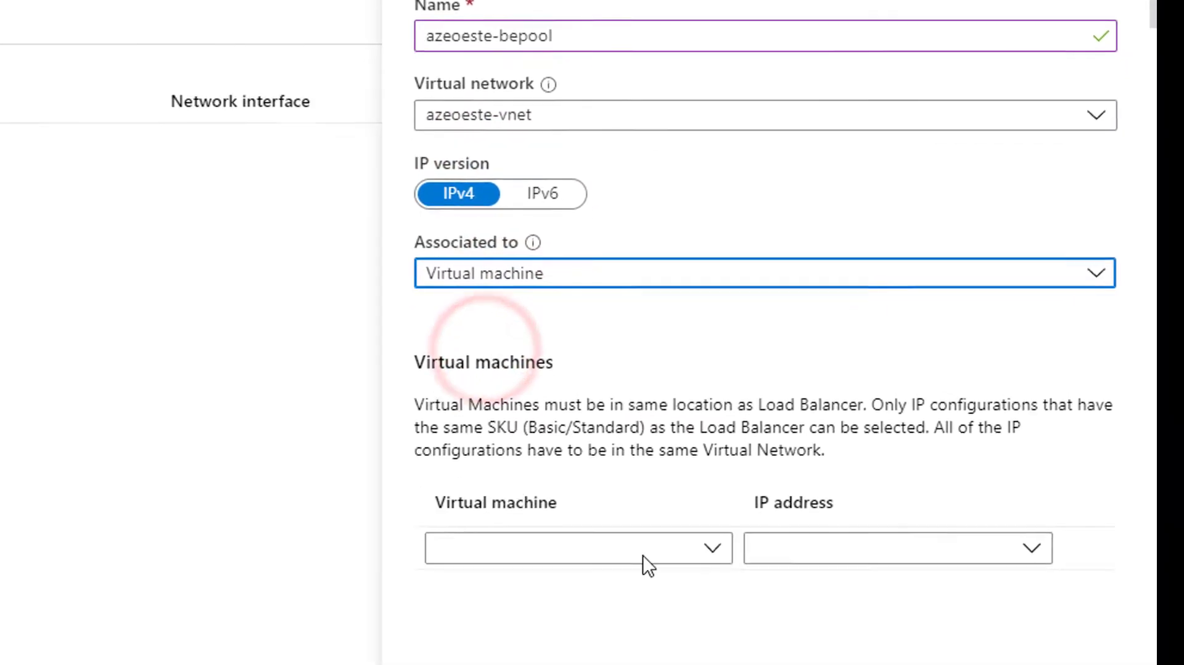
Add azeoestew-vm0 with ipconfig1 (10.101.32.4) and azeoestew-vm1 with its IP configuration to the pool and create it
click(646, 547)
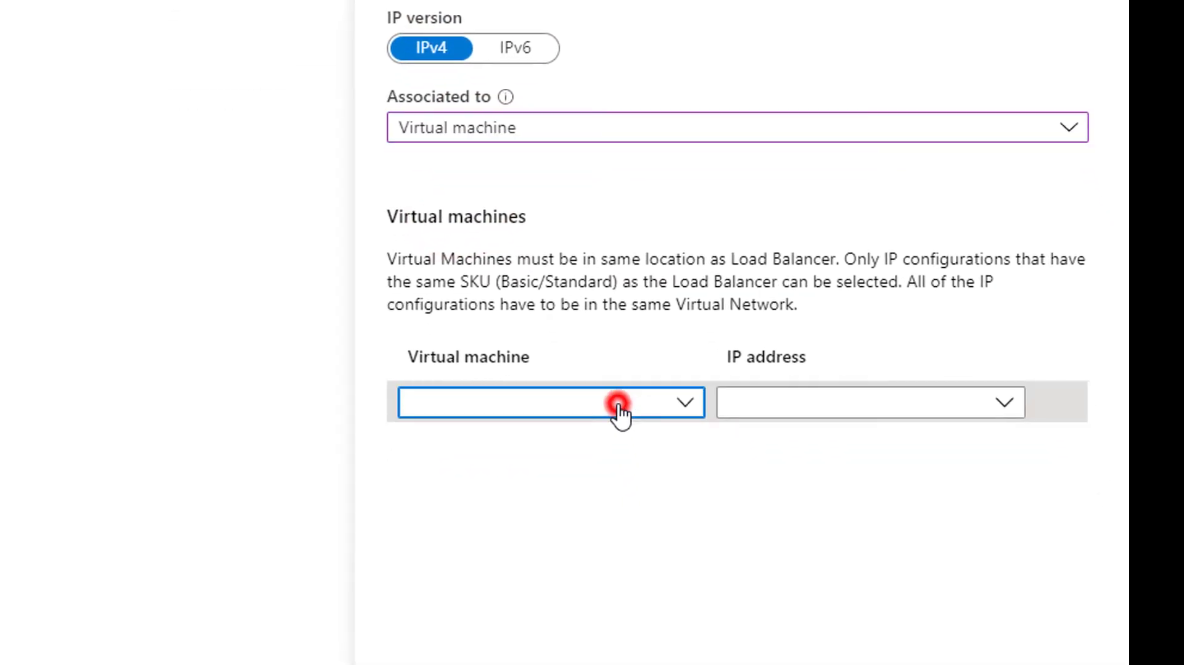
click(544, 627)
click(916, 405)
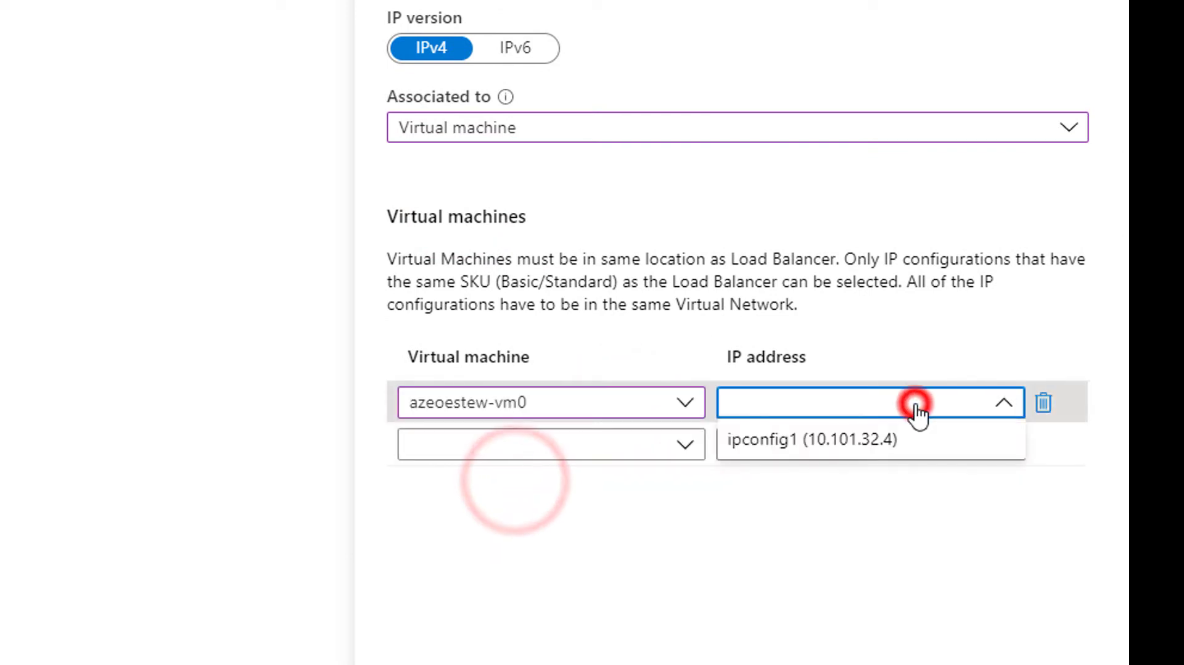
click(796, 442)
click(583, 449)
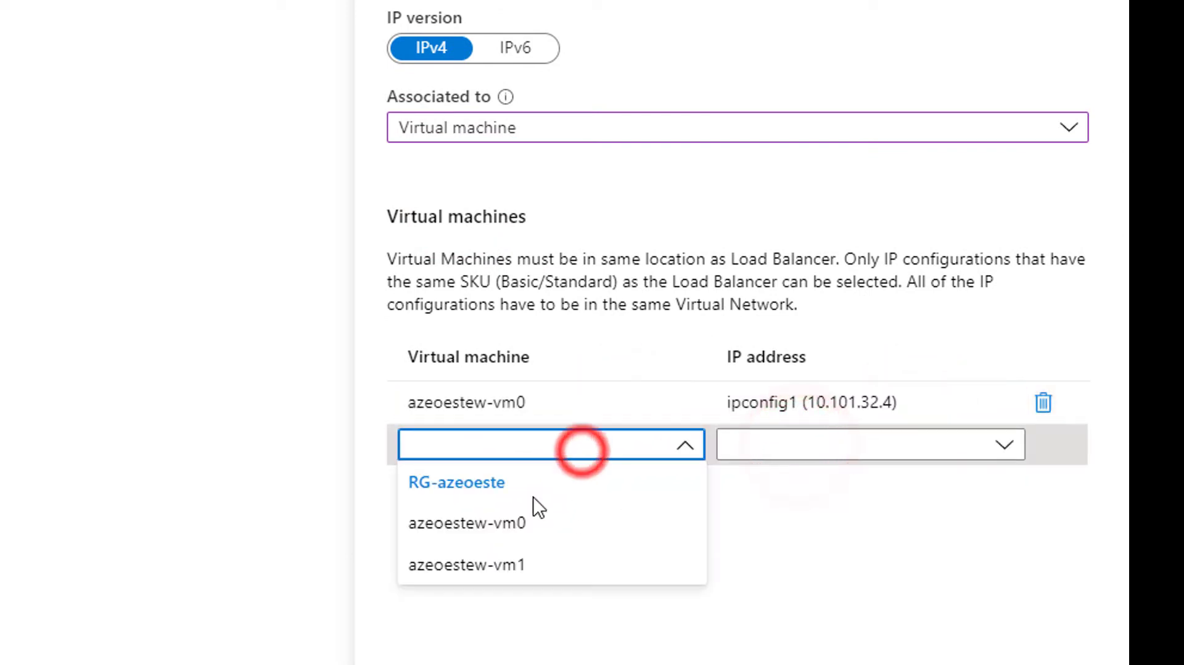
click(511, 562)
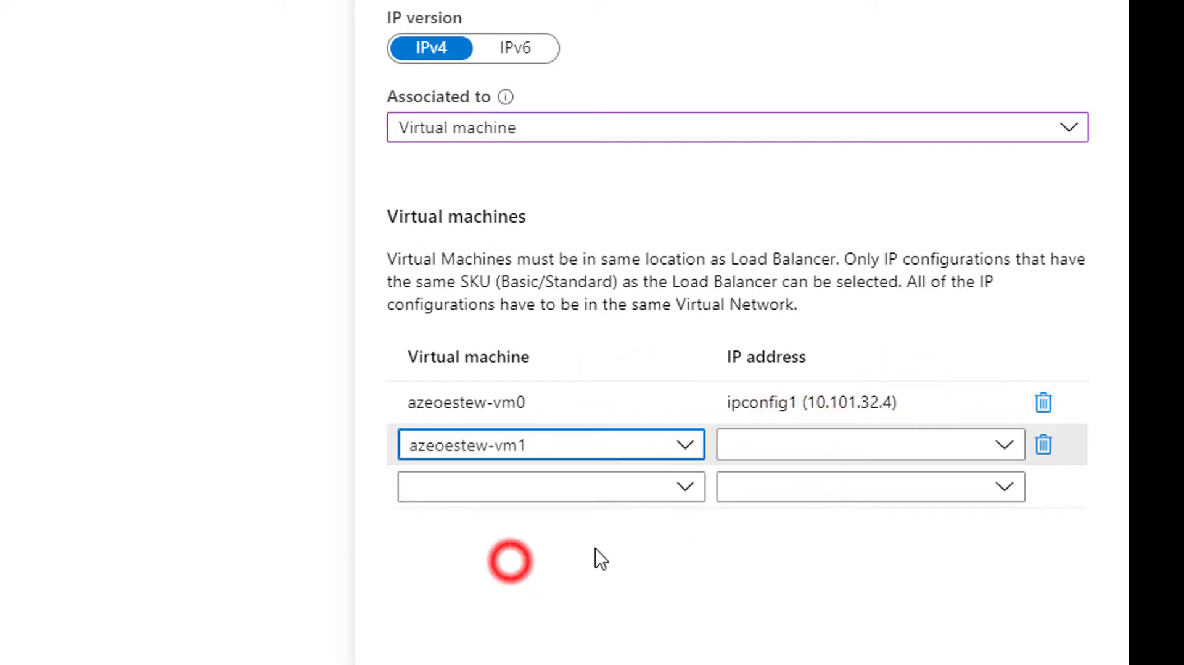
click(850, 445)
click(827, 490)
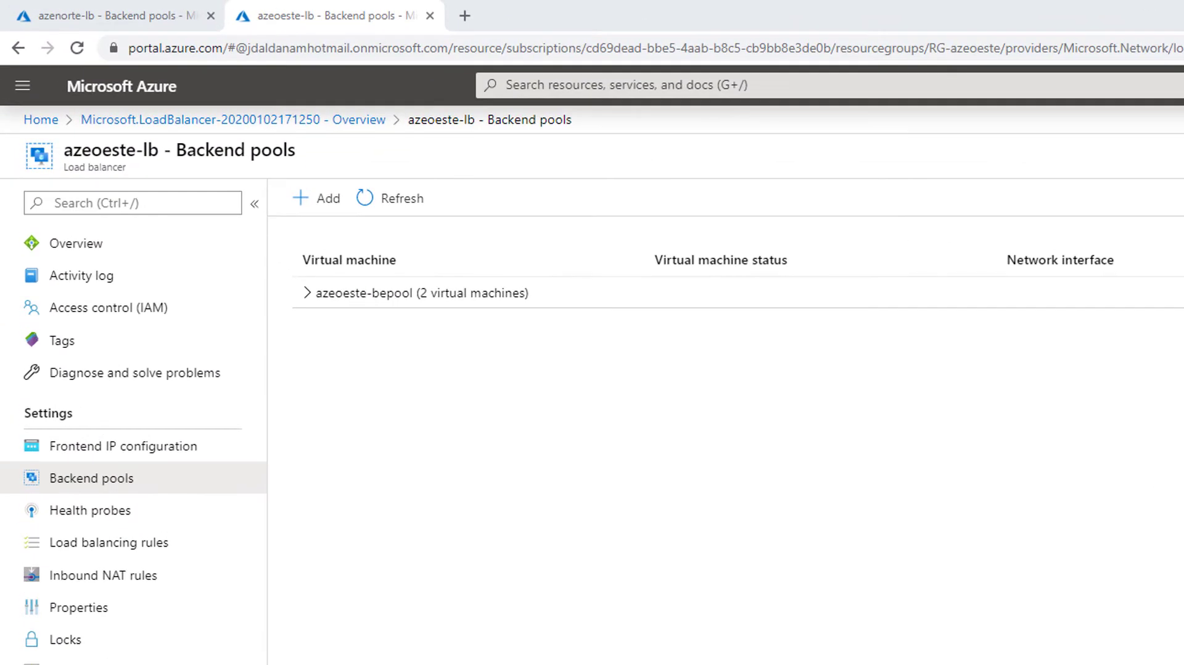
Examine the virtual machines and their status in the azenorte-bepool and azeoeste-bepool backend pools
click(132, 16)
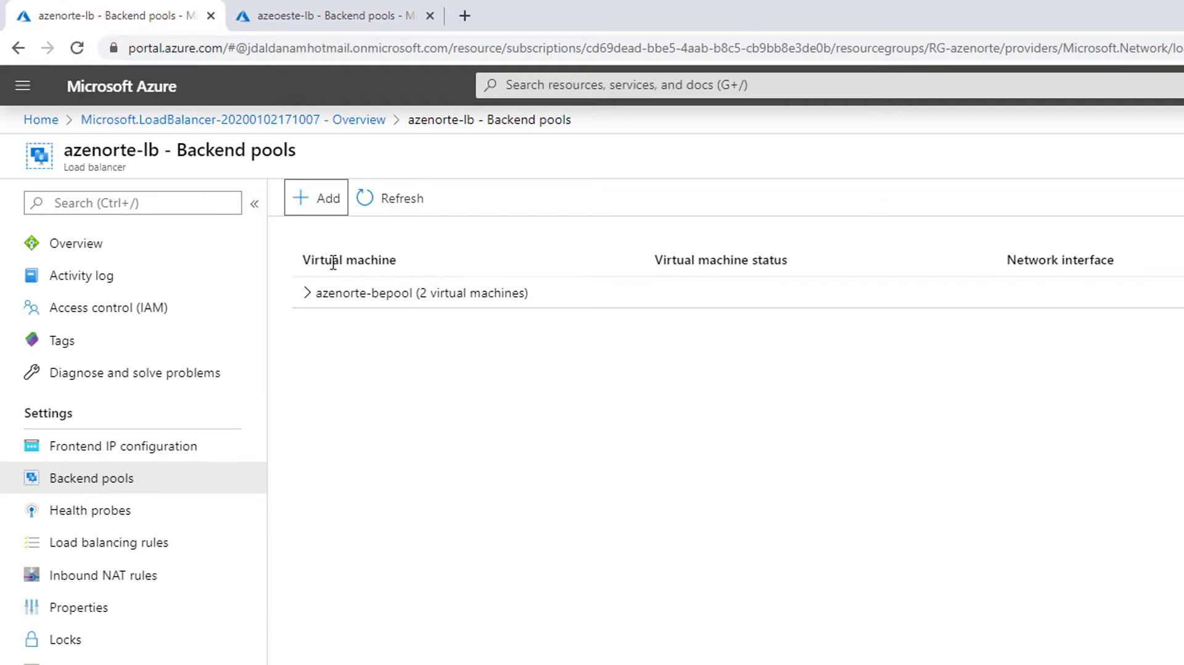
click(308, 295)
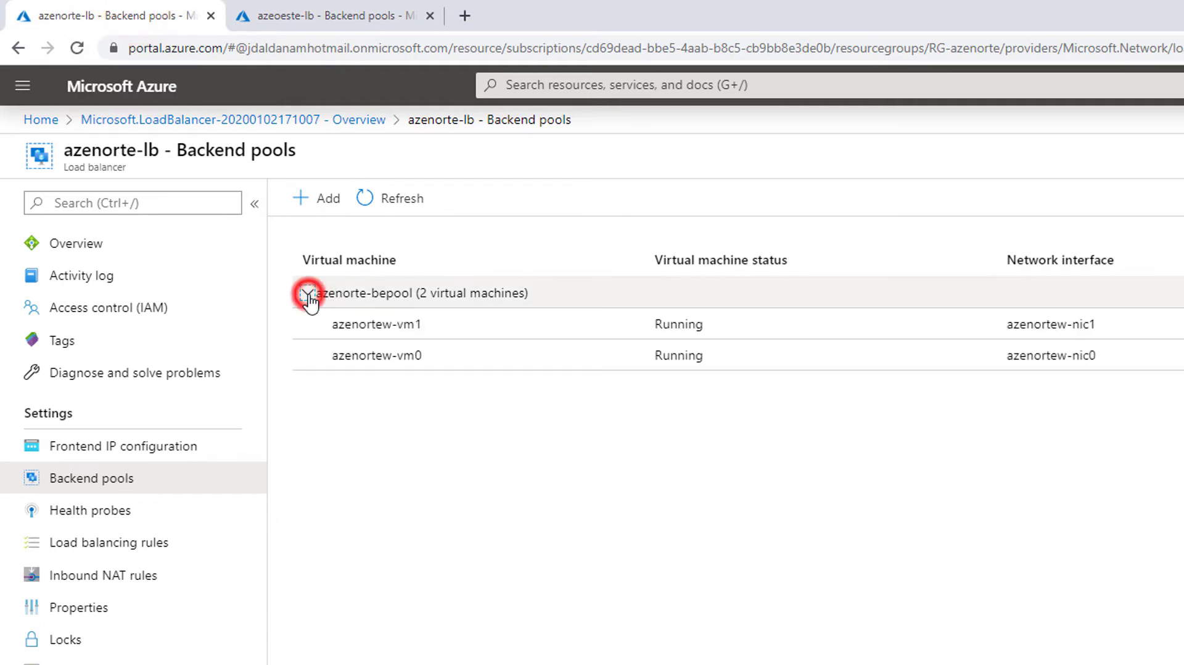
click(330, 17)
click(308, 293)
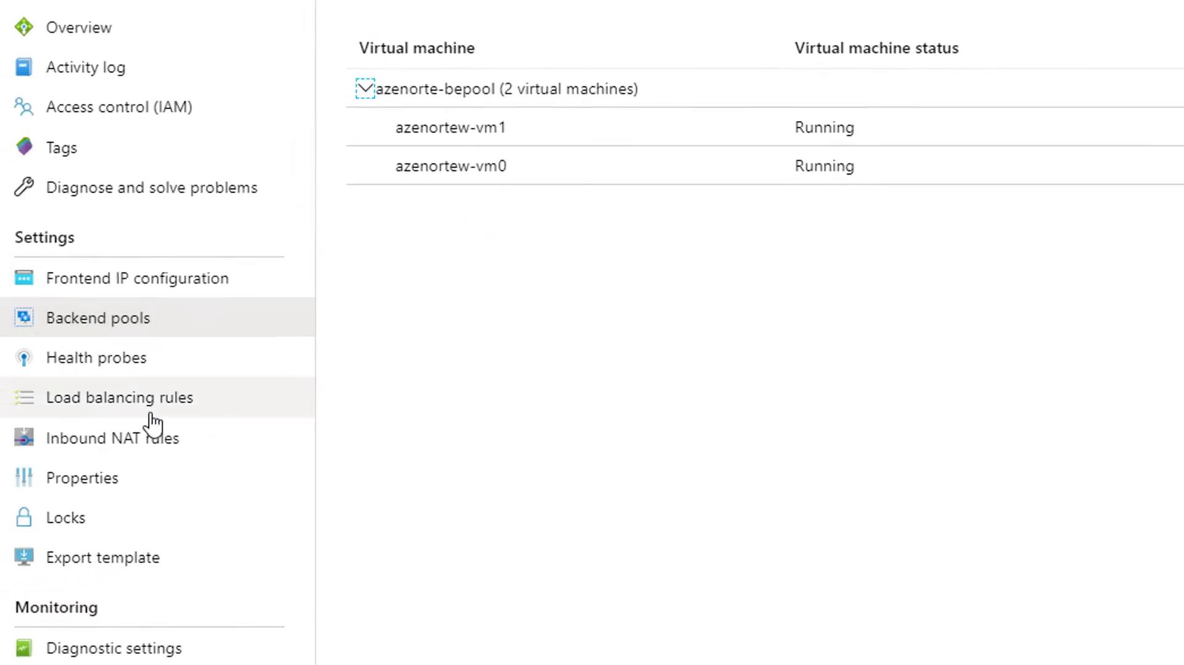
click(84, 358)
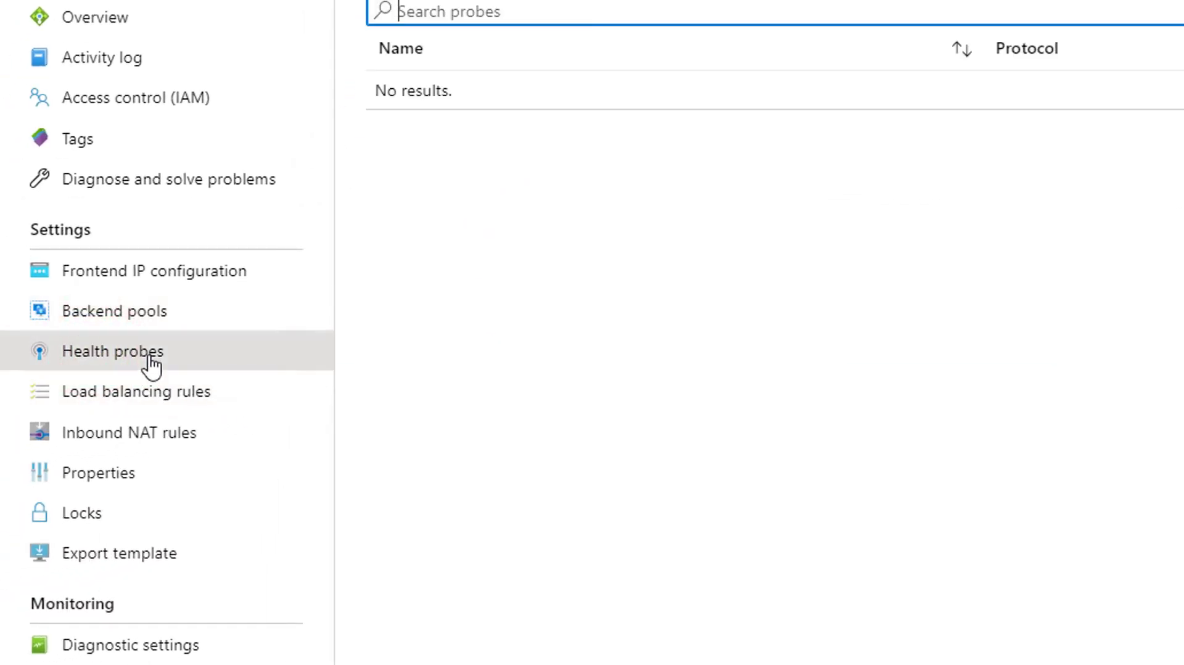
click(110, 313)
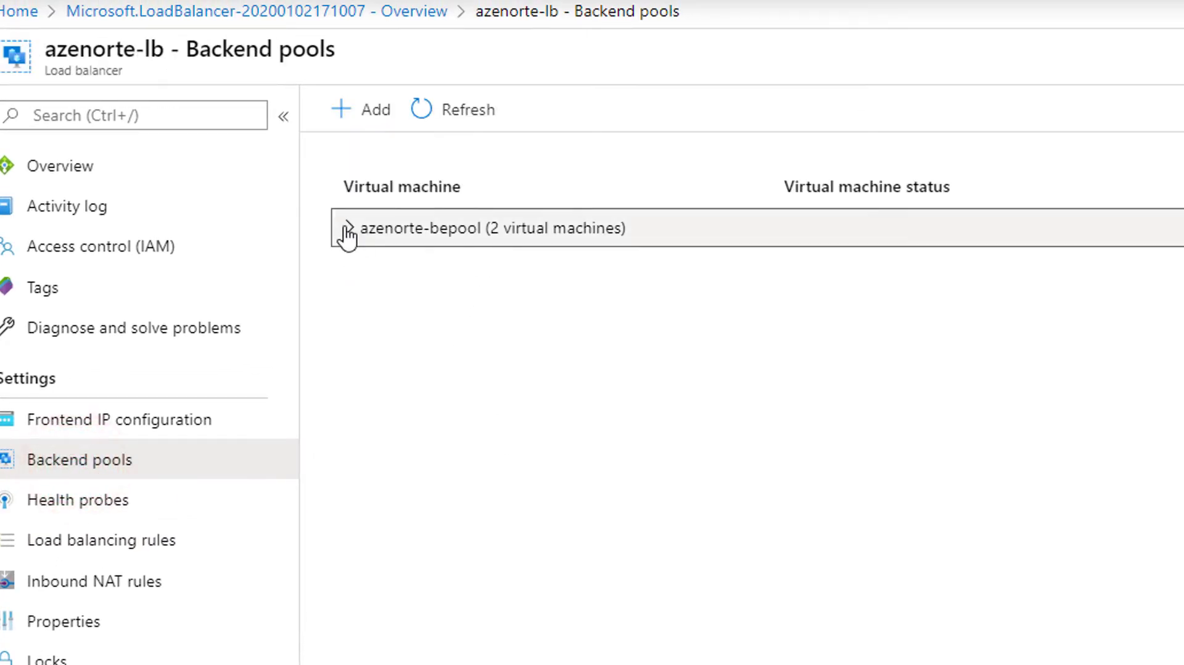
click(345, 227)
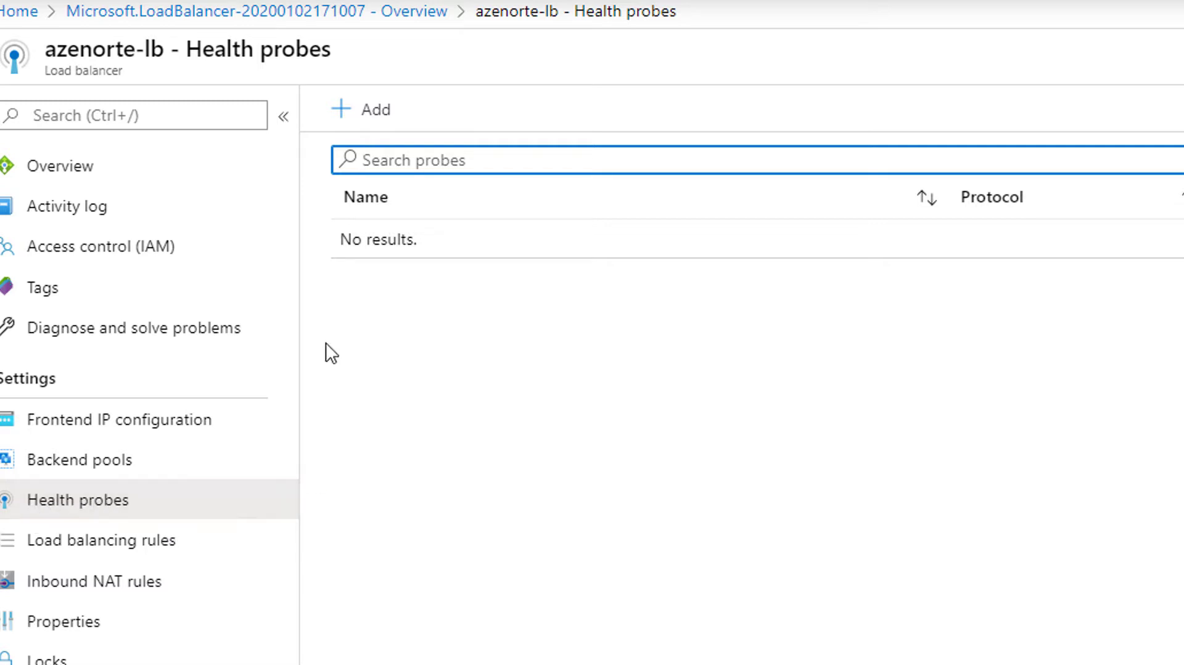
Start a health probe on azenorte-lb named azenorte-healthprobe with TCP as the protocol
click(349, 111)
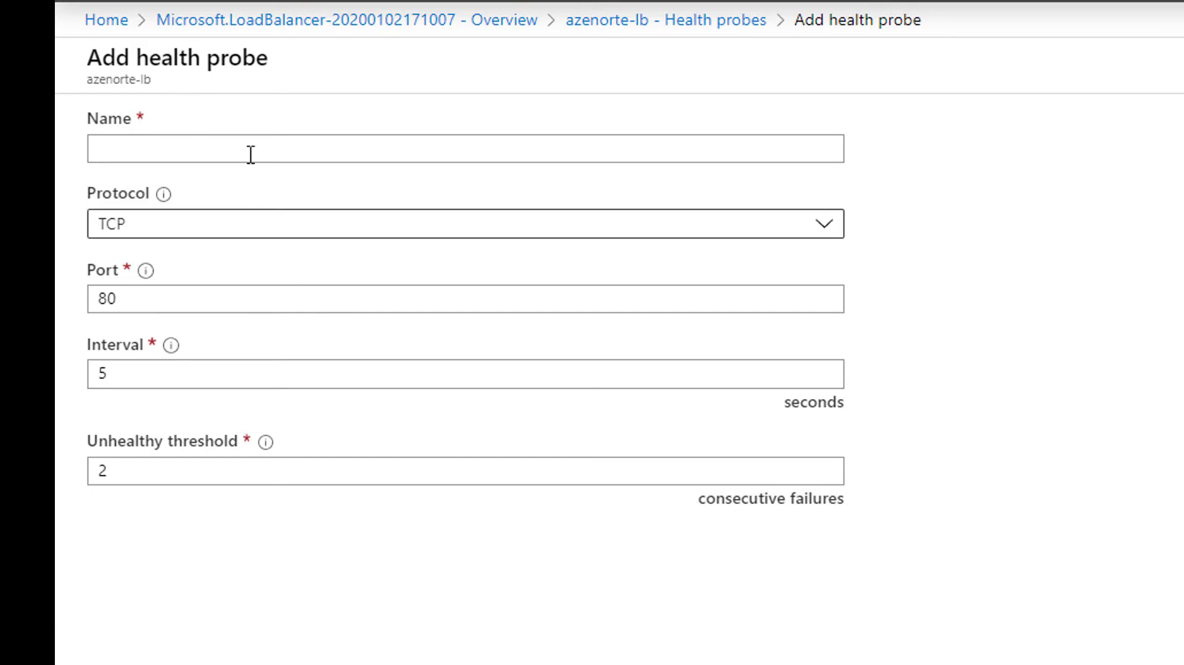
click(137, 151)
right_click(138, 154)
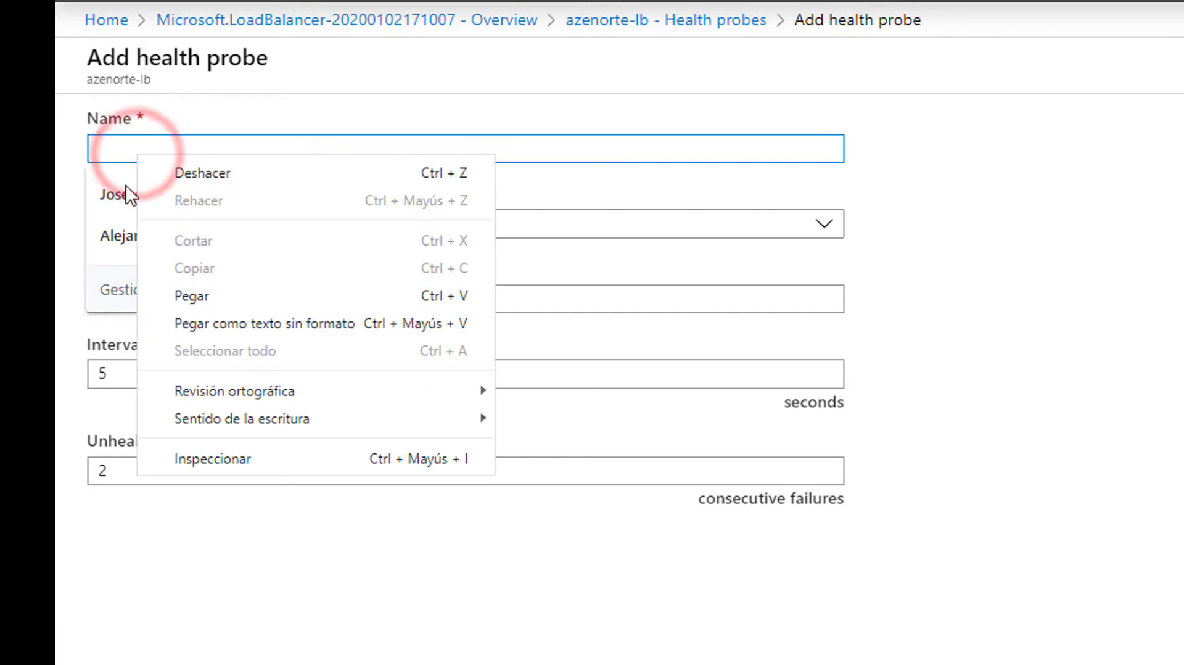
click(197, 297)
drag(261, 152, 57, 168)
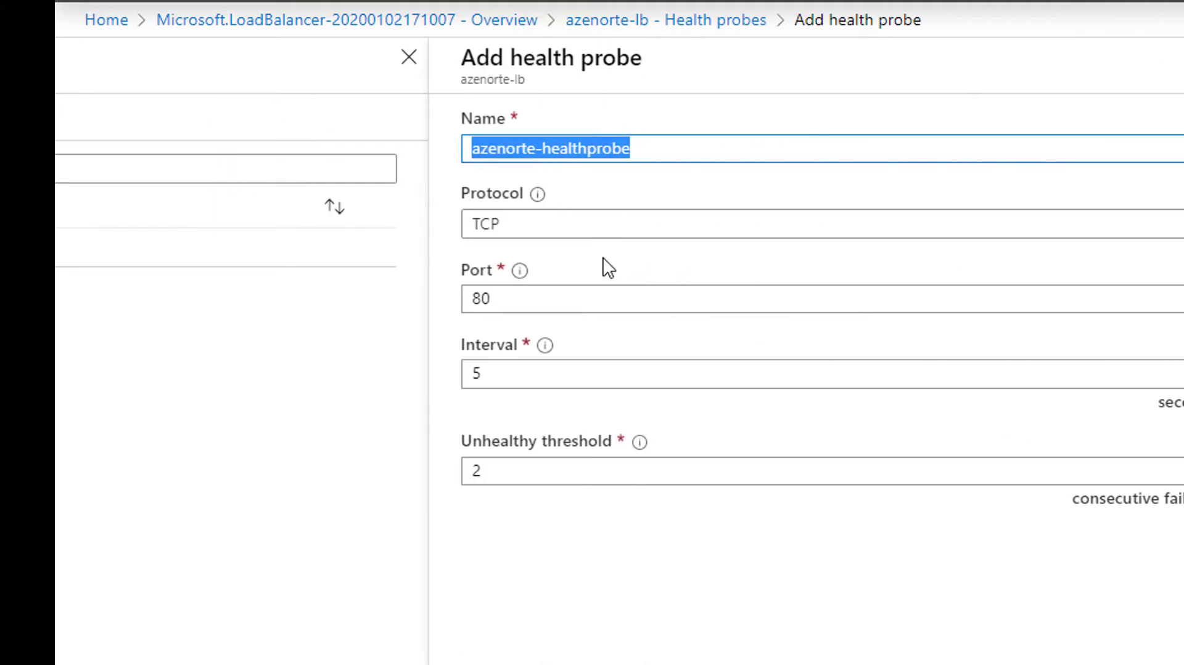
click(523, 232)
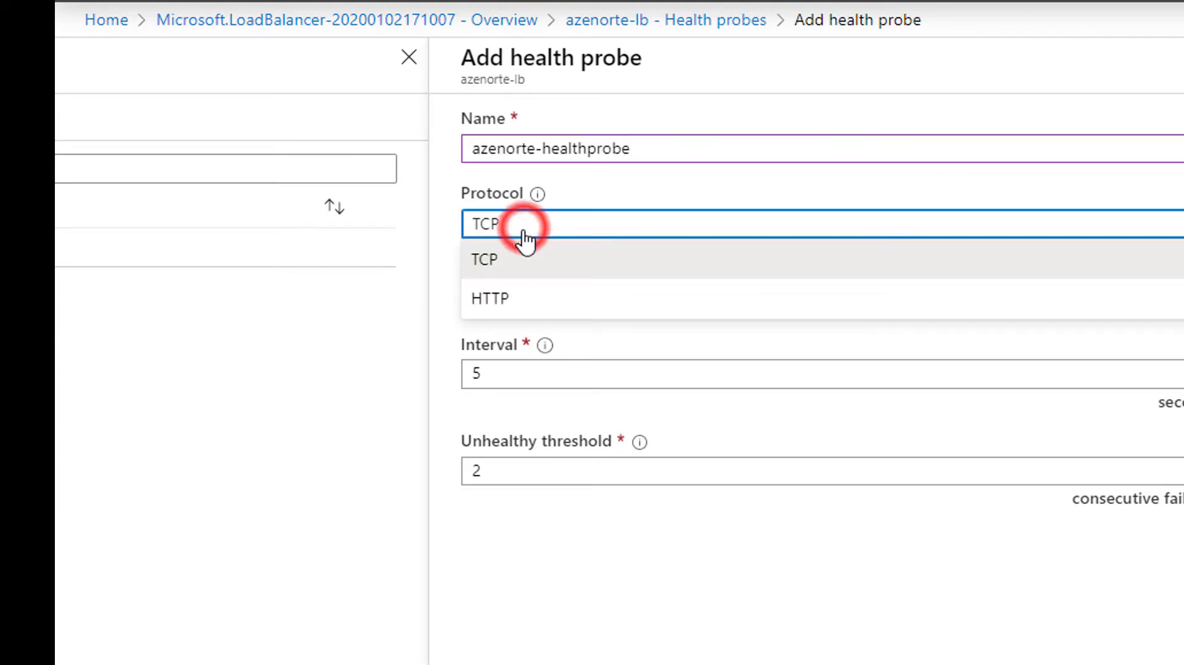
click(487, 262)
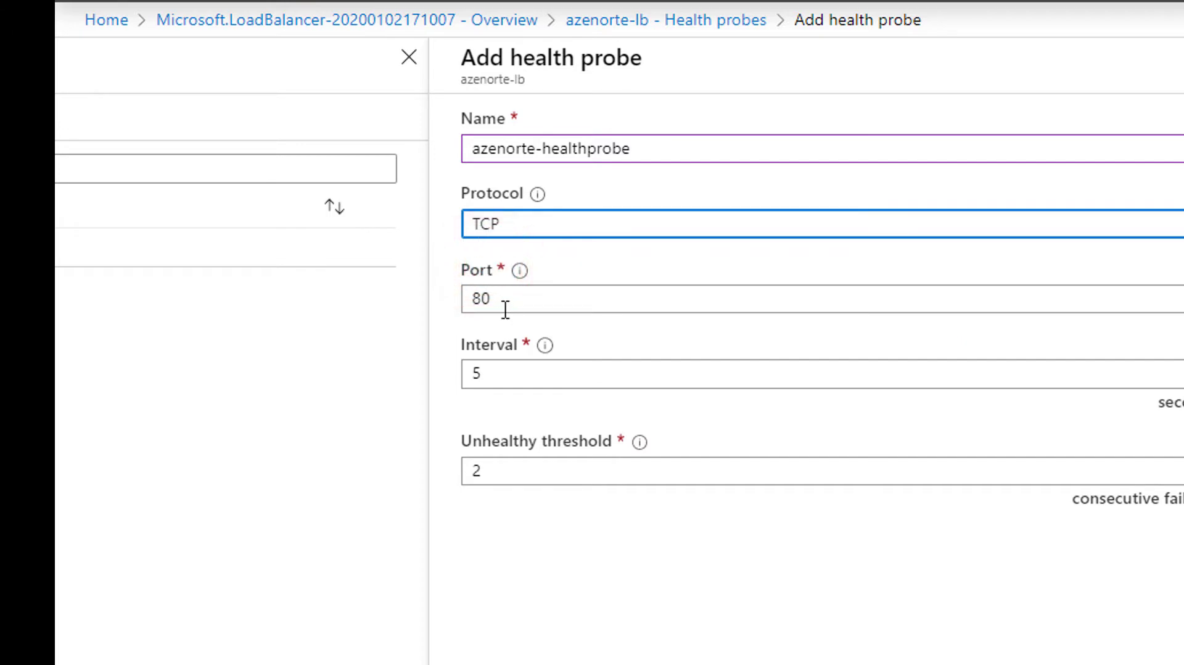
Keep the probe's port at 80, interval at 5 seconds and unhealthy threshold at 2, and create the probe
double_click(479, 373)
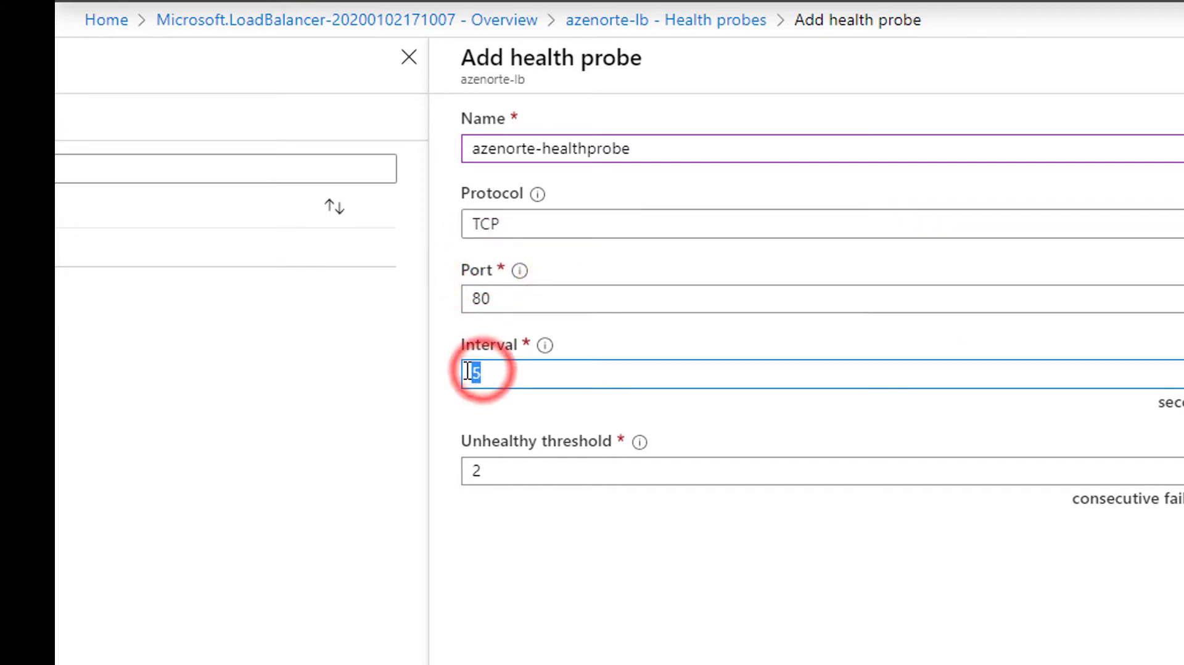
double_click(503, 299)
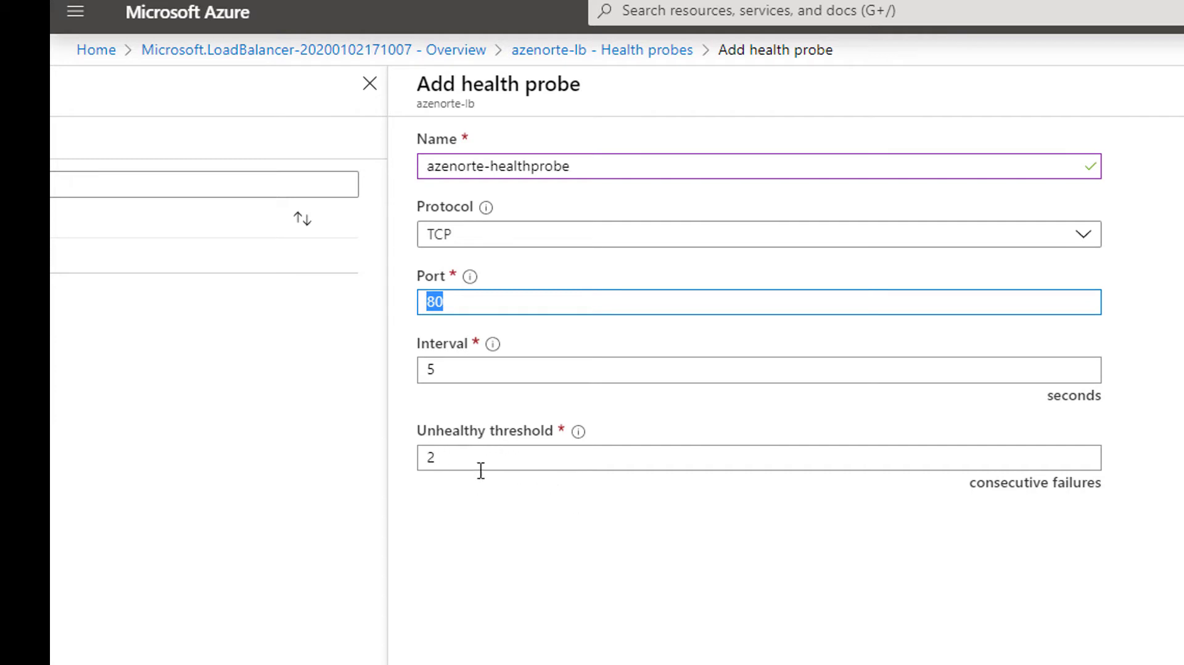
double_click(437, 457)
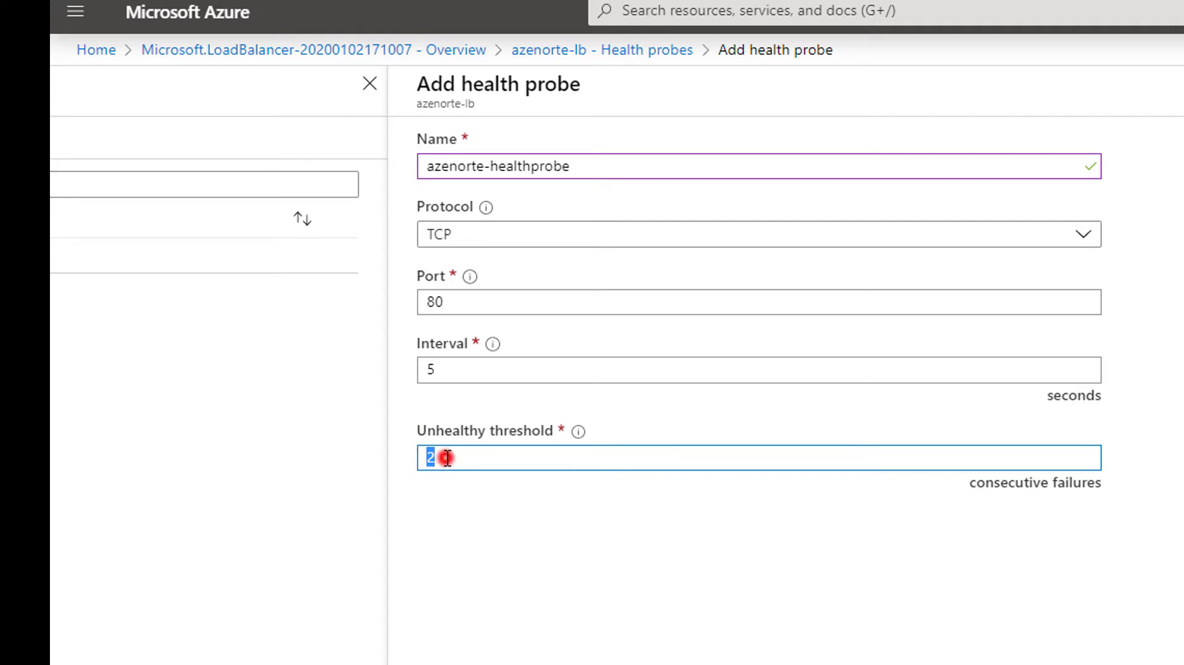
click(442, 457)
double_click(432, 457)
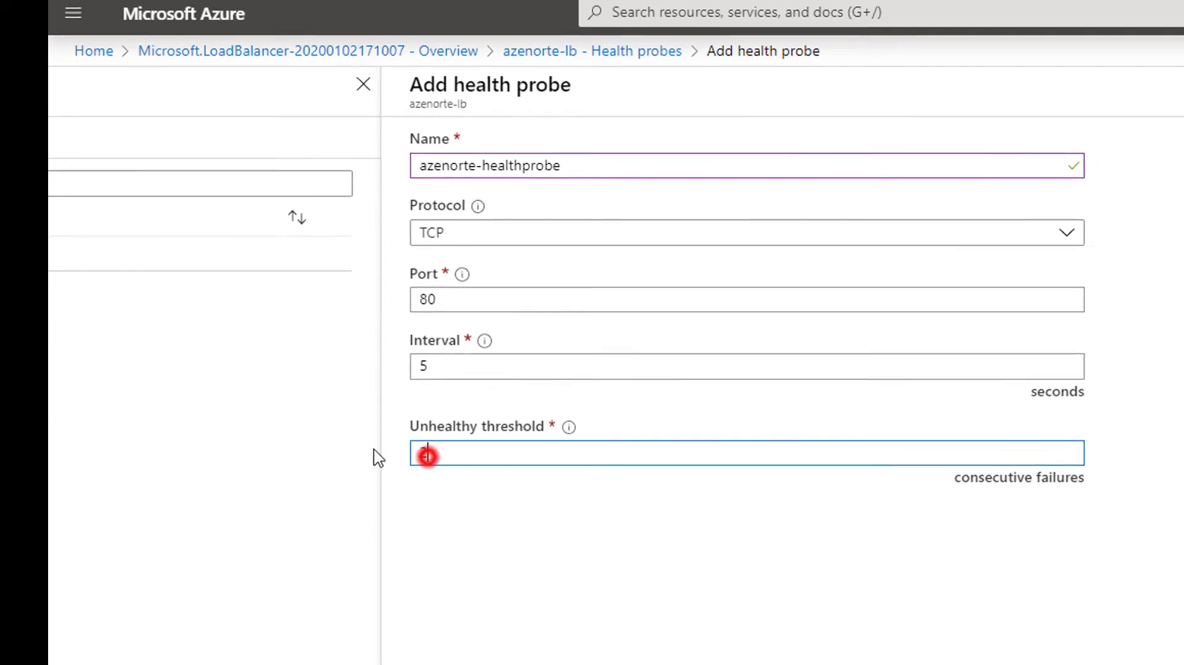
click(246, 611)
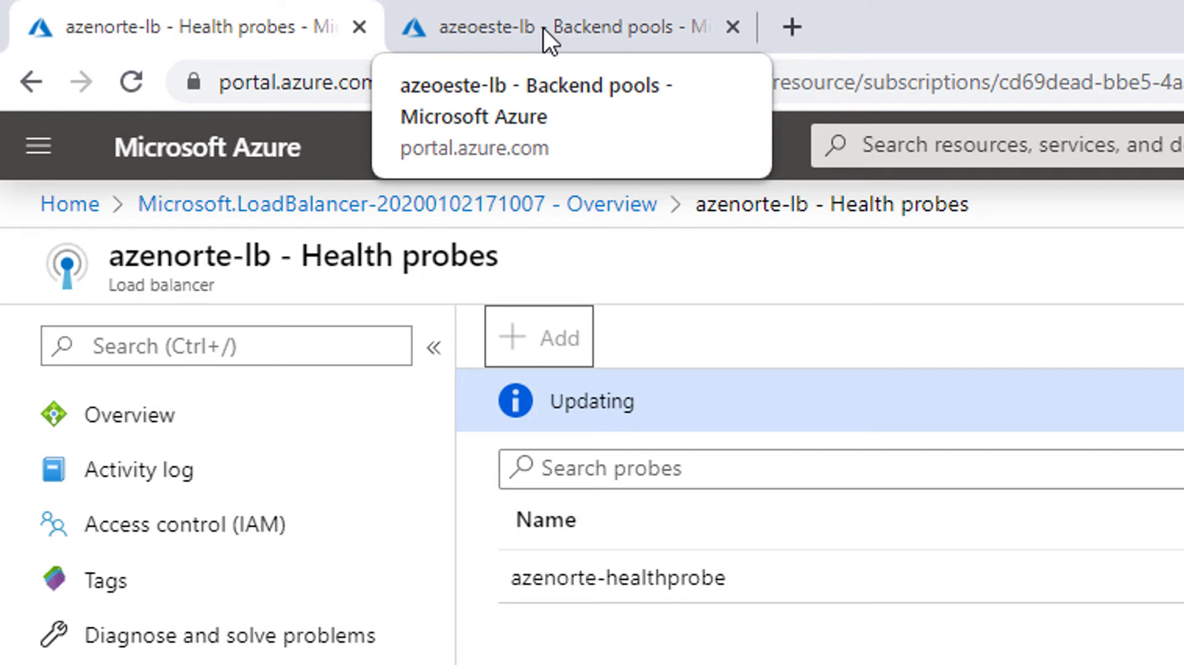
Add a health probe named azeoeste-healthprobe to azeoeste-lb, keeping TCP, port 80, a 5-second interval and an unhealthy threshold of 2
click(543, 28)
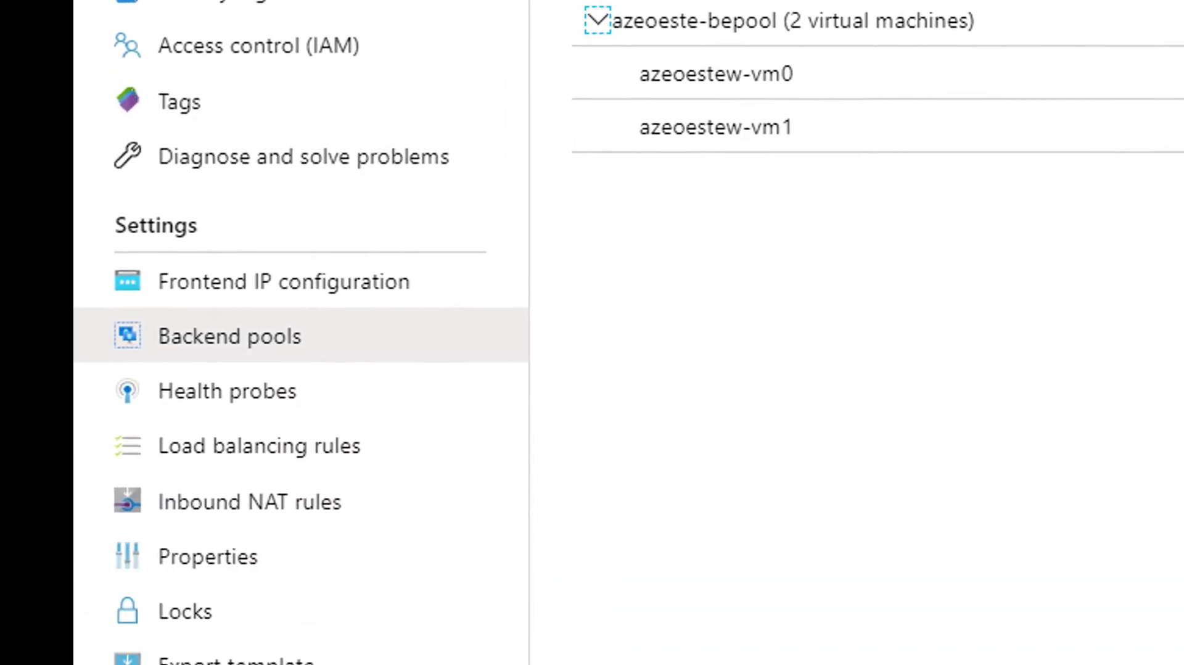
click(180, 382)
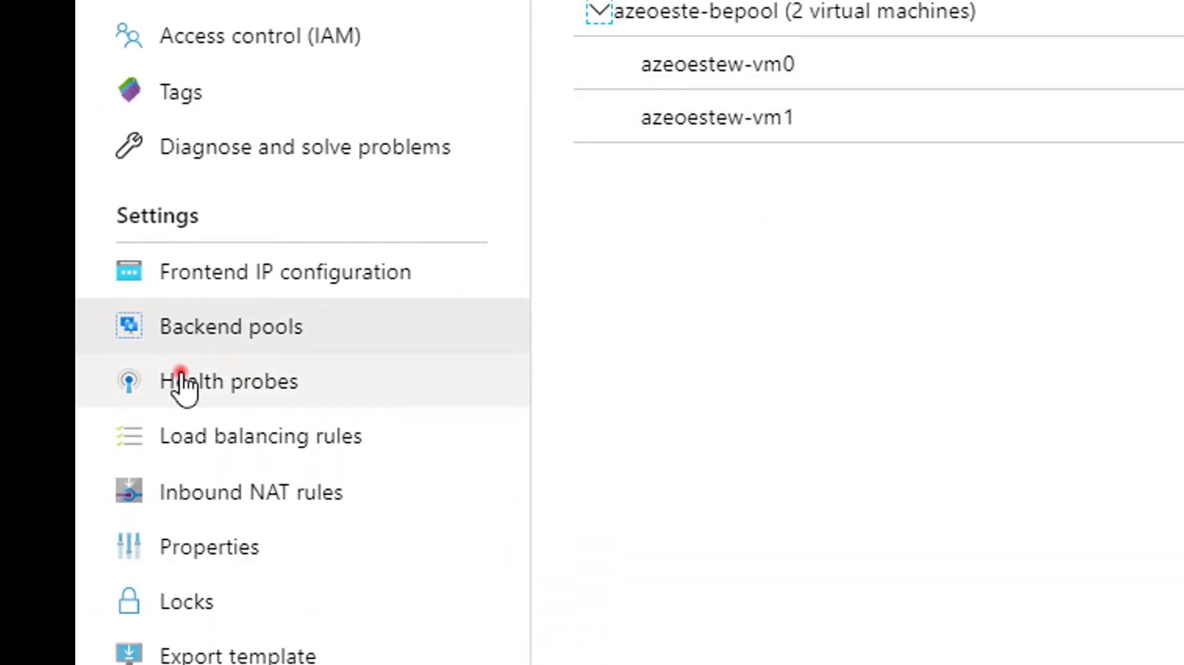
click(381, 159)
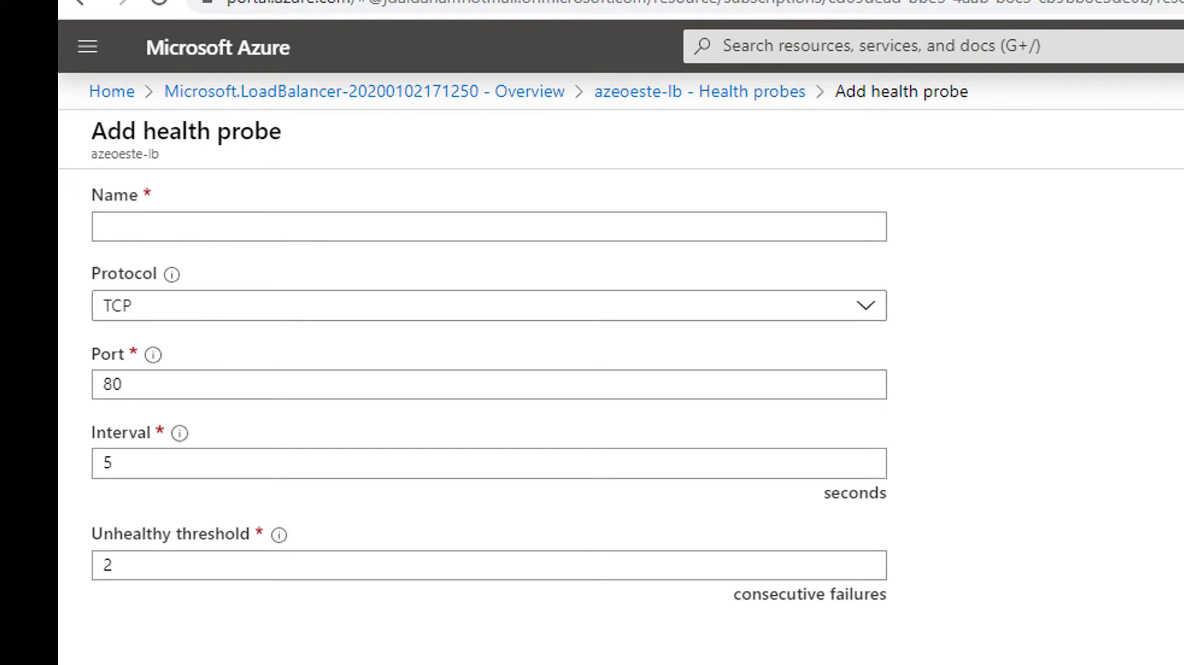
text(azeoeste-healthprobe)
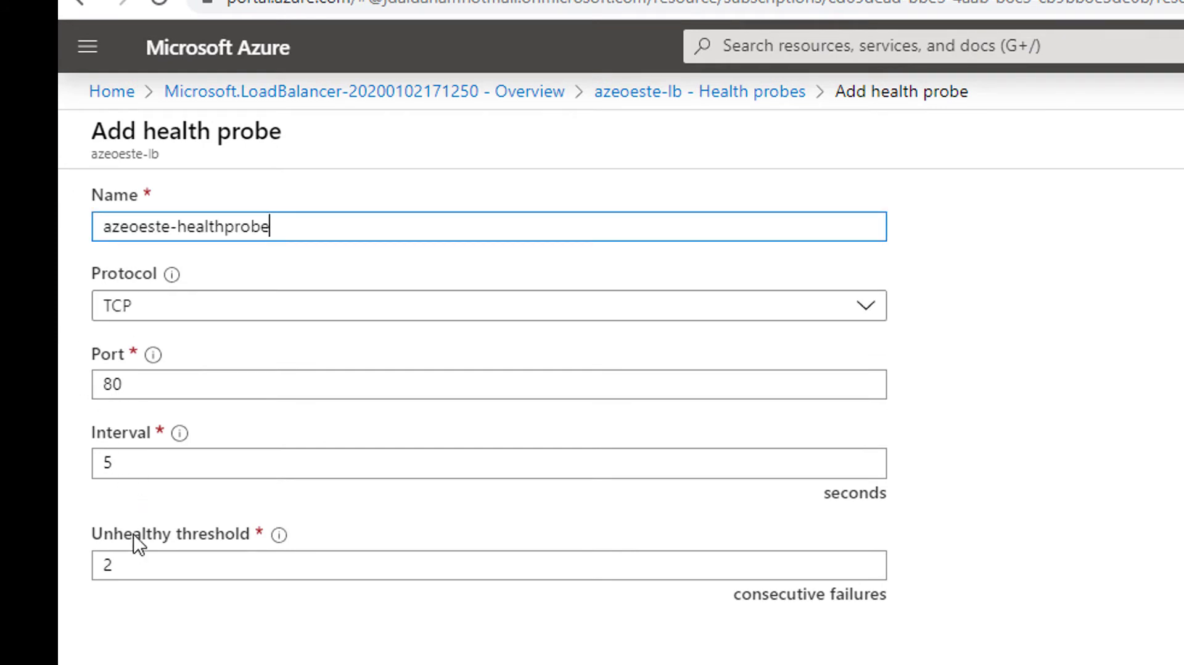
key(Return)
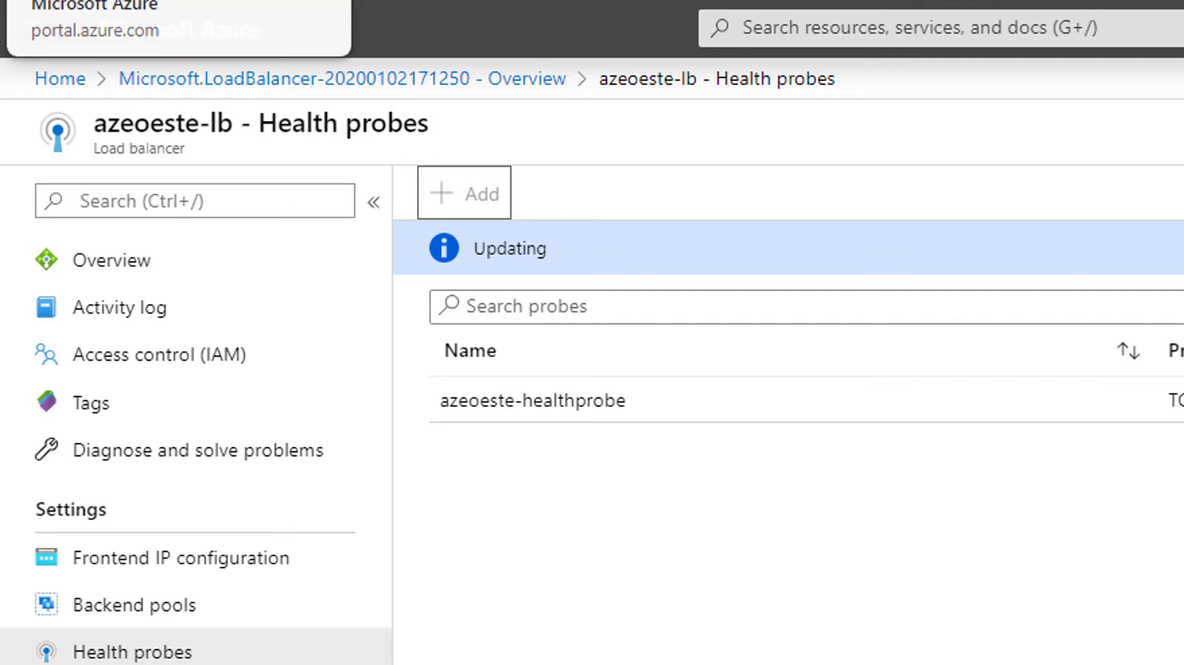
Check the health probes and their update status on the azenorte-lb and azeoeste-lb load balancers
click(149, 2)
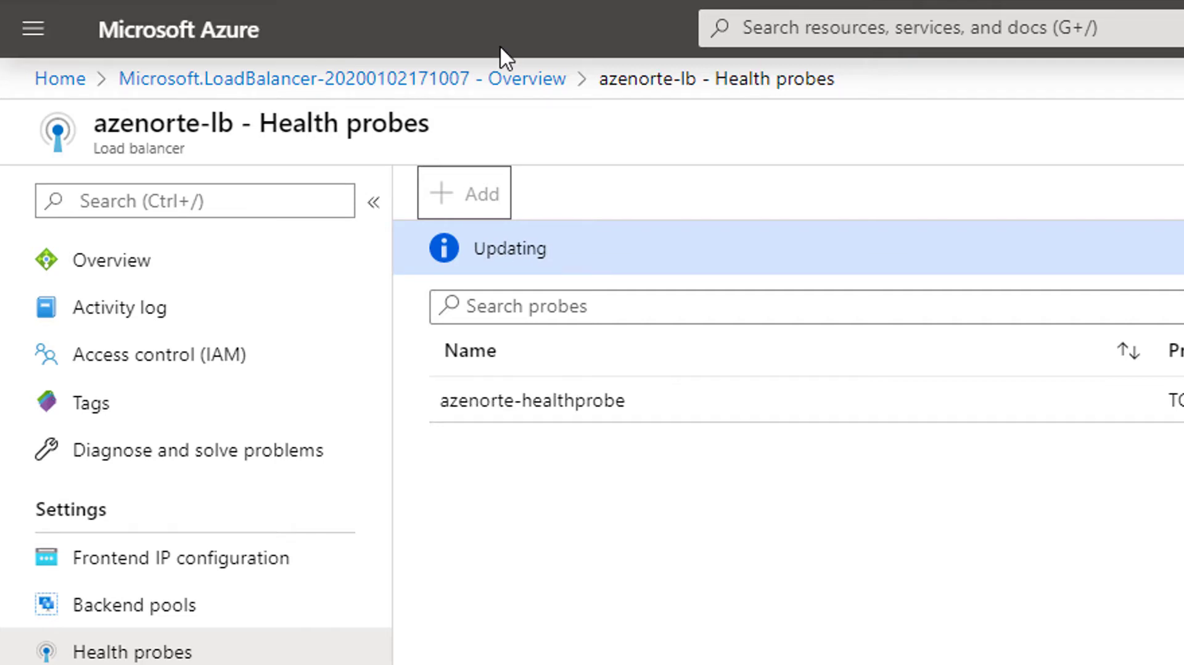
click(48, 363)
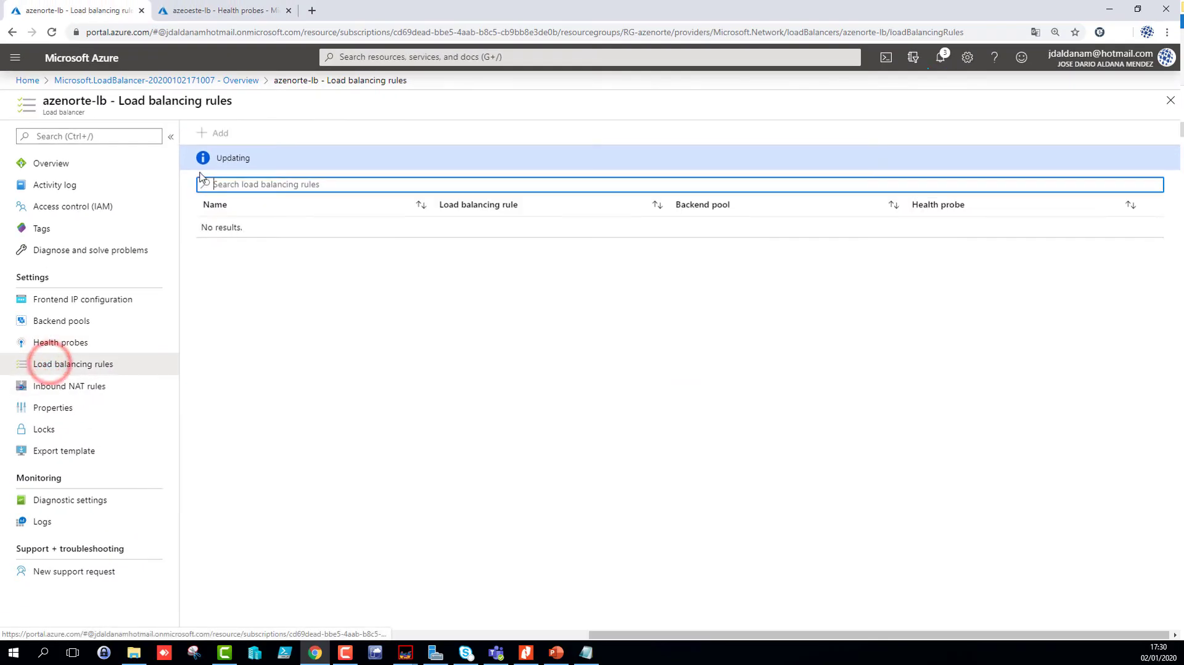
click(92, 342)
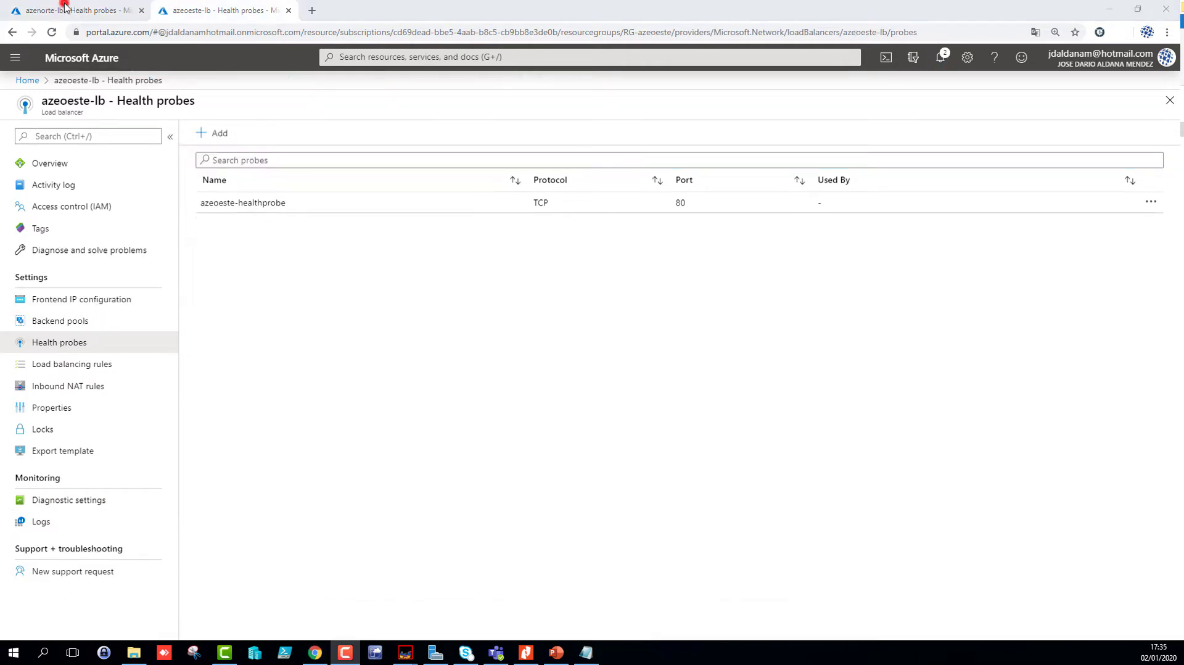
click(65, 9)
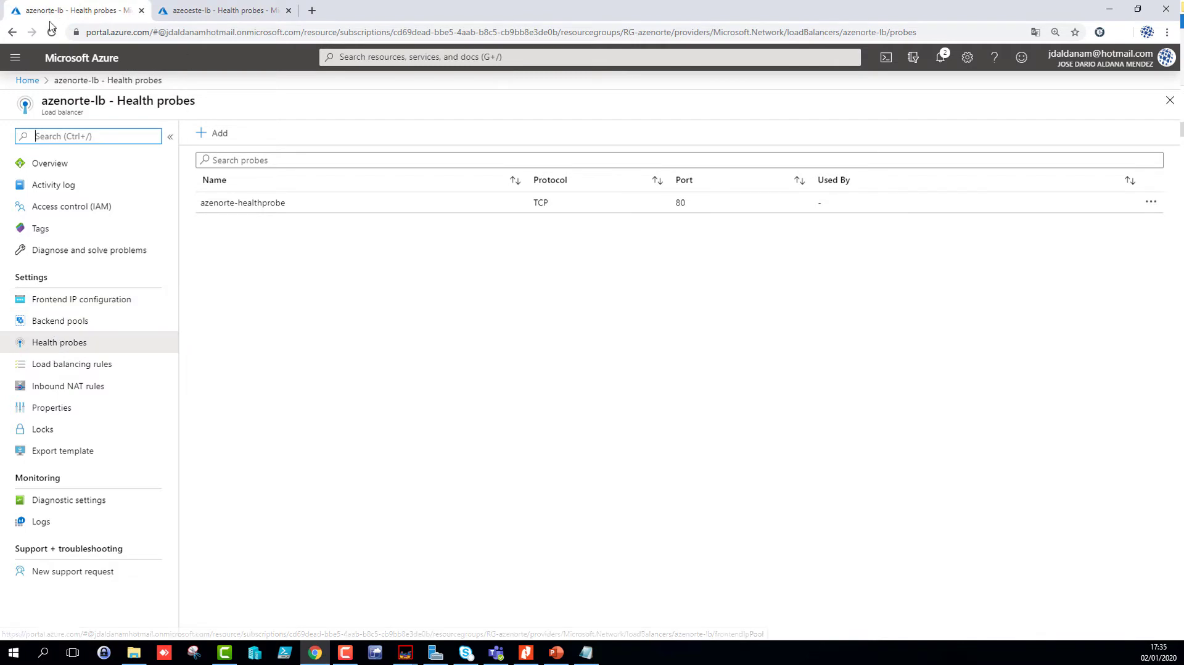
click(214, 15)
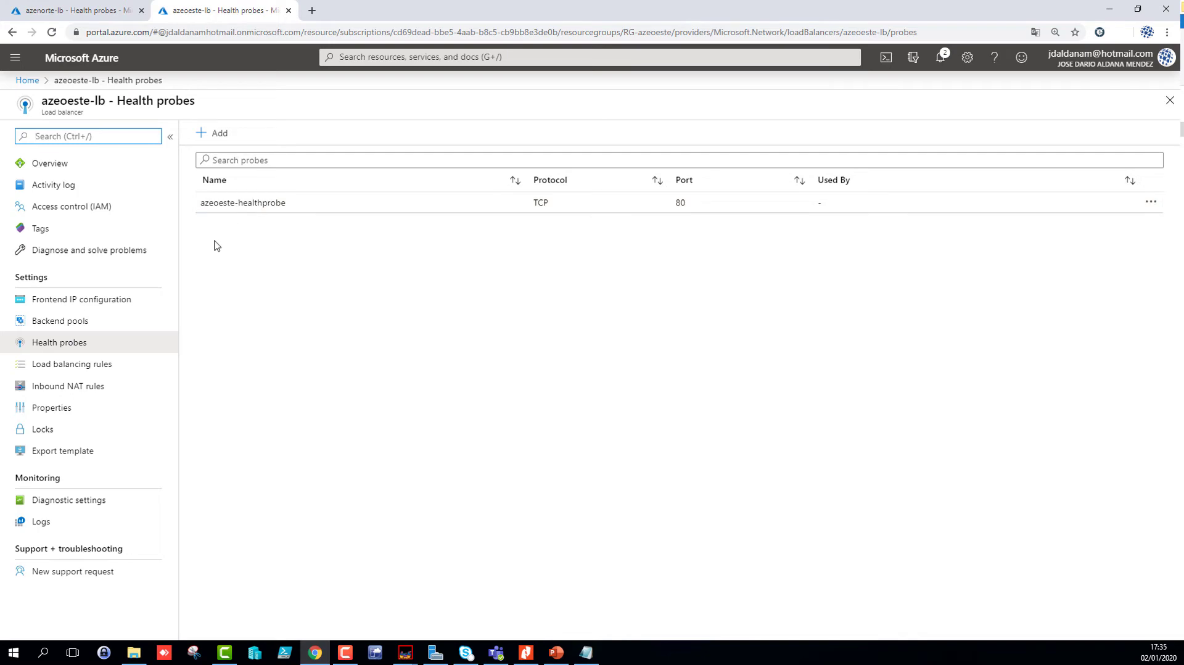
click(47, 11)
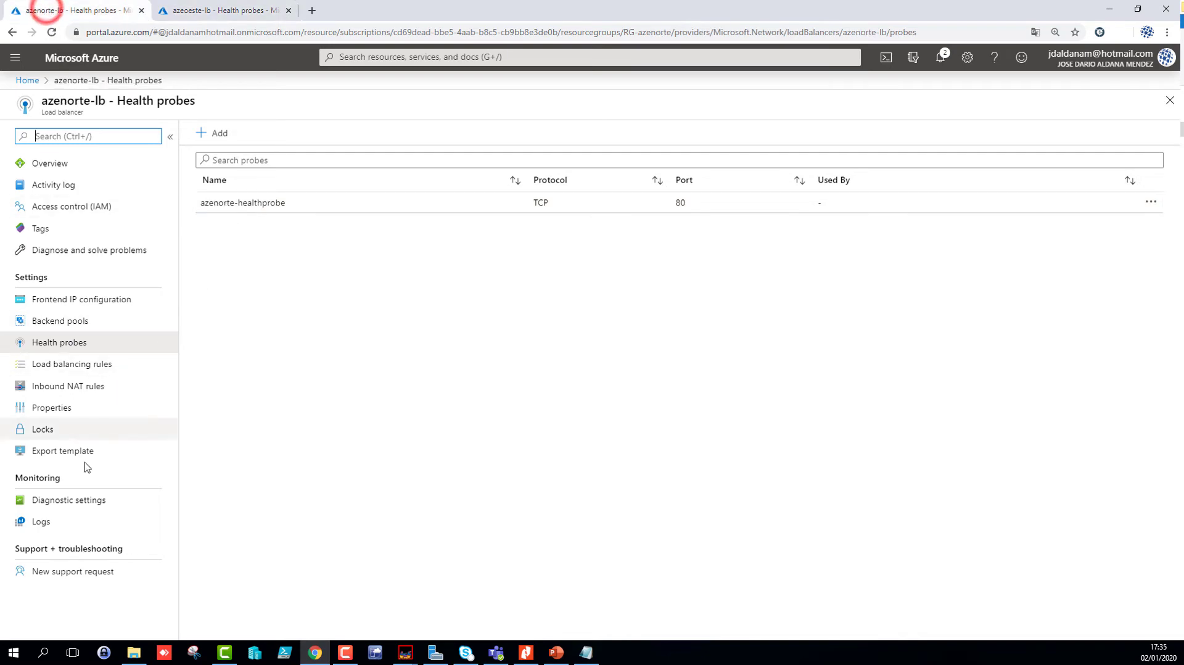
Start a load balancing rule on azenorte-lb named azenorte-lbrule01 with LoadBalancerFrontEnd as the frontend IP address
click(79, 366)
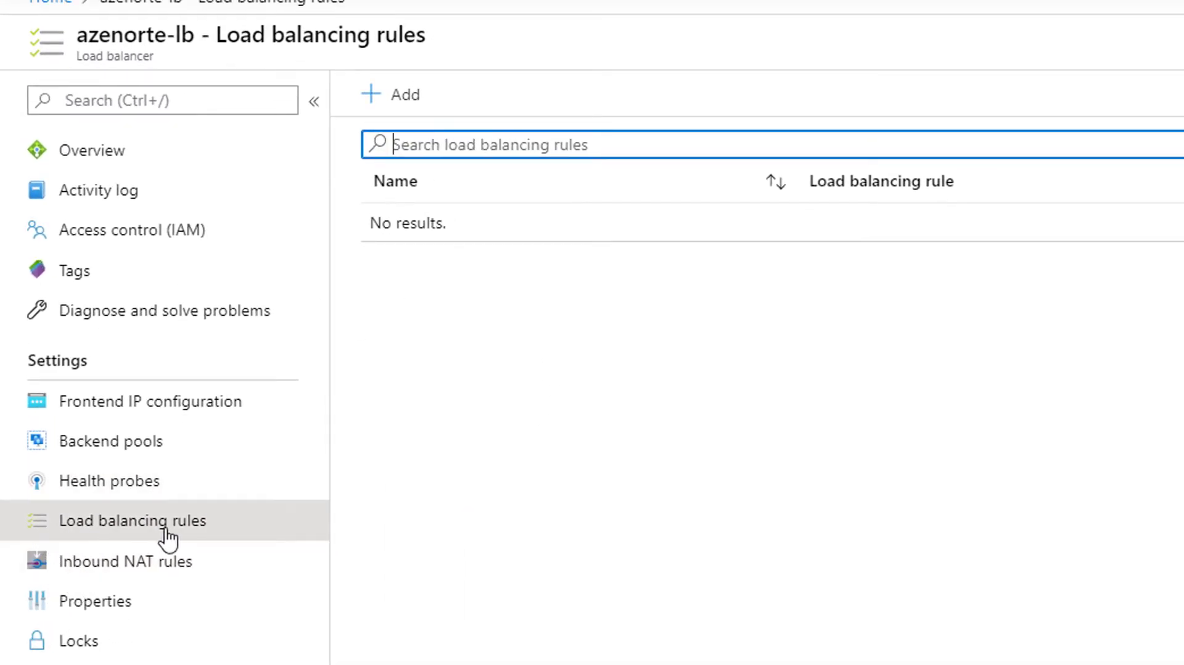
click(410, 96)
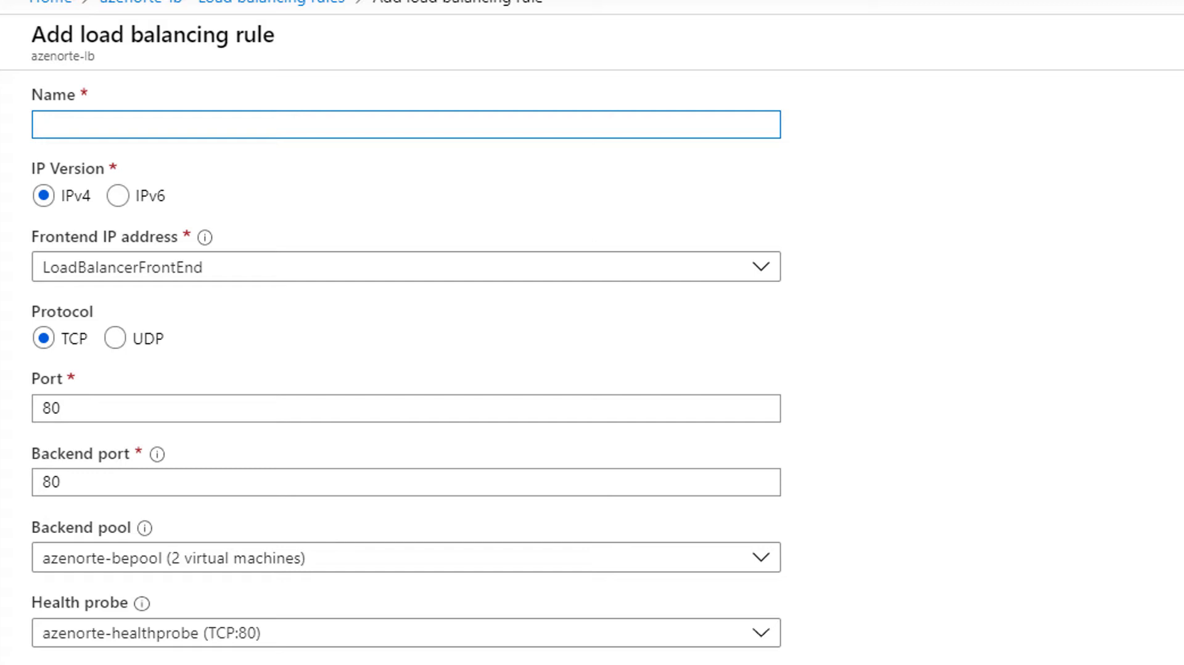
click(55, 124)
right_click(57, 125)
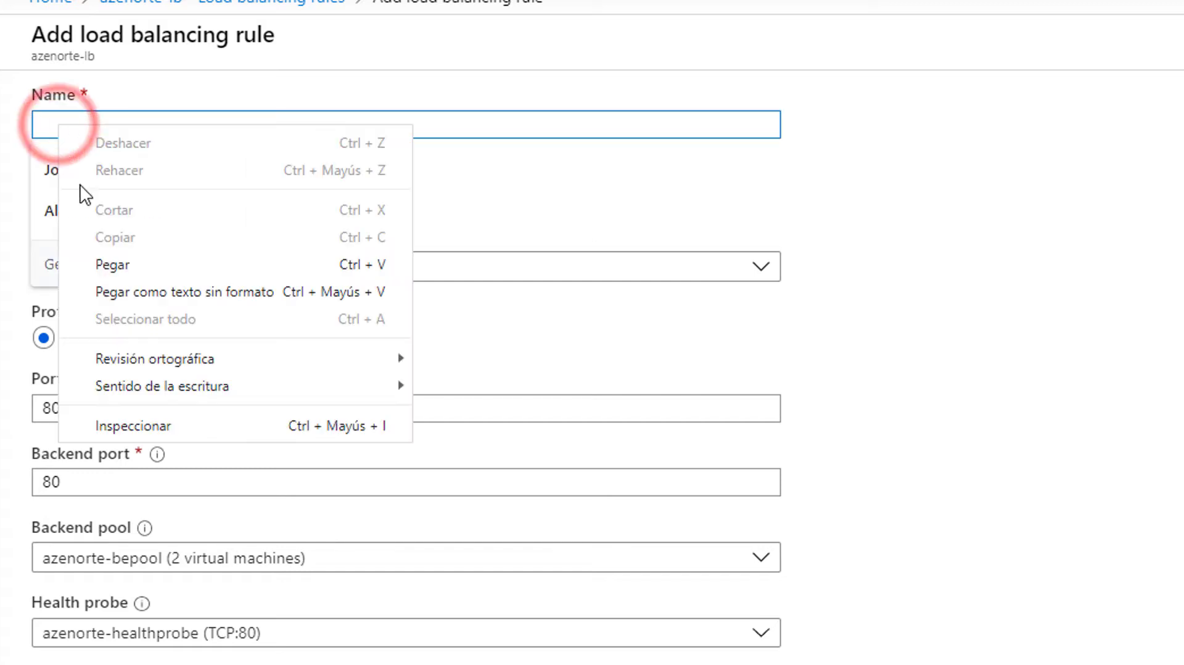
click(112, 265)
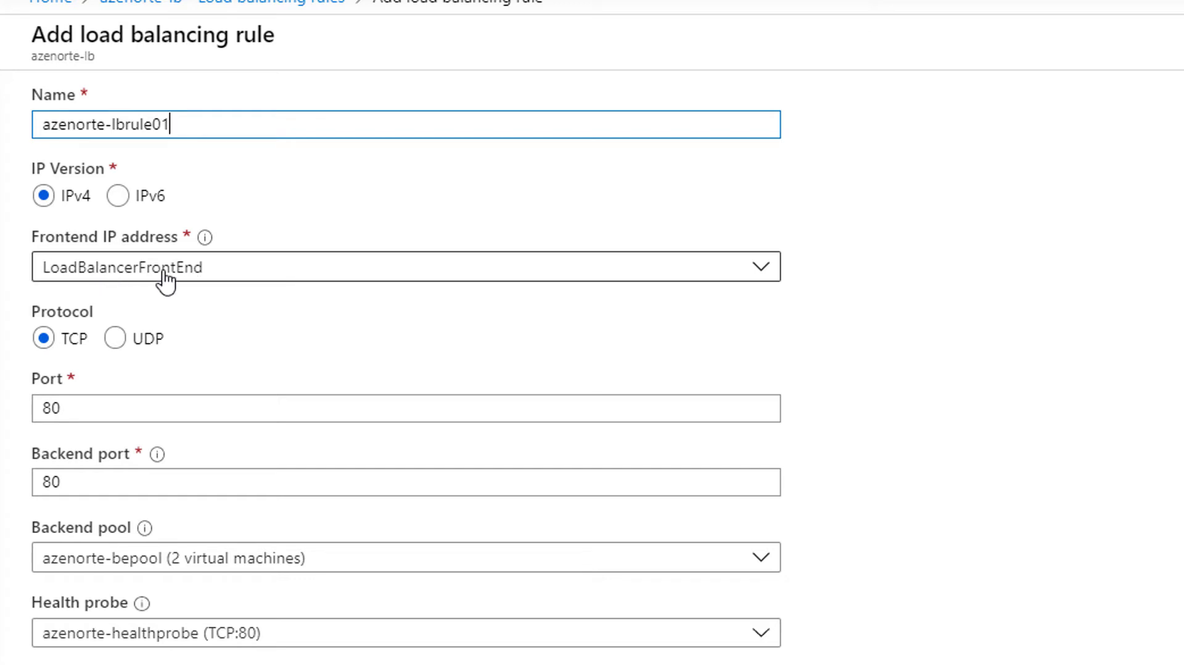
click(202, 271)
click(231, 275)
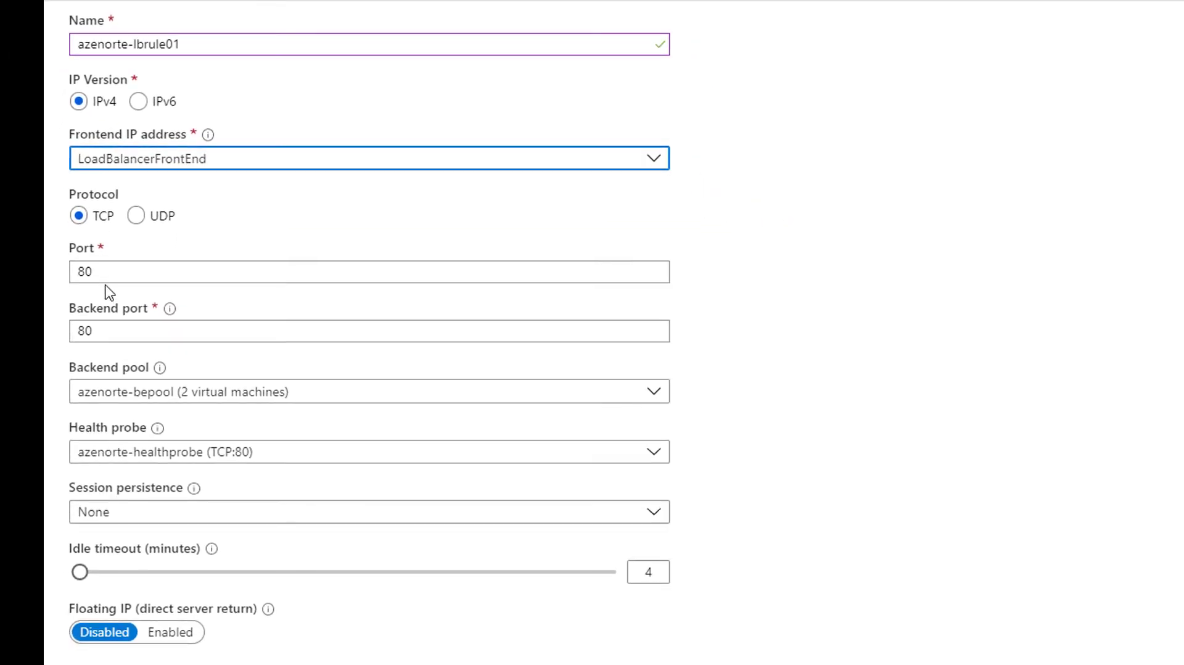
Try port 8080 for the rule, set the port back to 80 with backend port 80, and create the rule
click(106, 272)
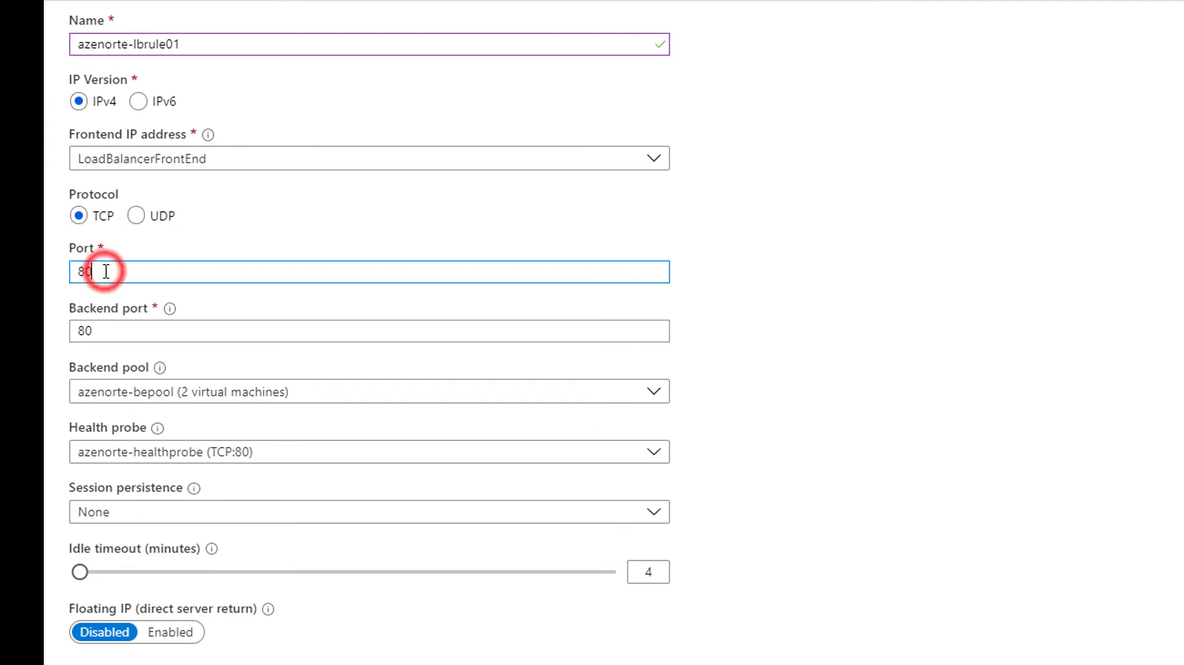
text(80)
click(110, 330)
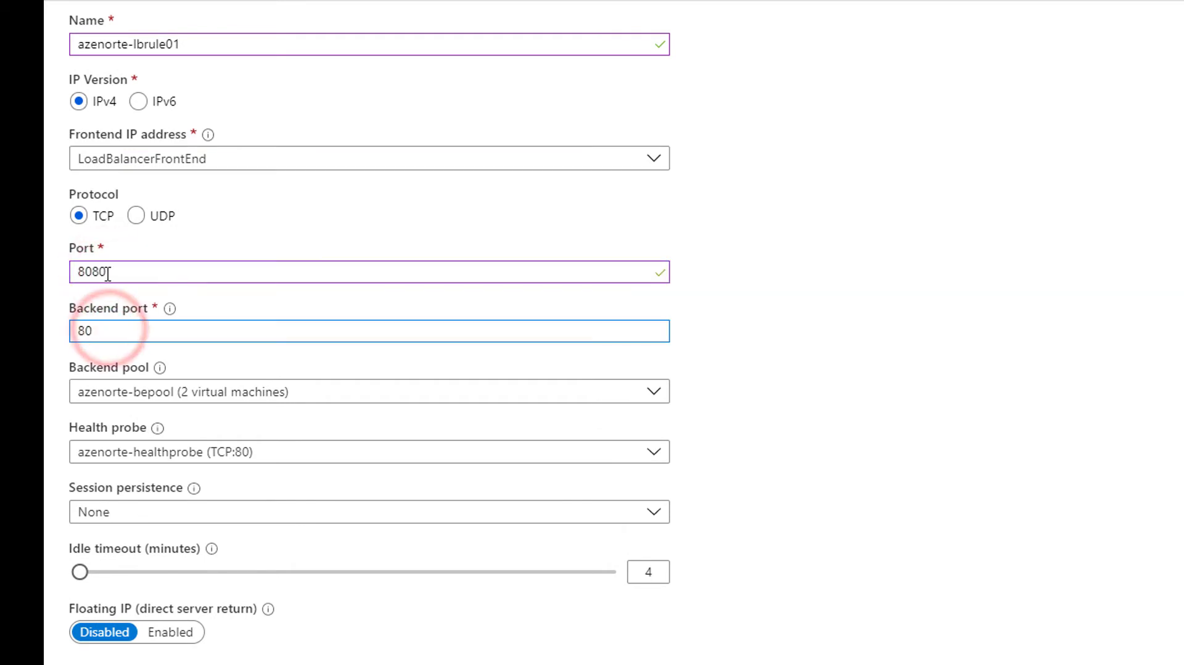
drag(106, 271, 93, 276)
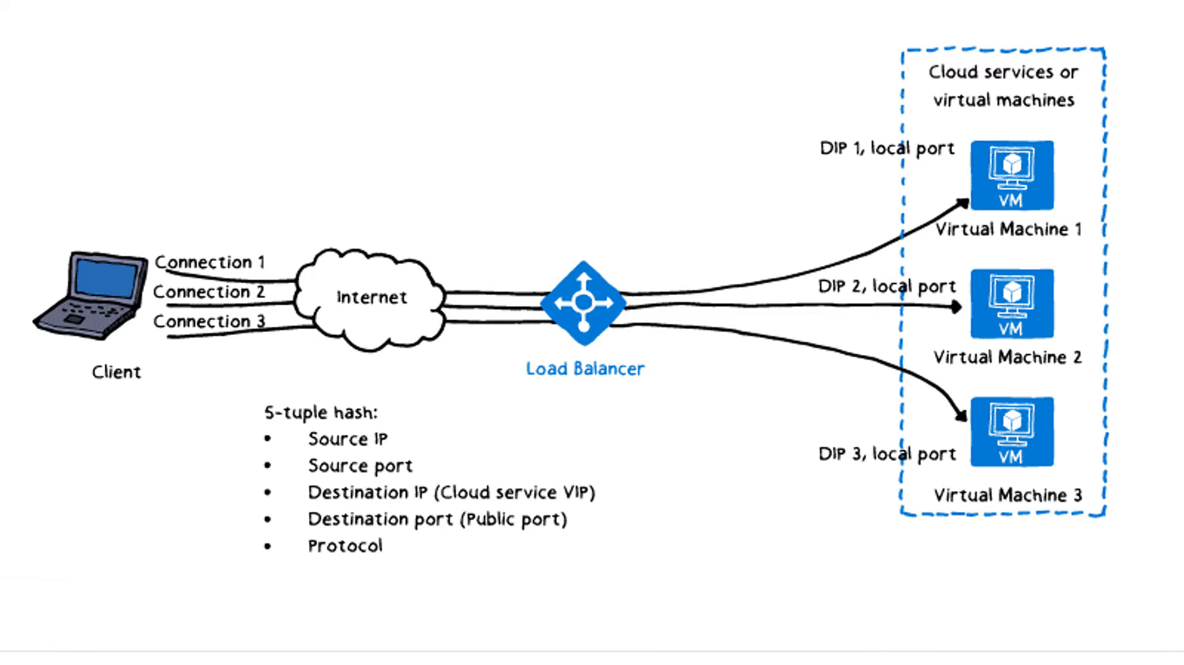
click(105, 510)
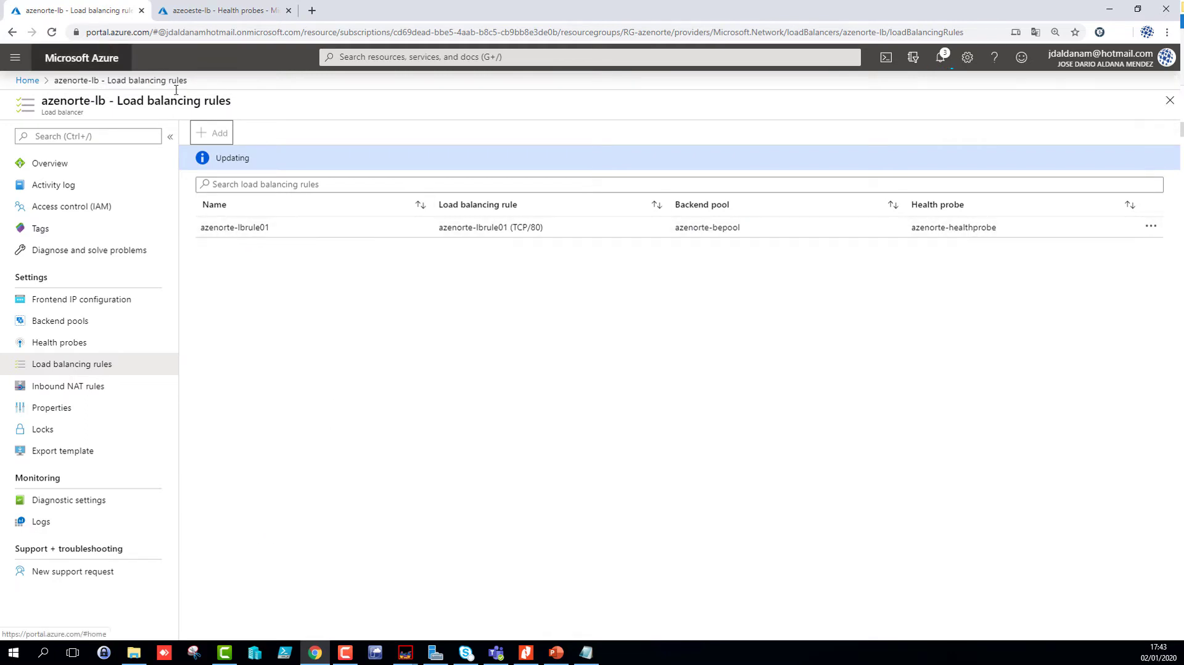
Switch to azeoeste-lb and start a load balancing rule named azeoeste-lbrule01
click(215, 11)
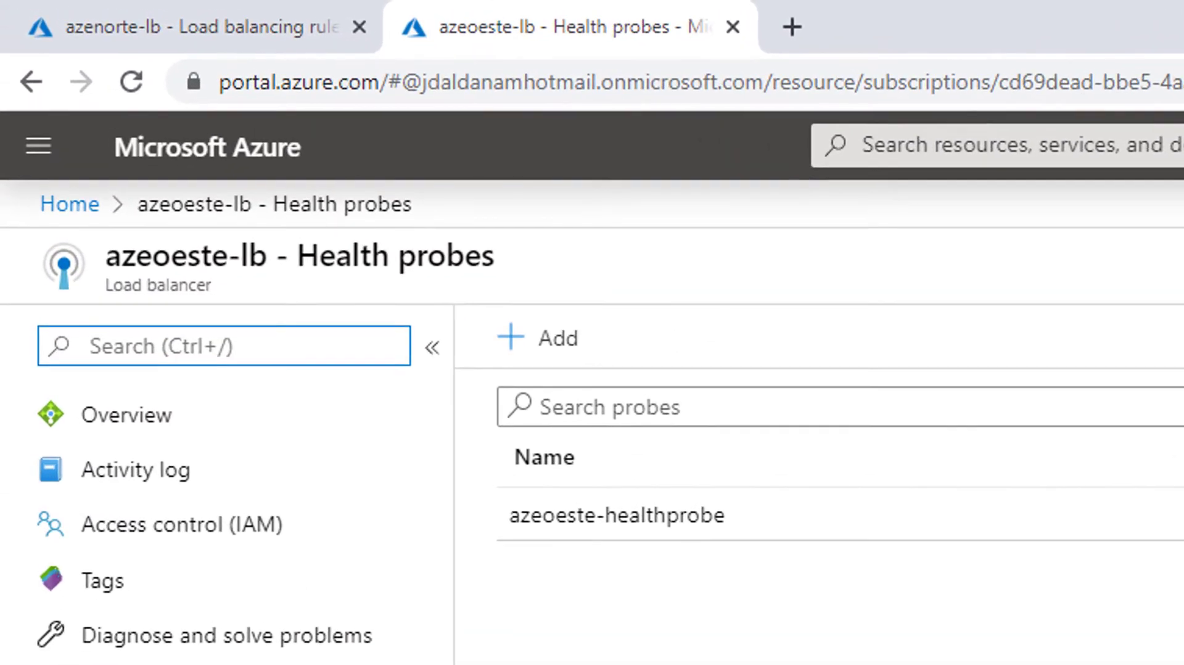
click(241, 343)
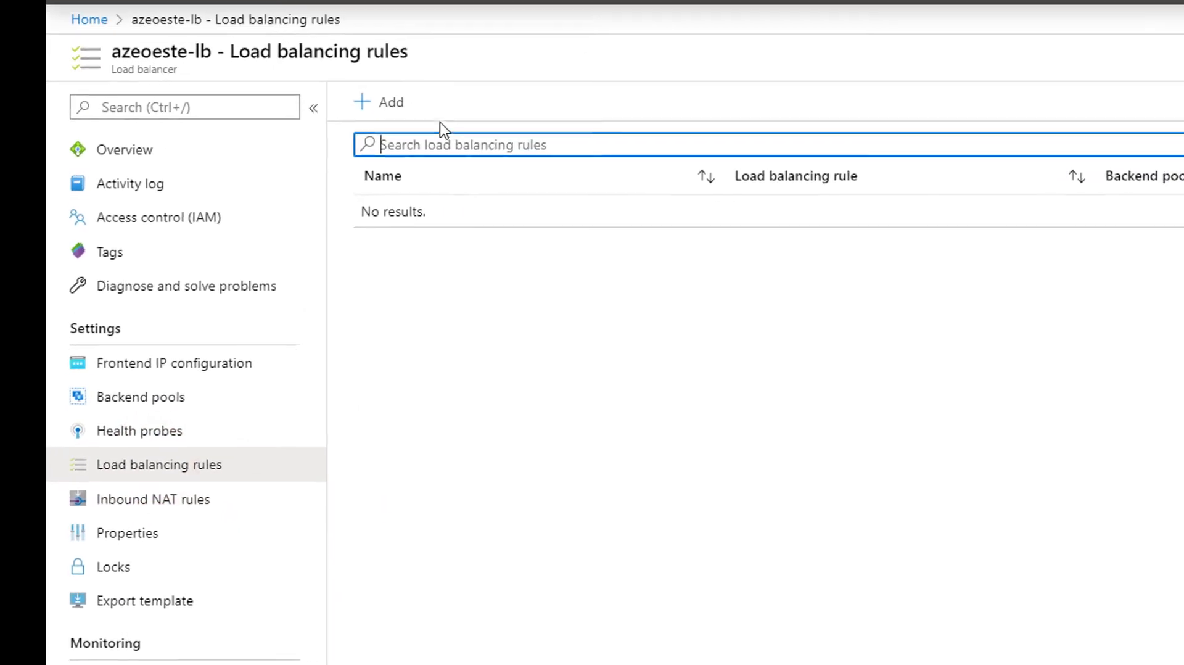
click(393, 107)
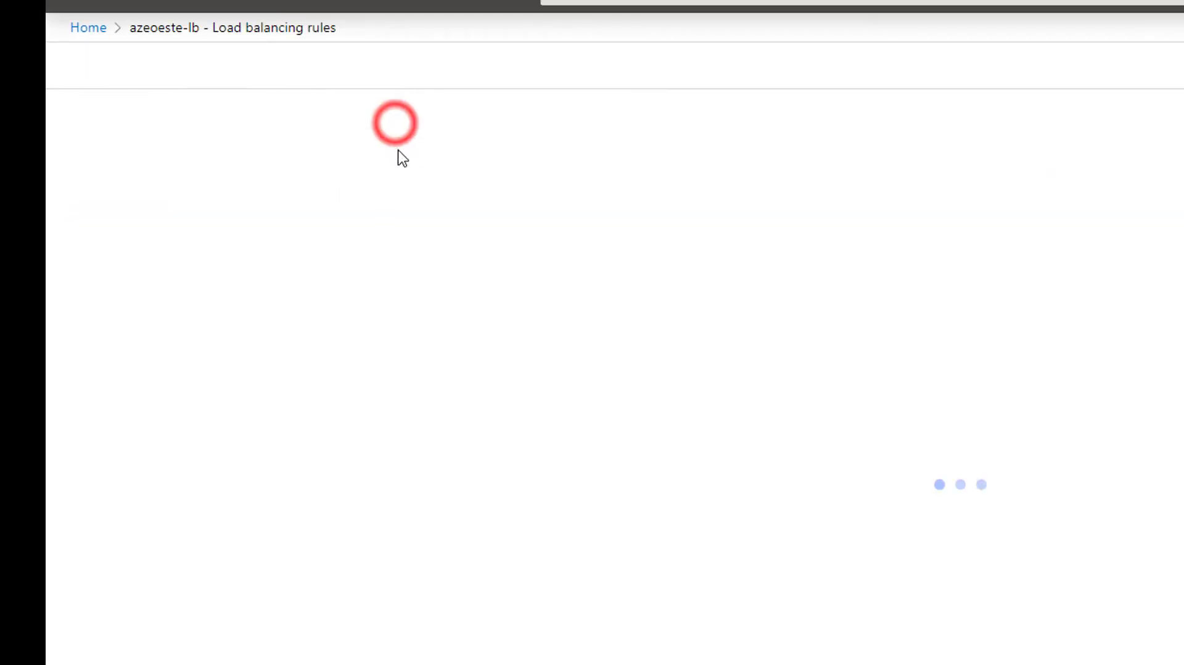
click(159, 130)
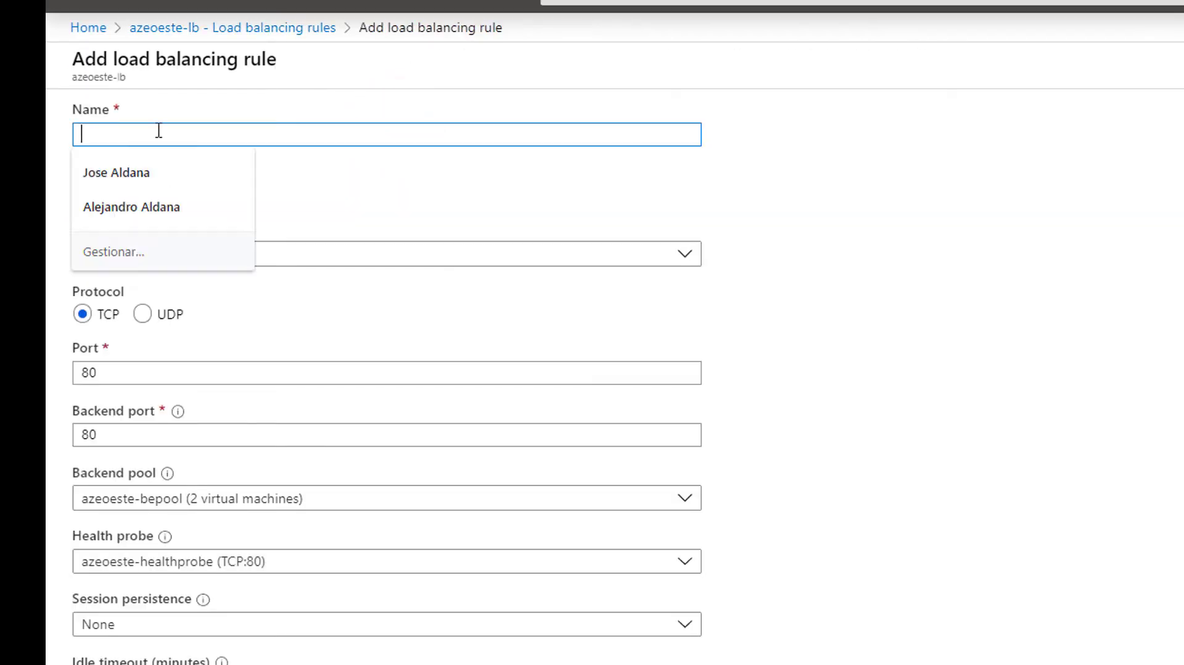
text(azeoeste-lbrule01)
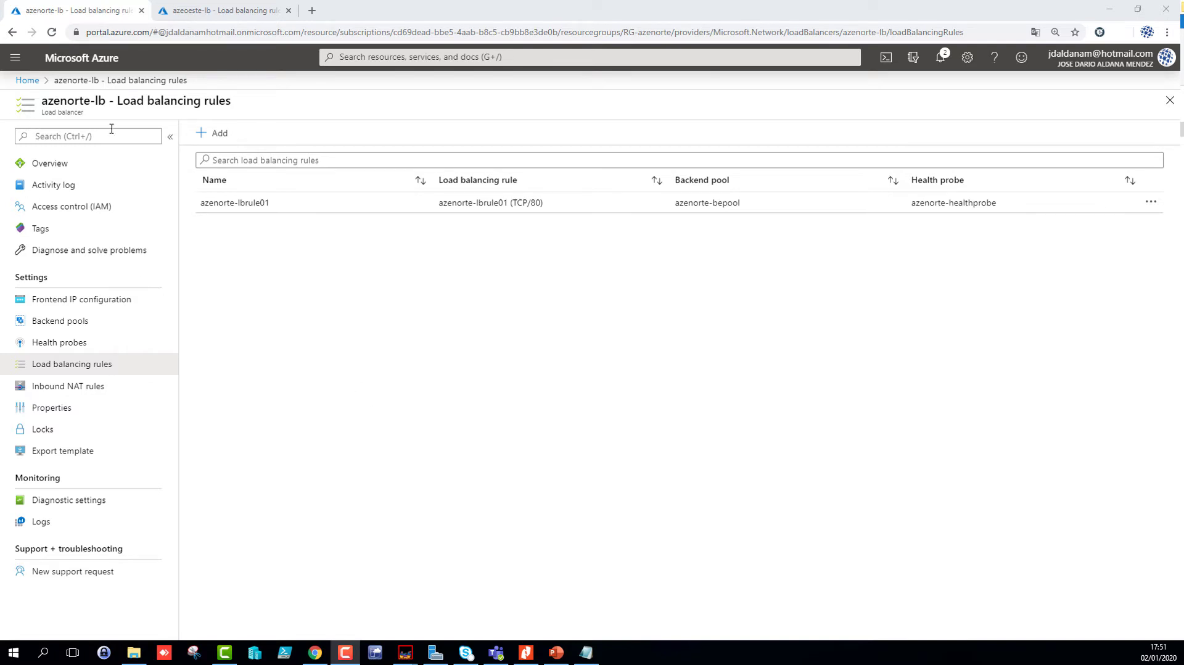
Open the RG-azenorte resource group and check the public IP addresses of azenortew-vm0 and azenorte-lb
click(28, 80)
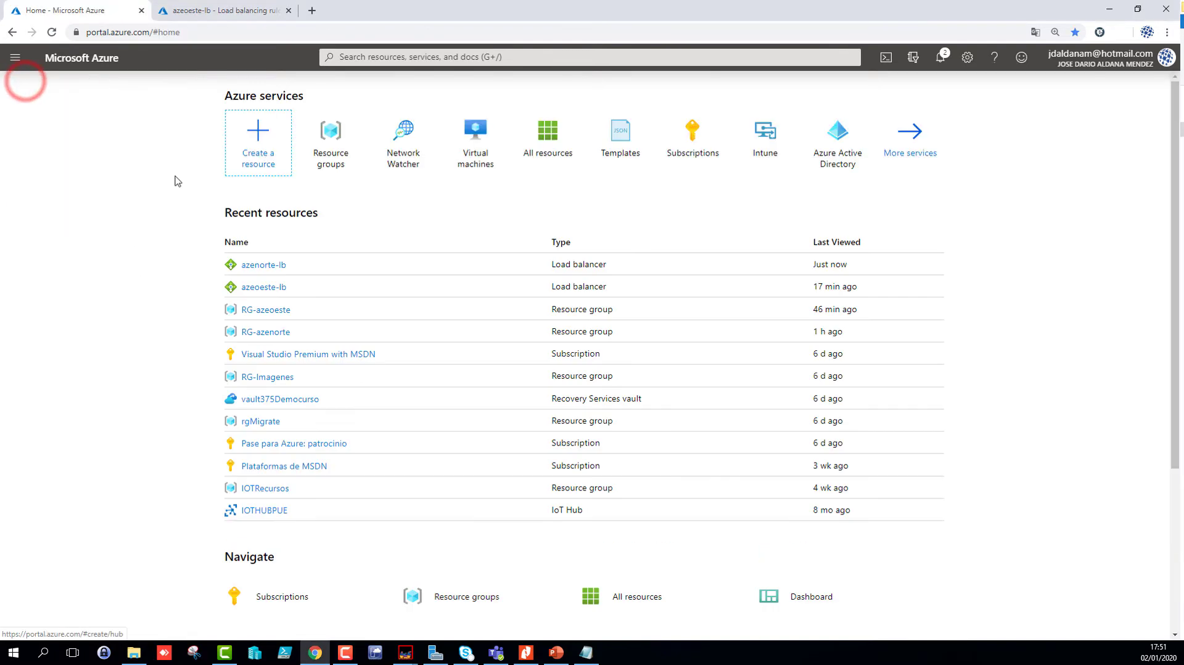
click(347, 154)
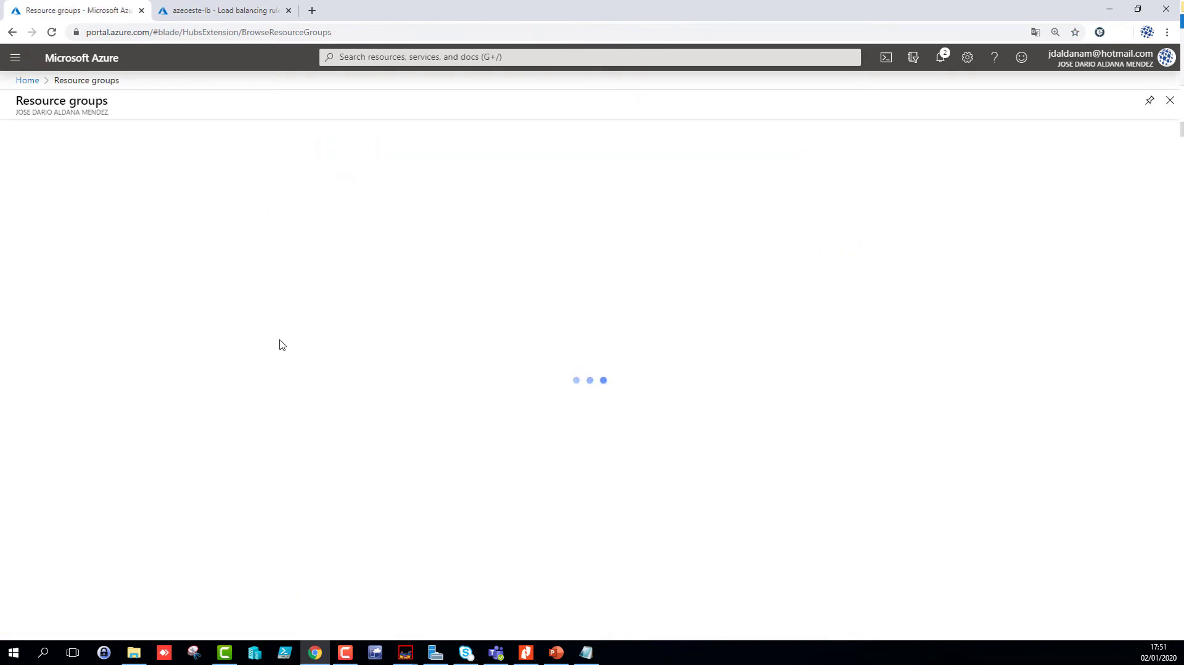
click(83, 287)
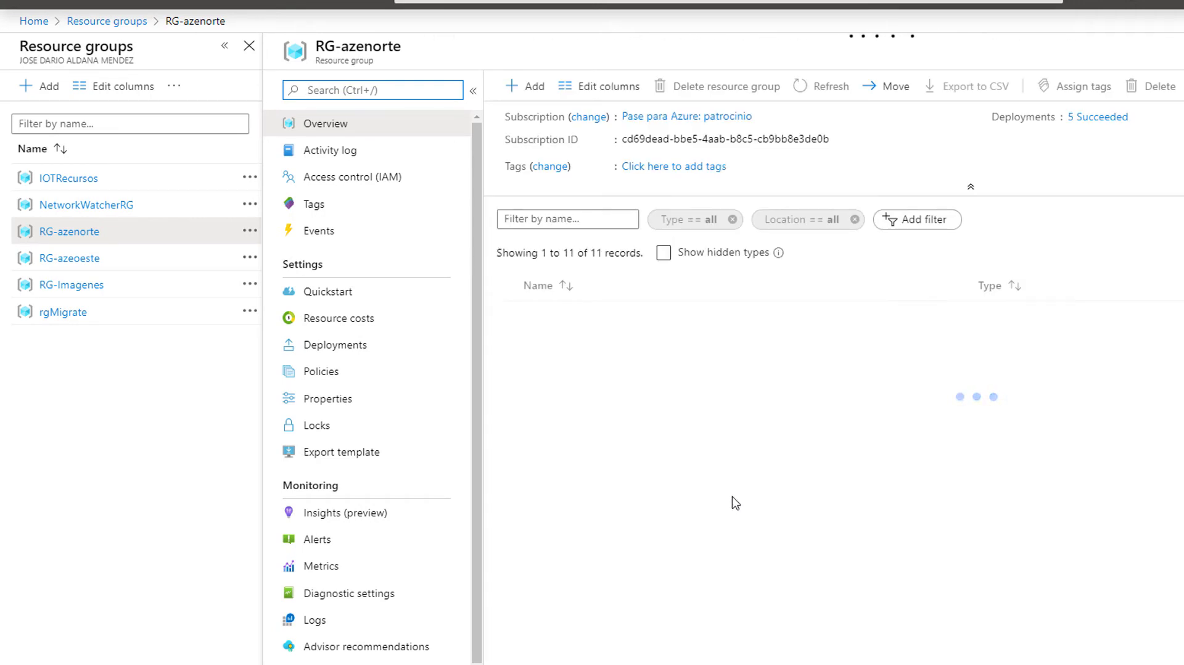
click(587, 503)
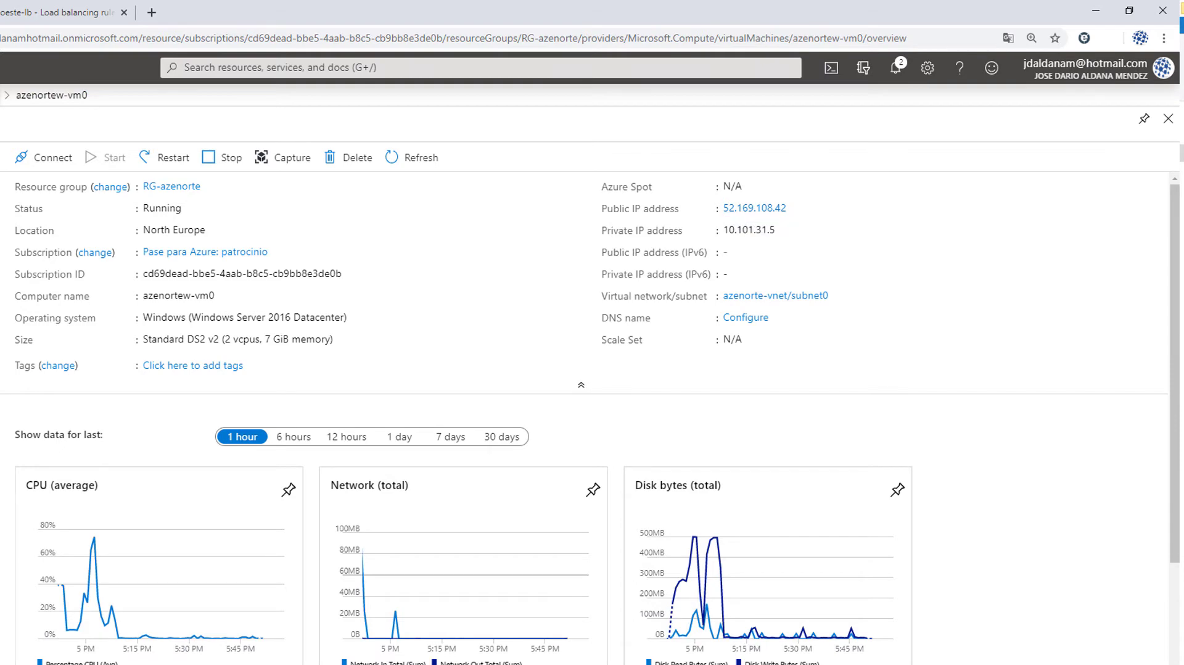
key(alt+Left)
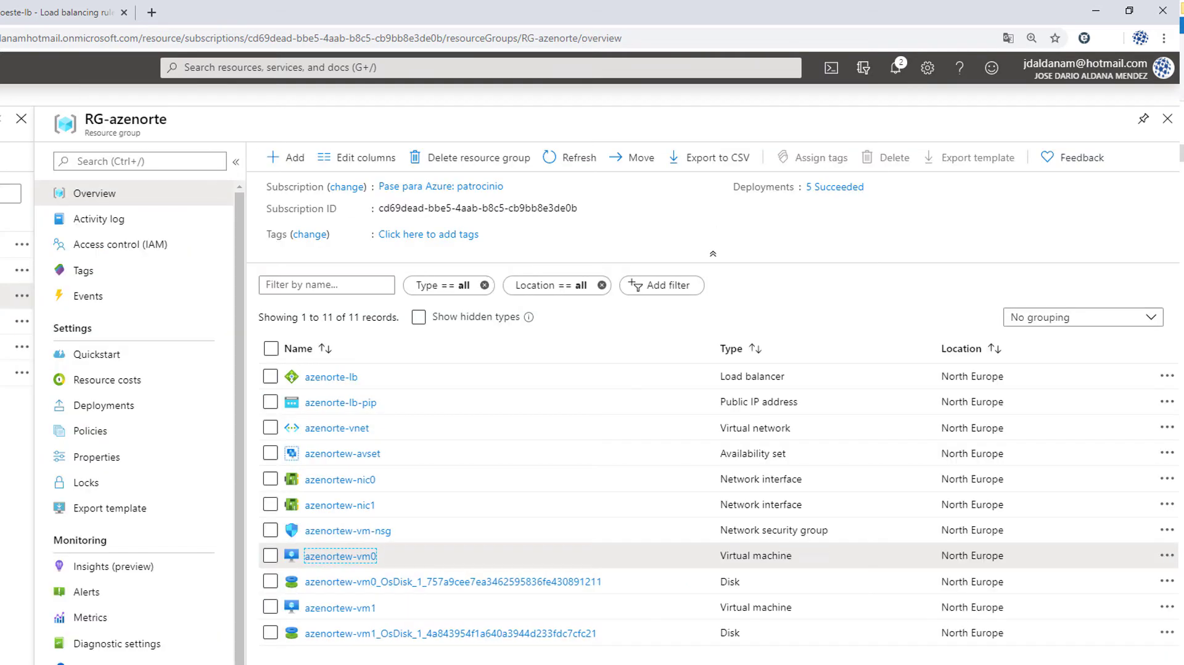
click(341, 384)
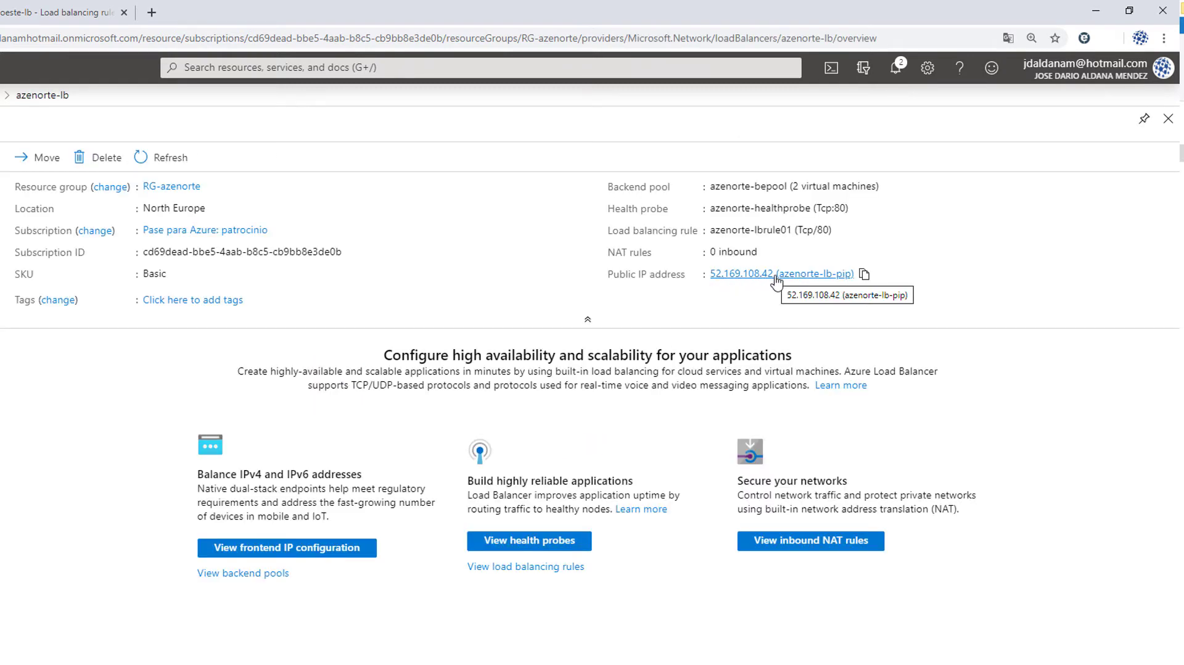
key(alt+Left)
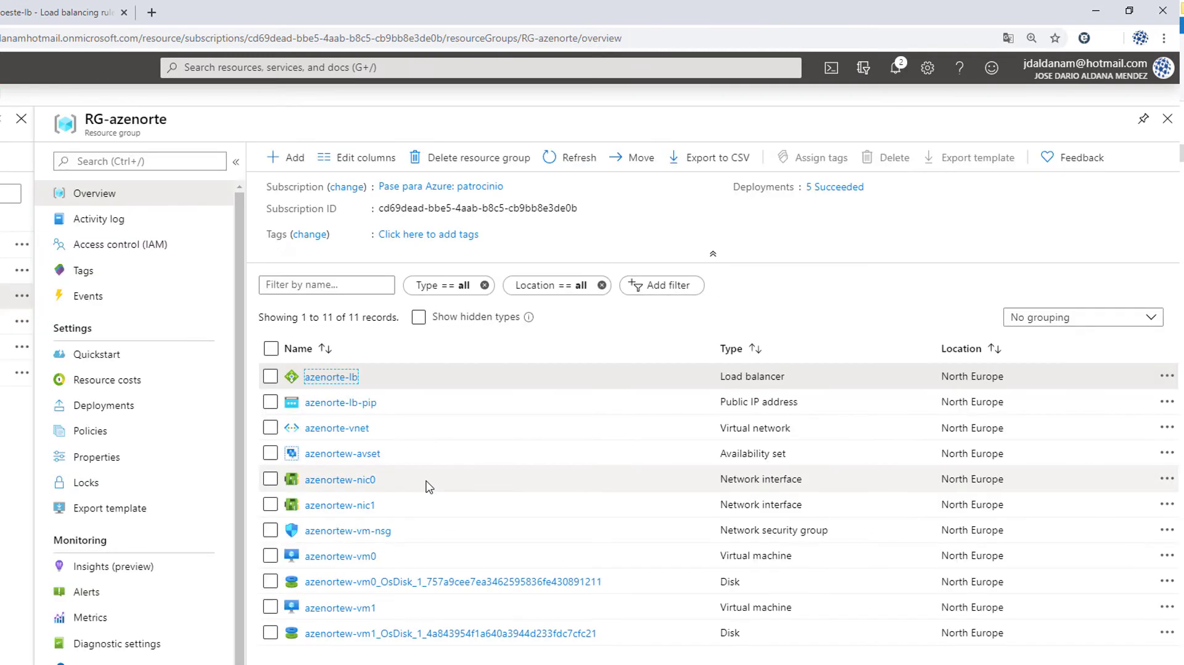
Check the overview and RDP connection options of azenortew-vm1, and return to the RG-azenorte resource group
click(332, 610)
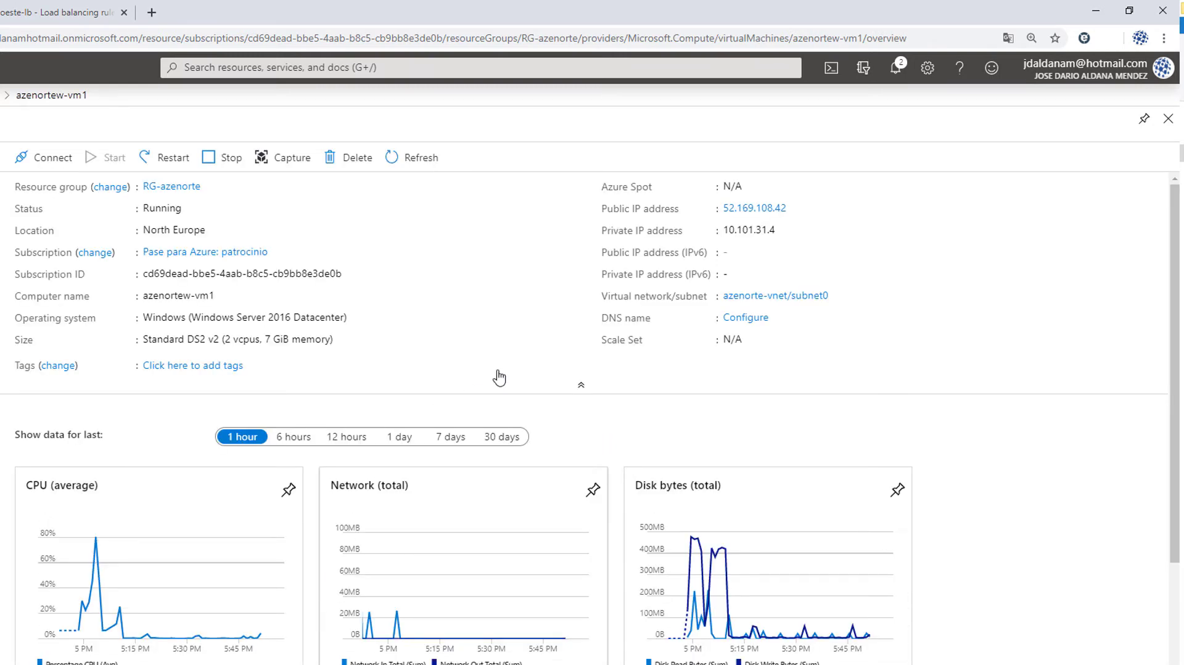
click(37, 163)
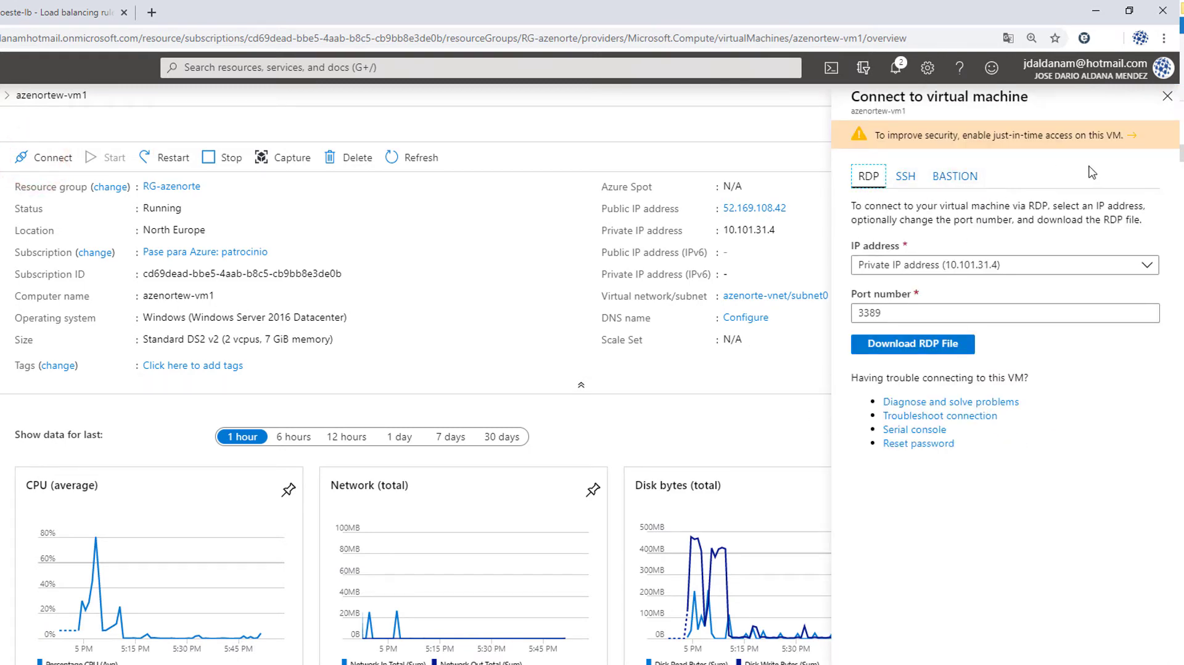
click(1168, 95)
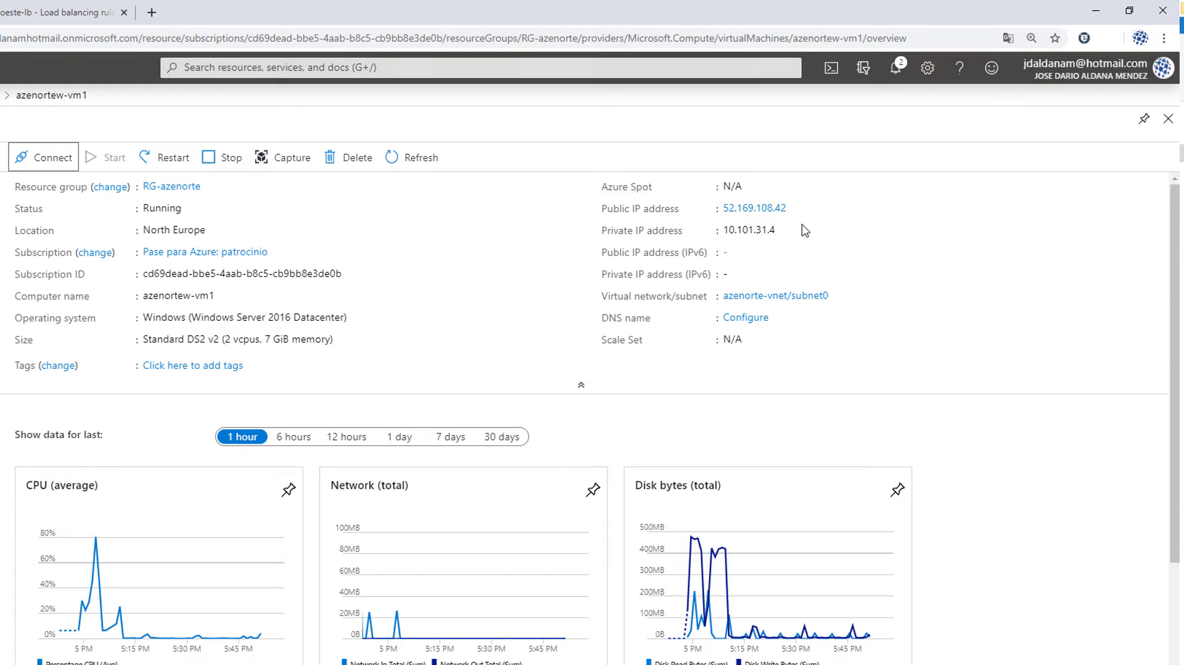
click(154, 80)
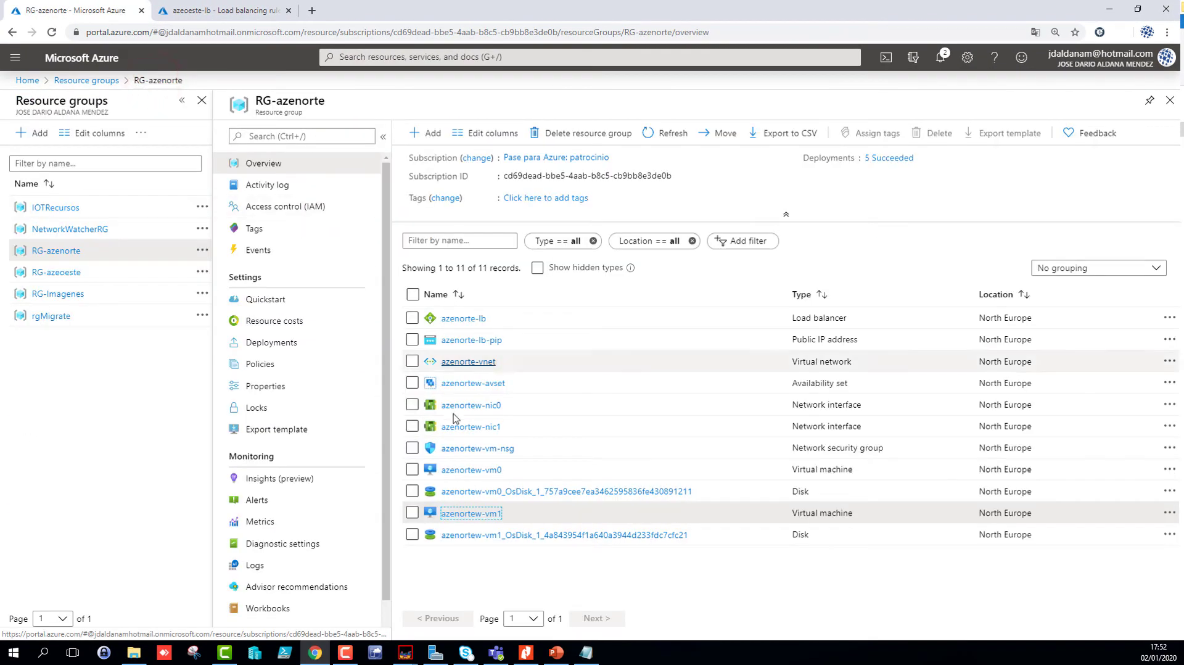
Start an inbound NAT rule on azenorte-lb and name it azenorte-vm0-RDP
click(477, 318)
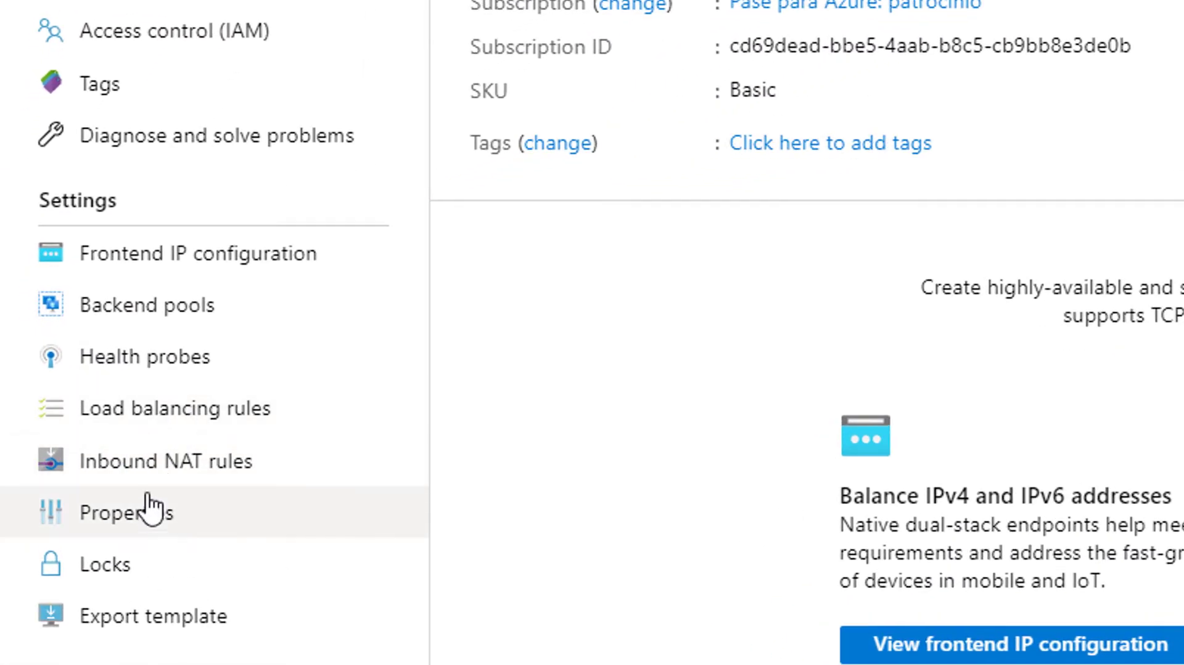
click(180, 464)
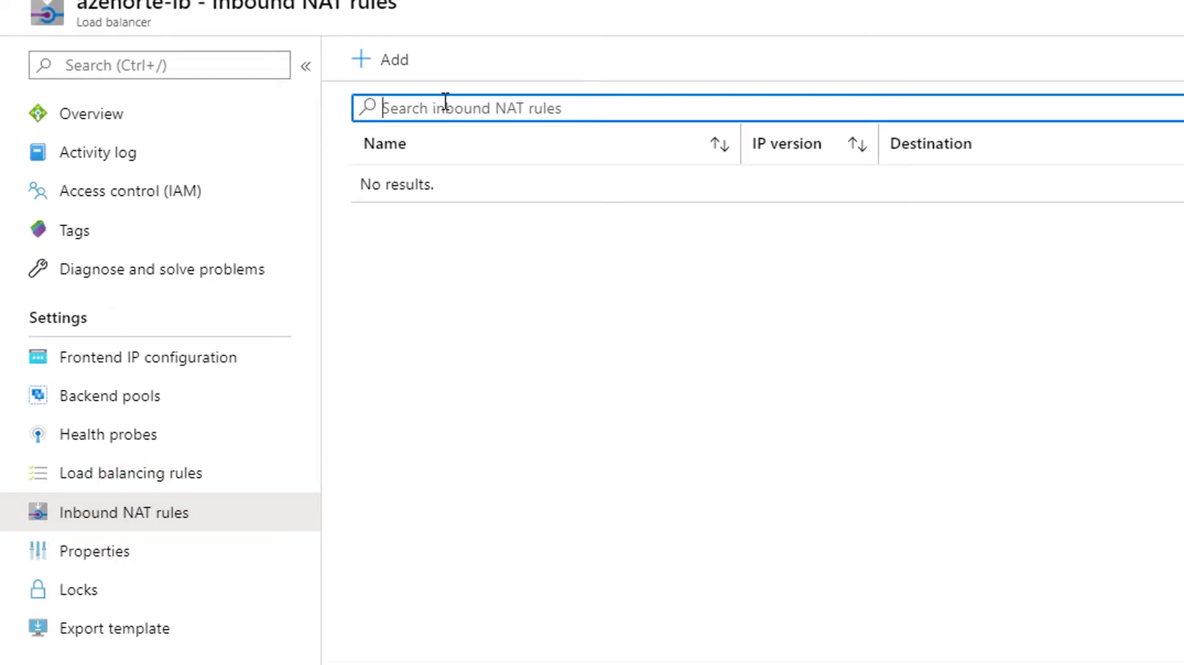
click(391, 59)
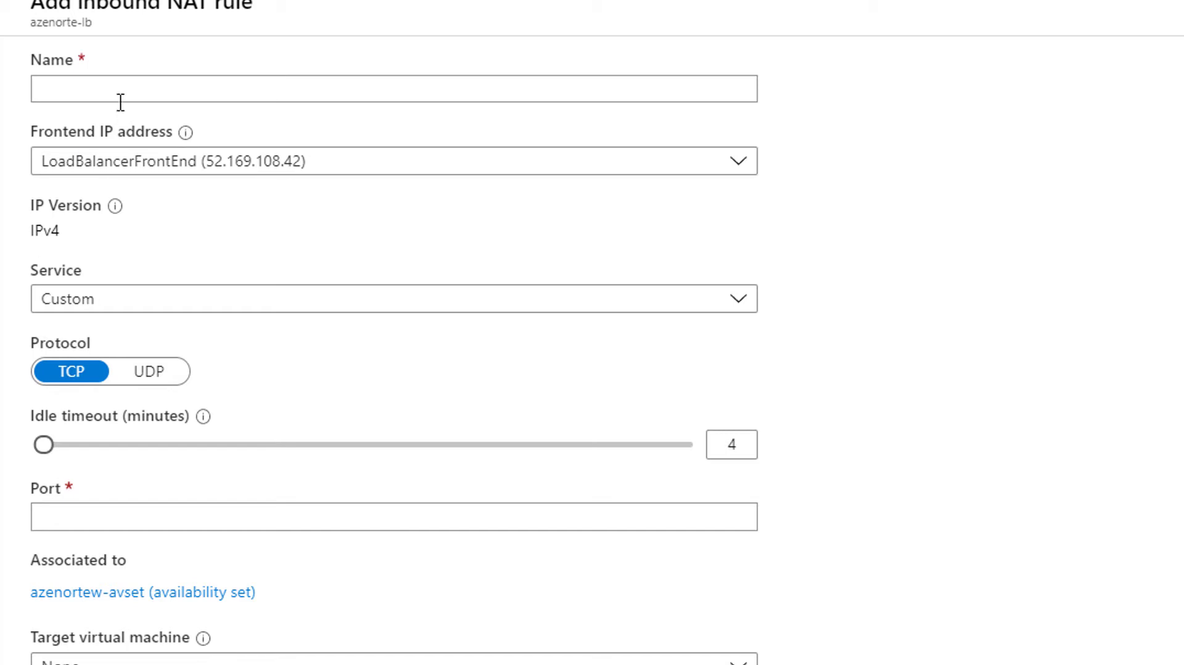
right_click(79, 87)
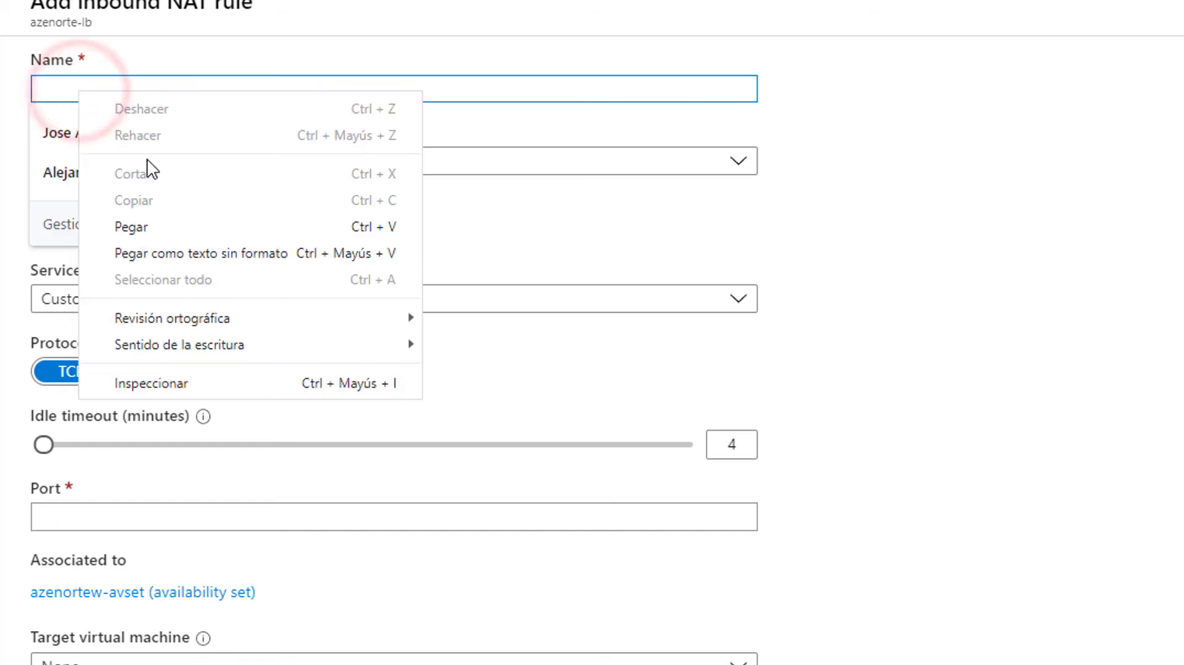
click(149, 228)
triple_click(343, 86)
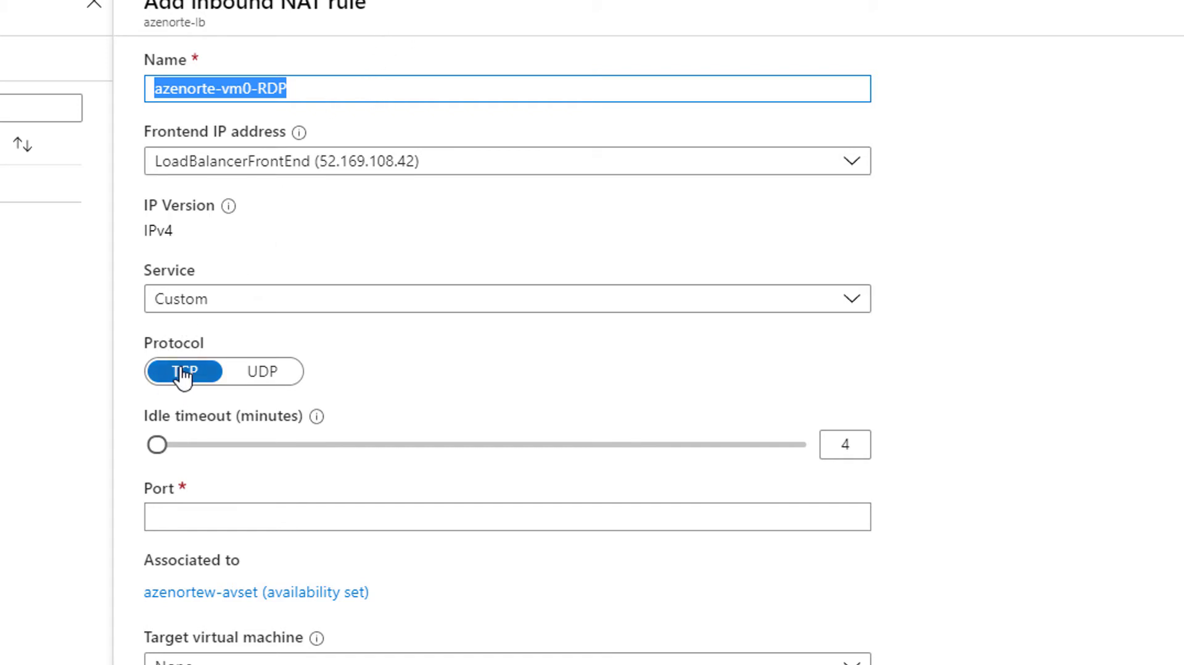
Try port 80 for the NAT rule, keep the service as Custom, and set the port to 33890
click(209, 512)
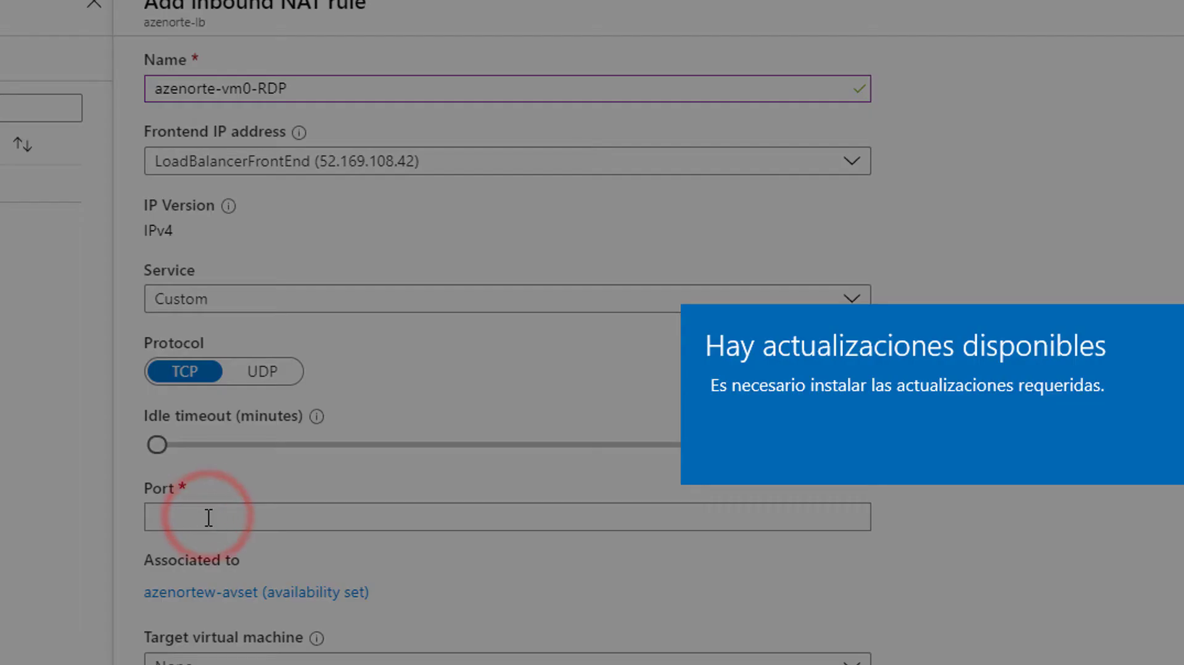
text(80)
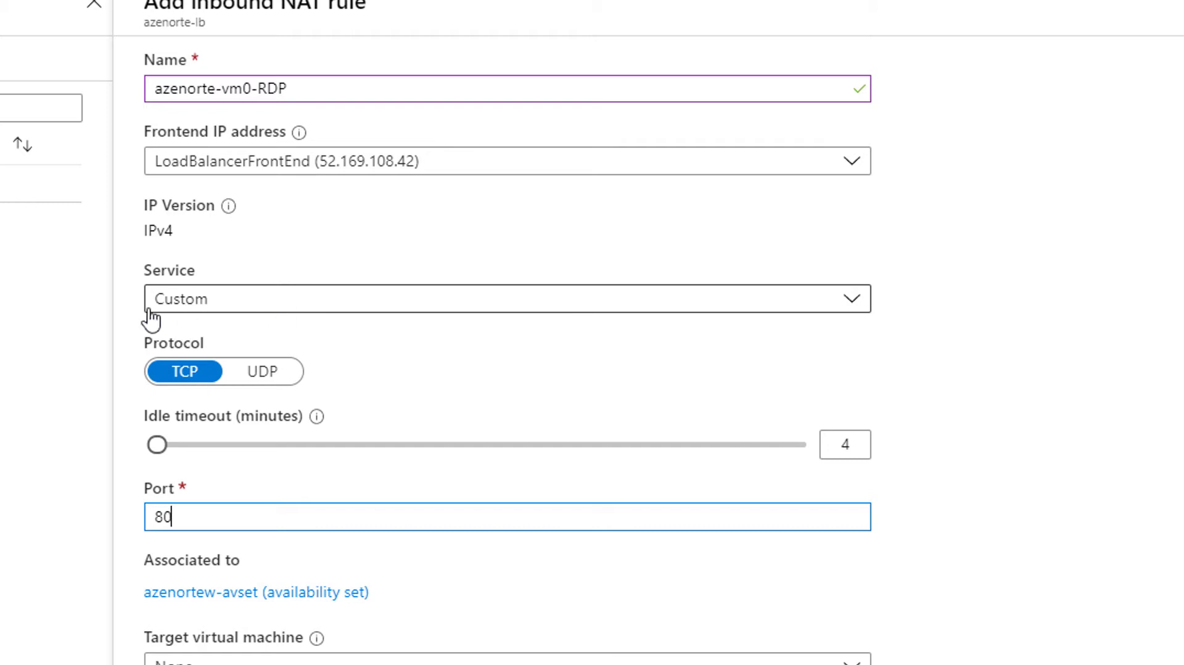
click(227, 319)
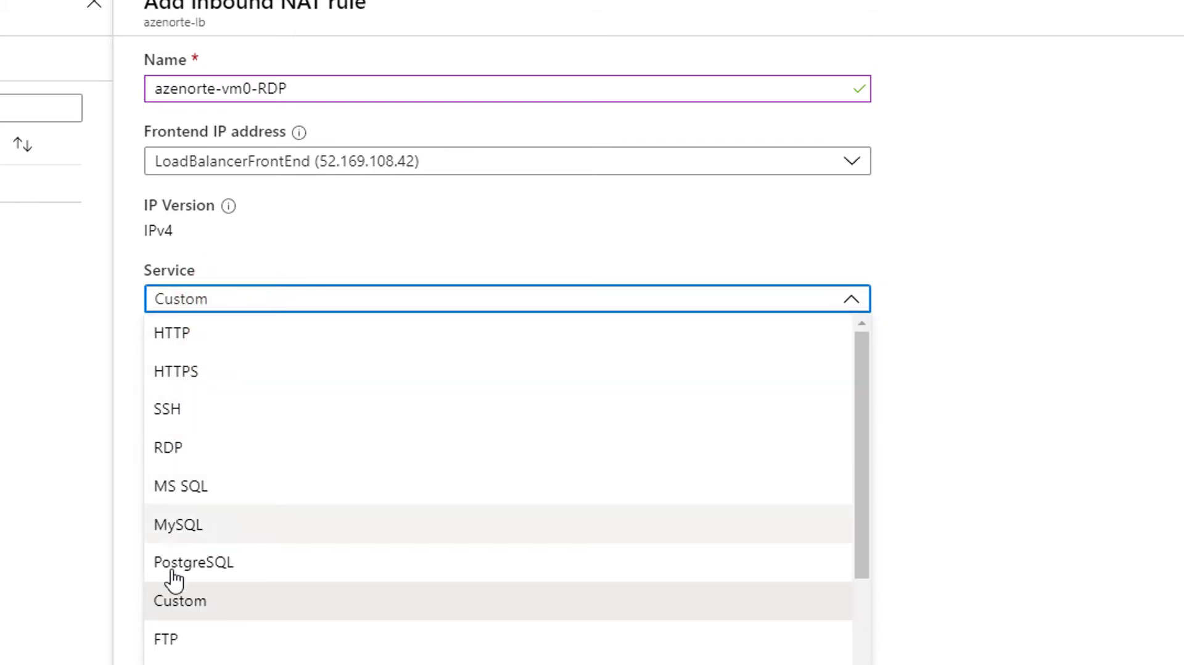
click(196, 607)
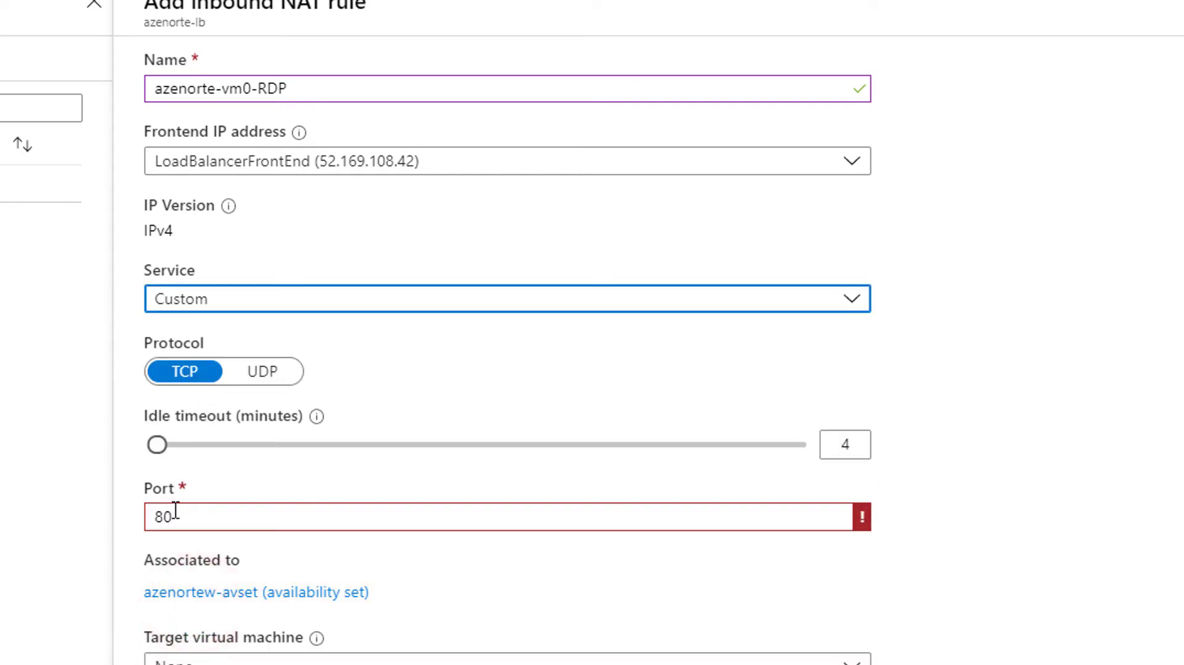
double_click(201, 518)
text(3)
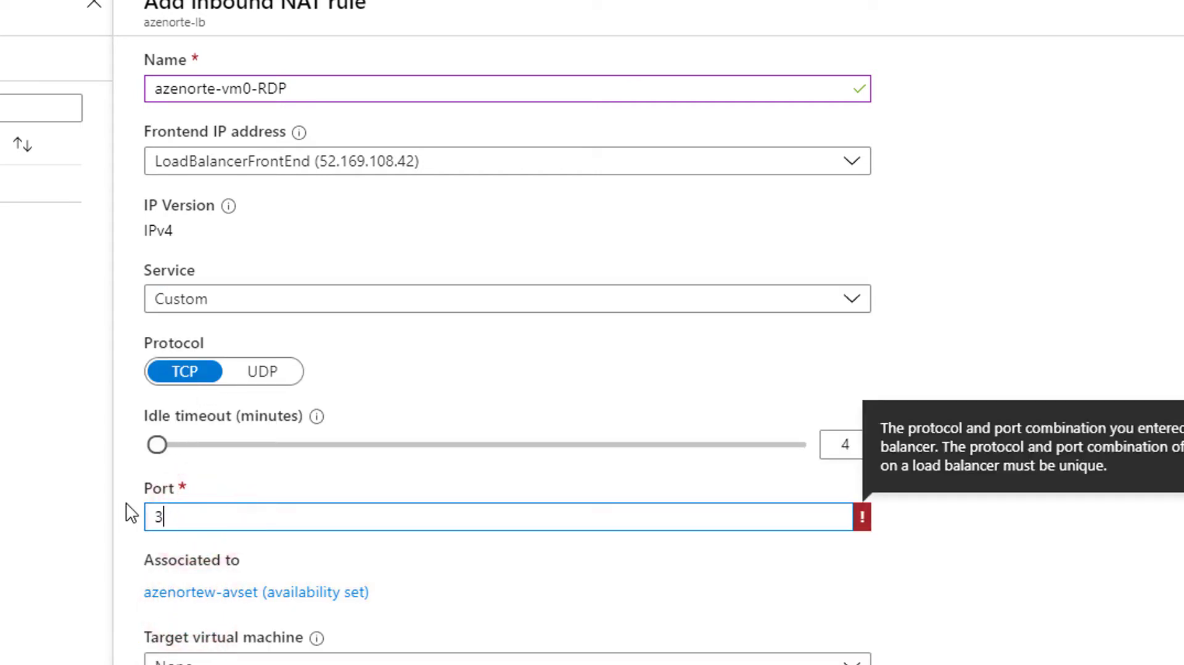
text(3890)
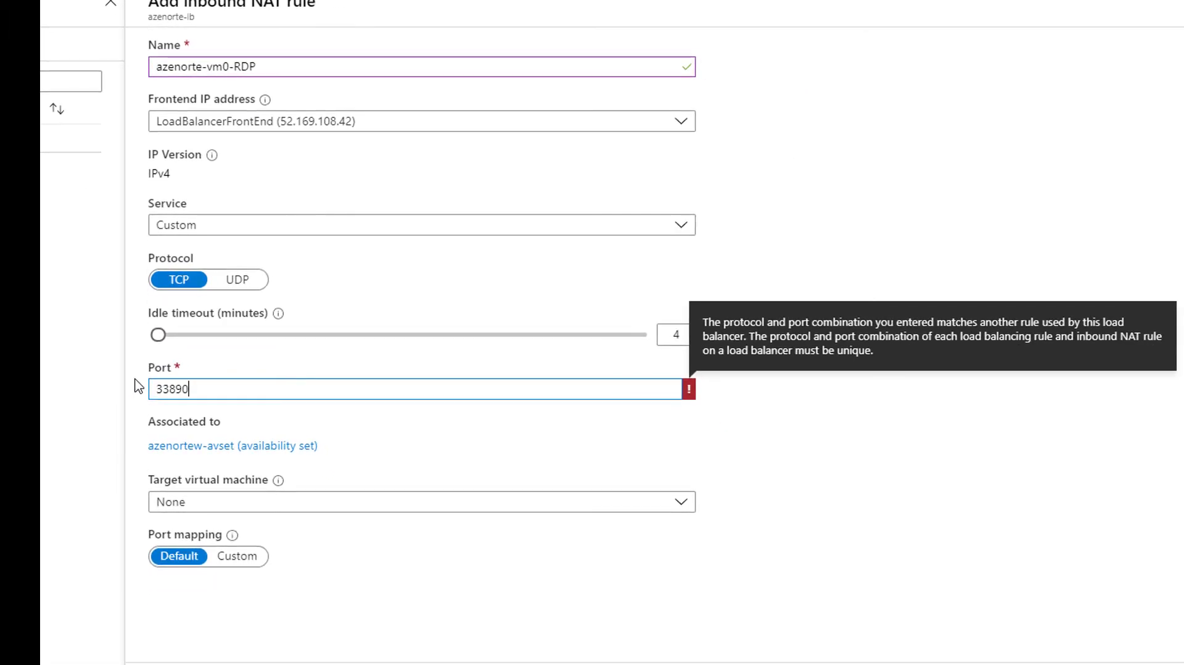
double_click(207, 391)
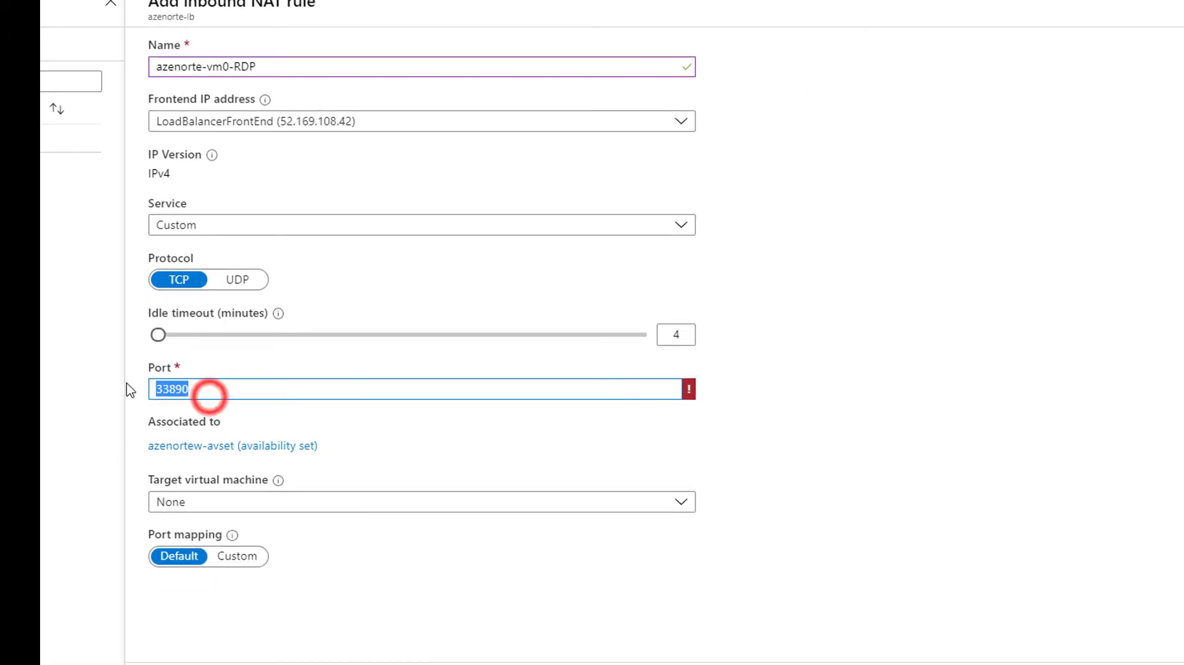
Target the NAT rule at virtual machine azenortew-vm0 with network IP configuration ipconfig1 (10.101.31.5)
click(284, 502)
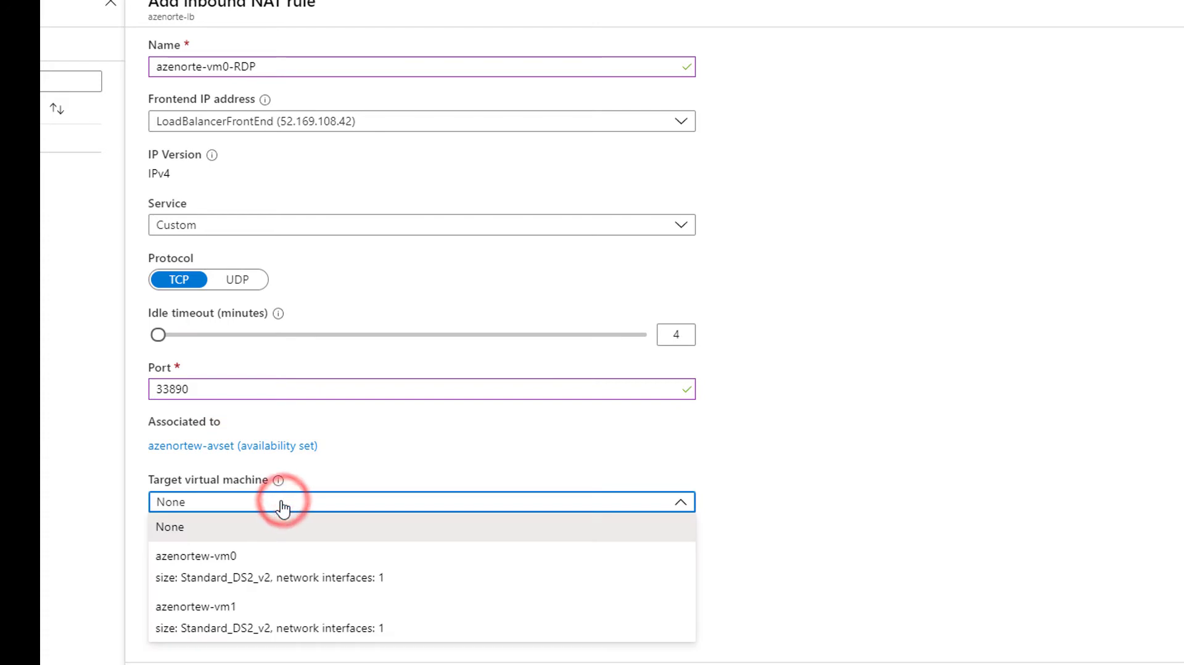
click(222, 572)
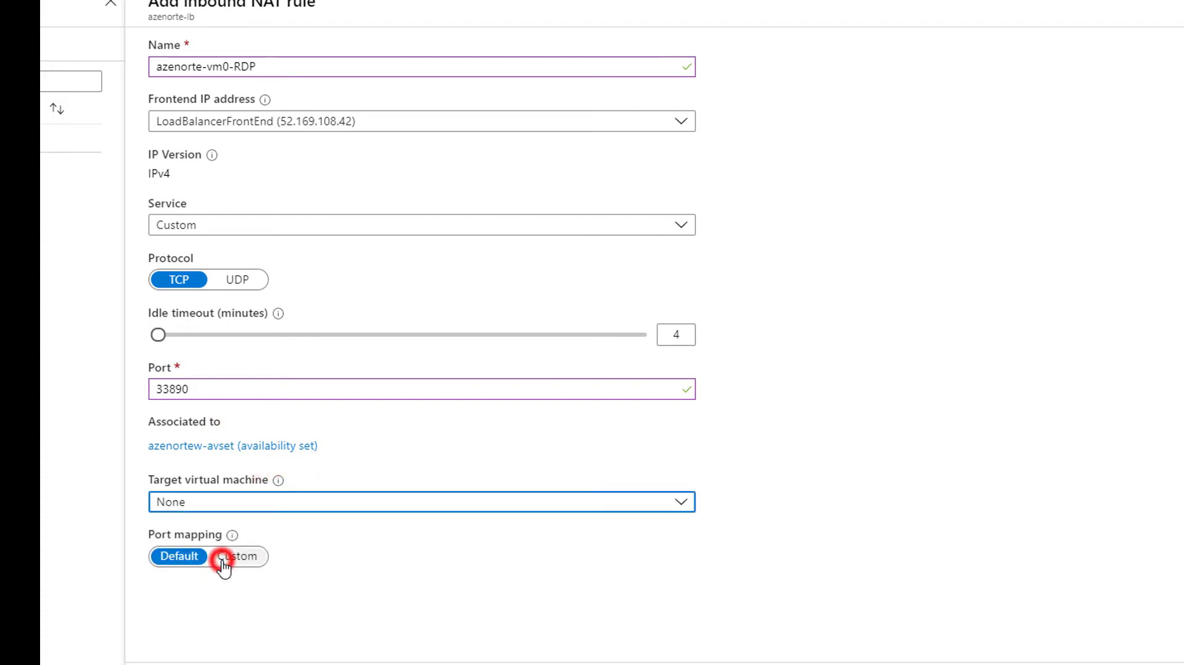
click(241, 442)
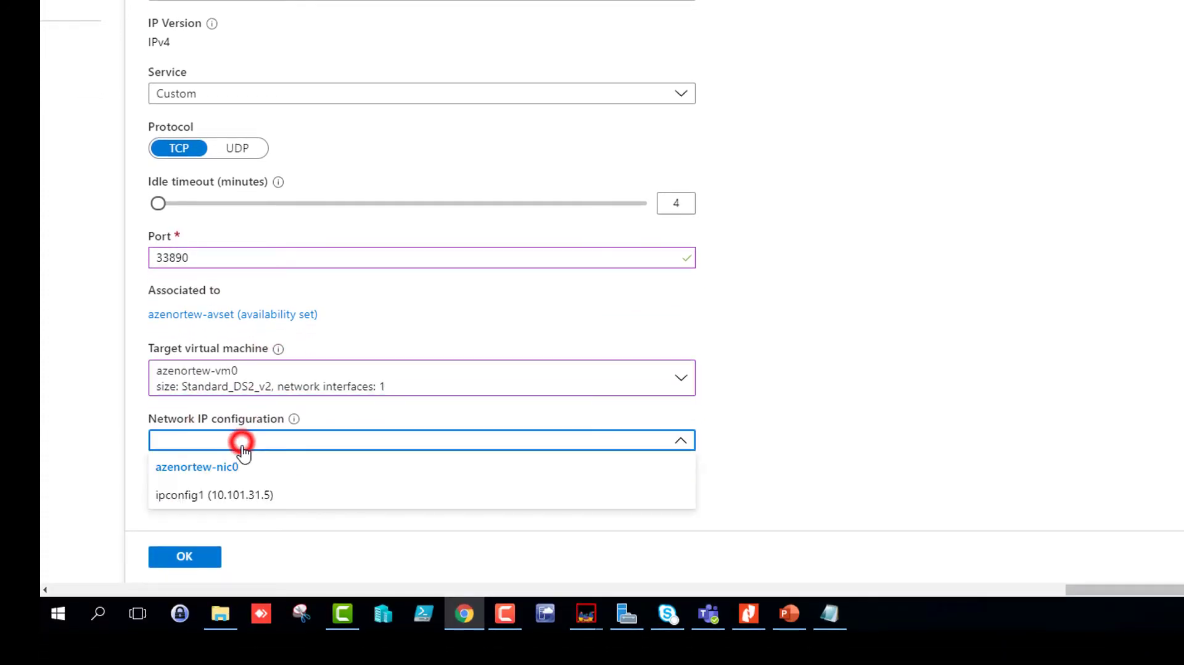
click(253, 496)
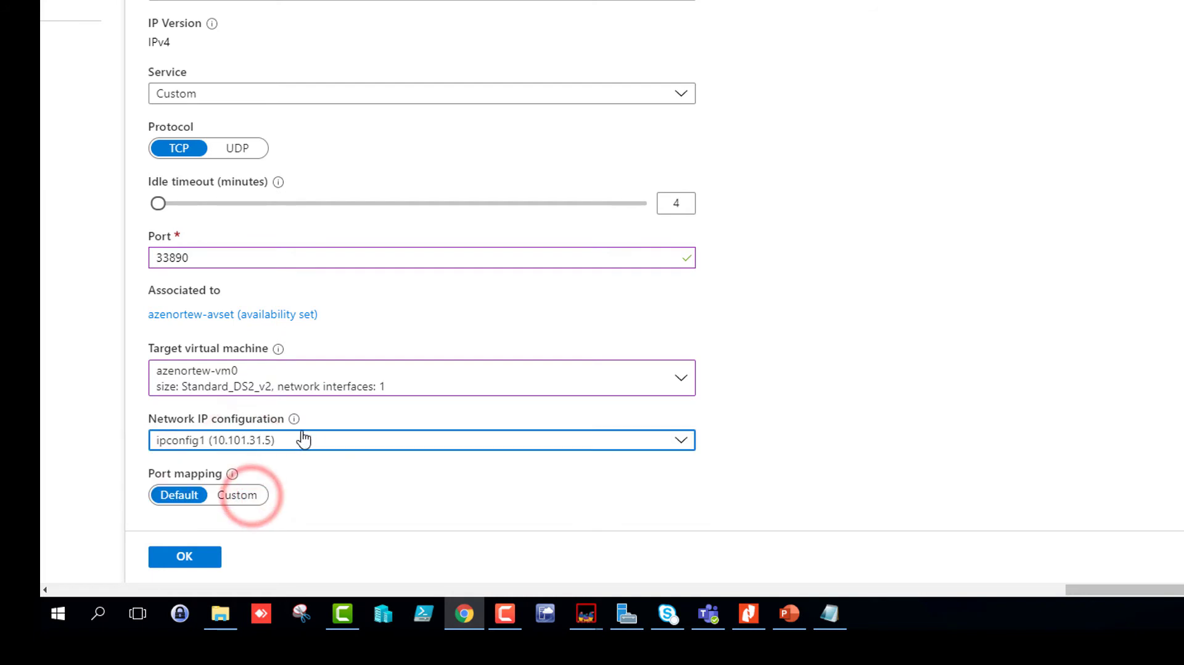
Use custom port mapping with target port 3389 and create the inbound NAT rule
click(230, 501)
scroll(216, 481, down, 2)
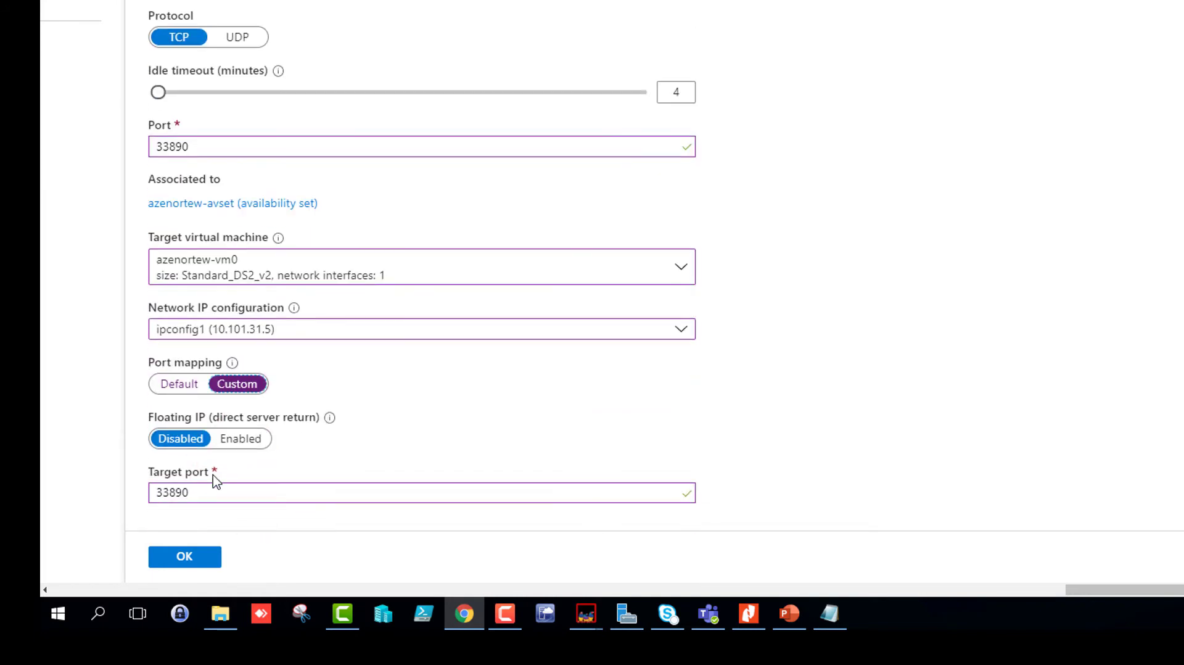
click(203, 493)
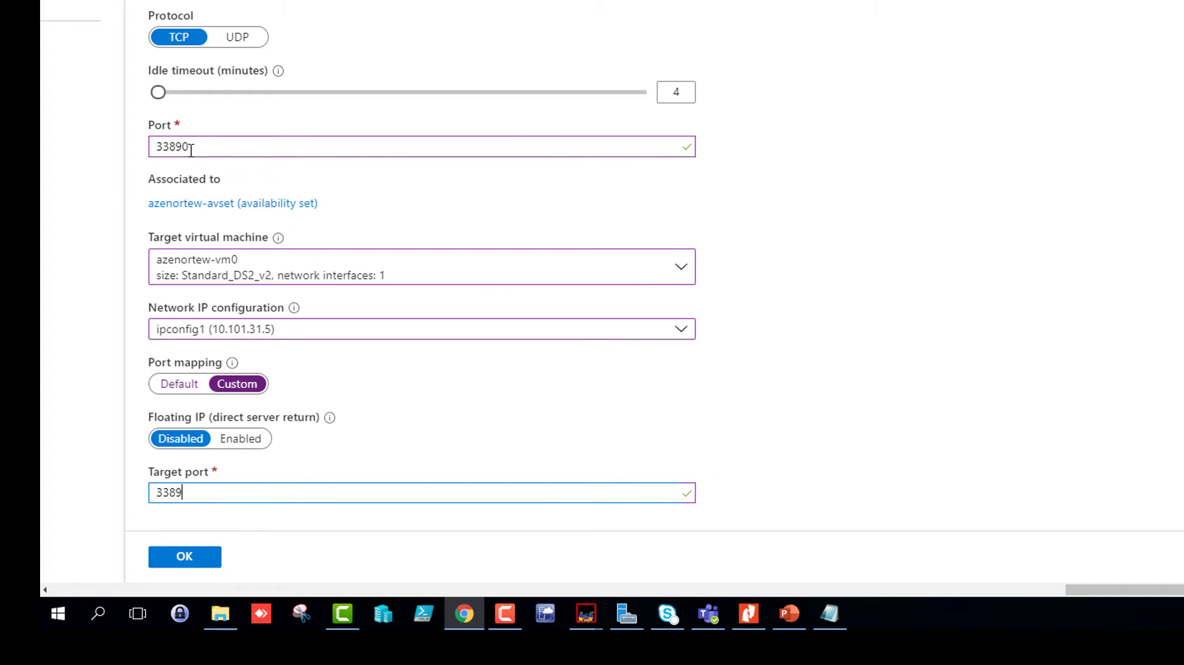
double_click(168, 145)
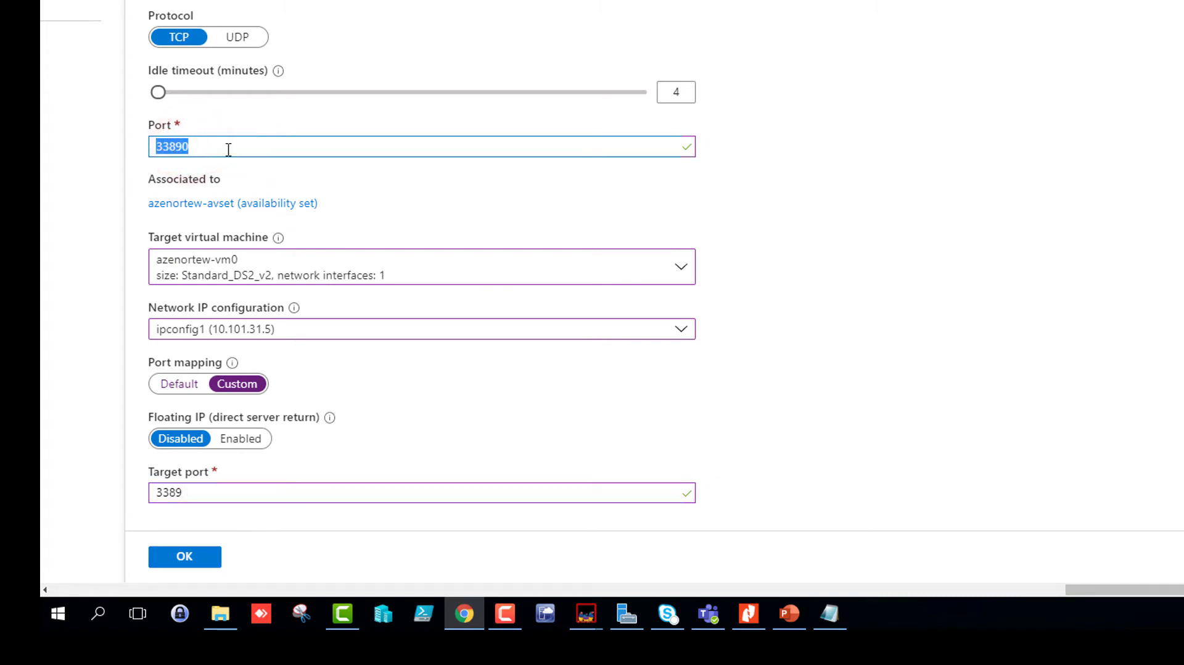
double_click(189, 492)
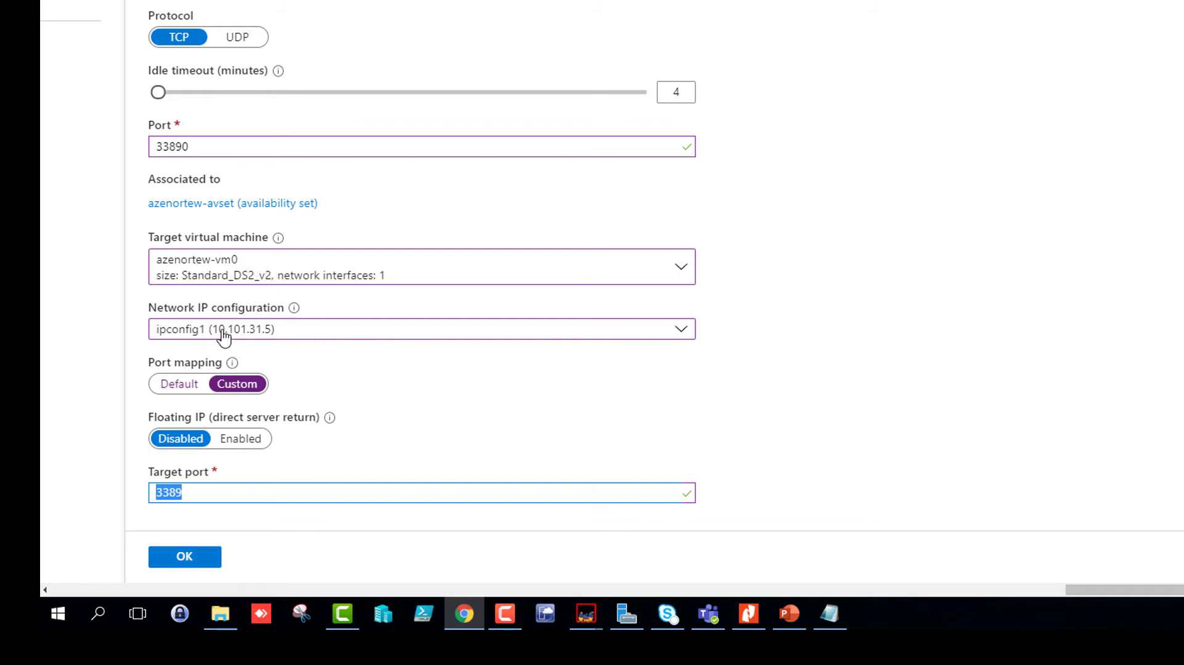
click(184, 558)
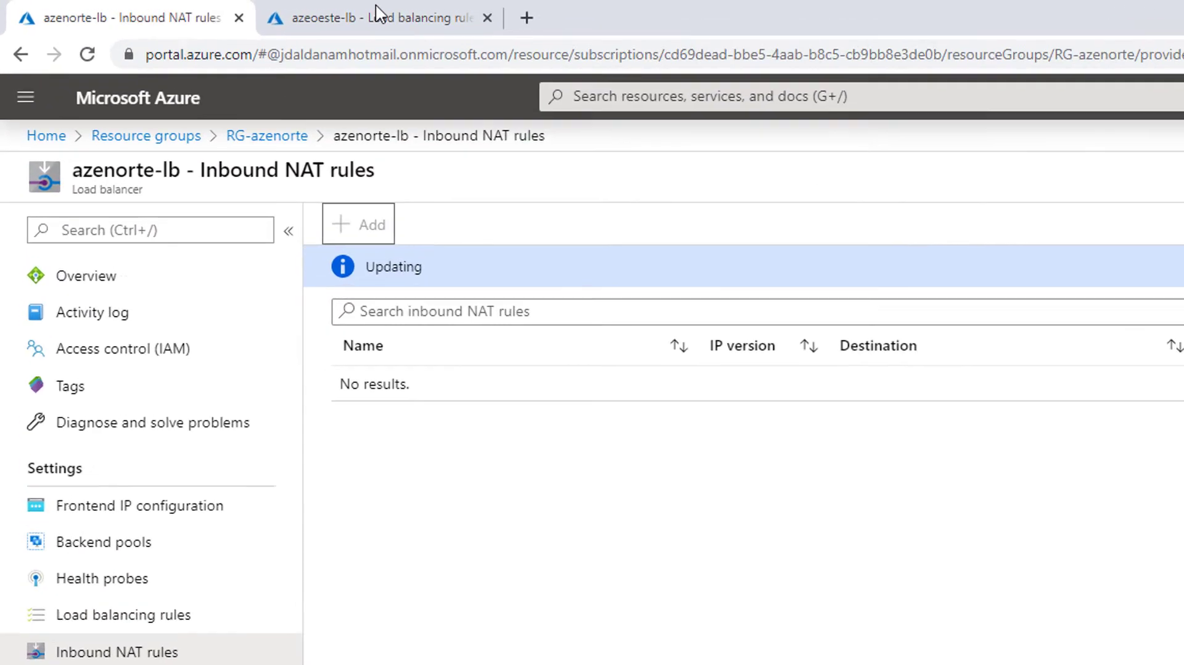
Start an inbound NAT rule on azeoeste-lb named azeoeste-vm0-RDP with port 33890
click(377, 13)
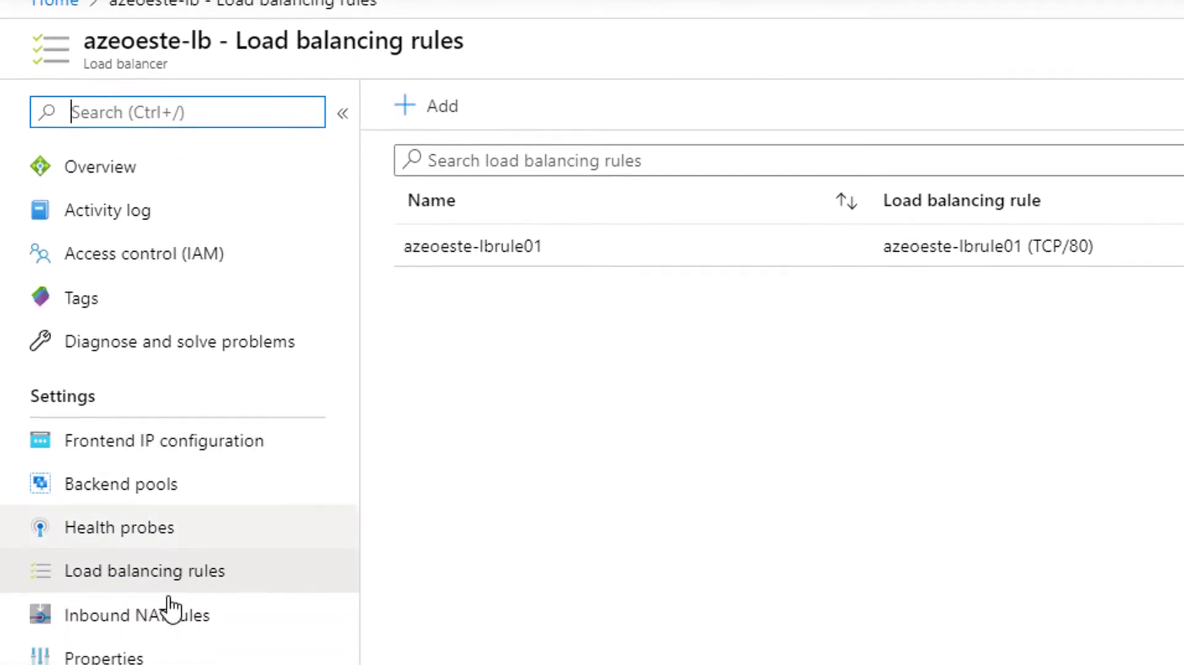
click(177, 593)
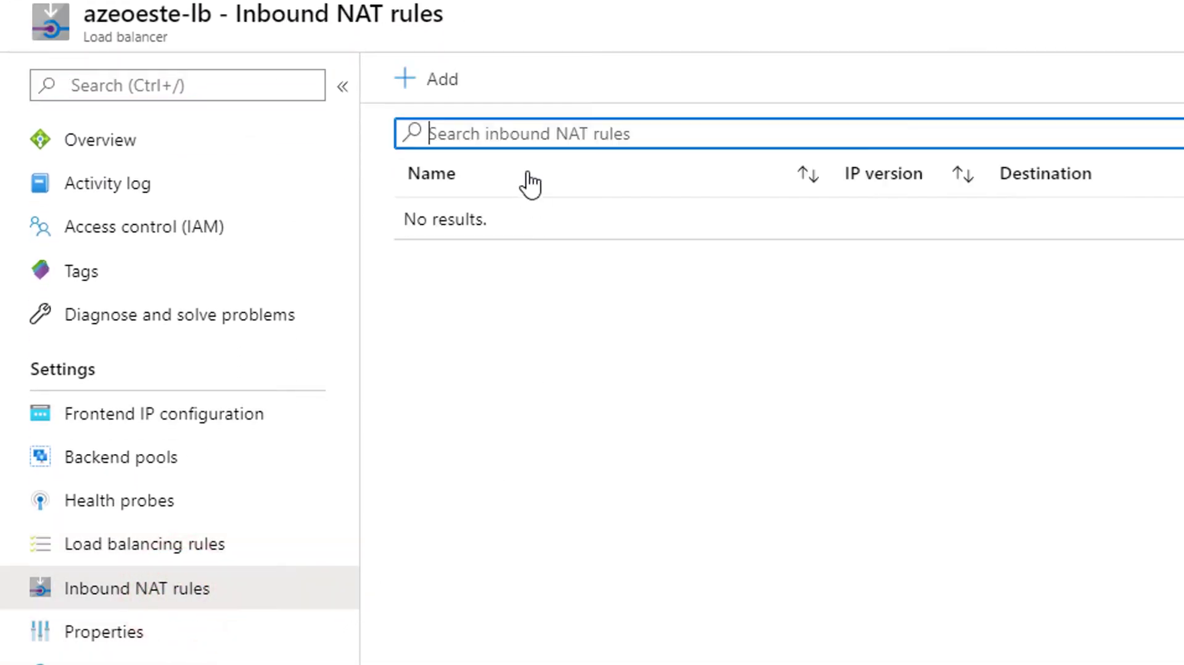
click(411, 79)
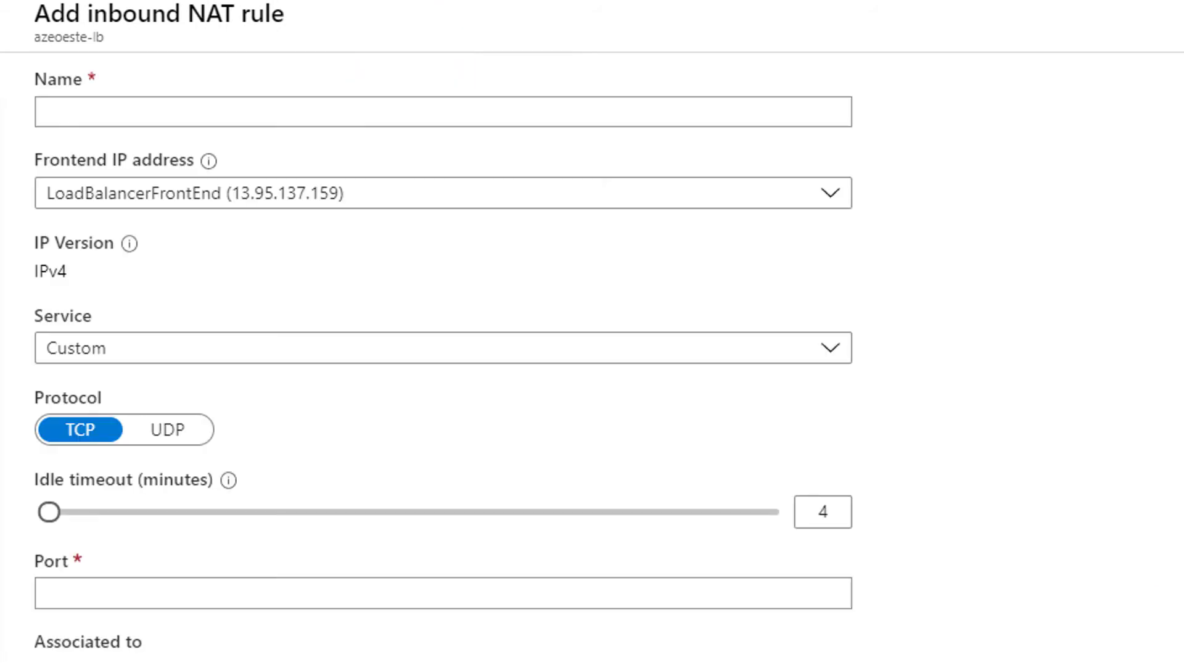
text(azeoeste-vm0-RDP)
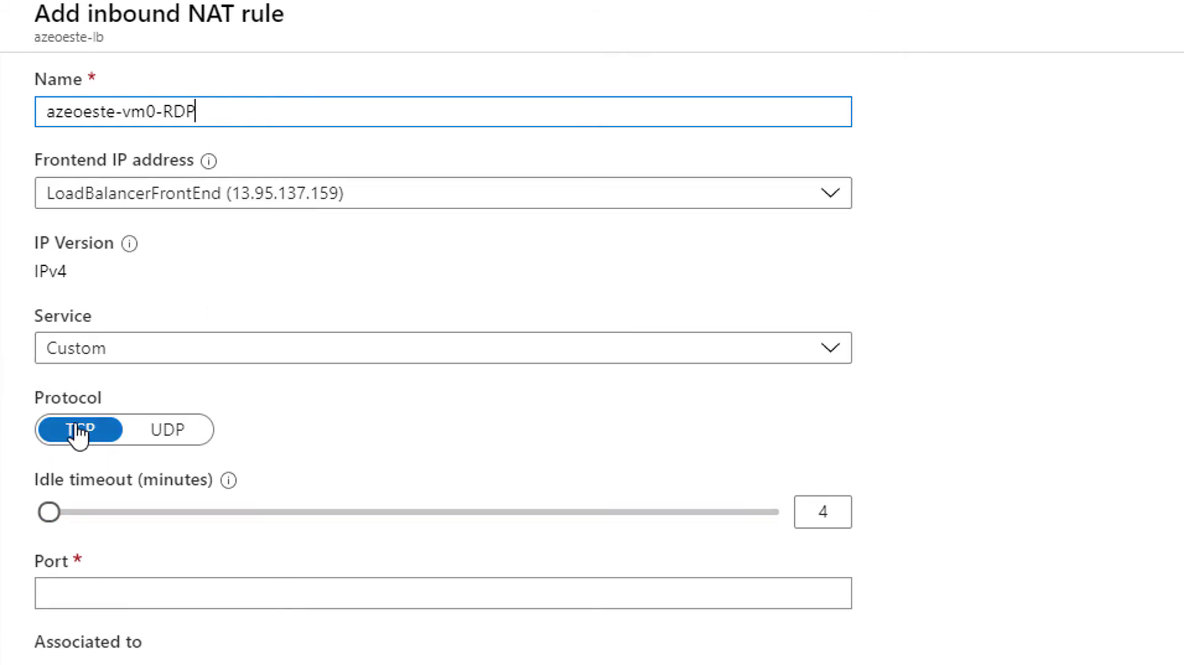
click(111, 602)
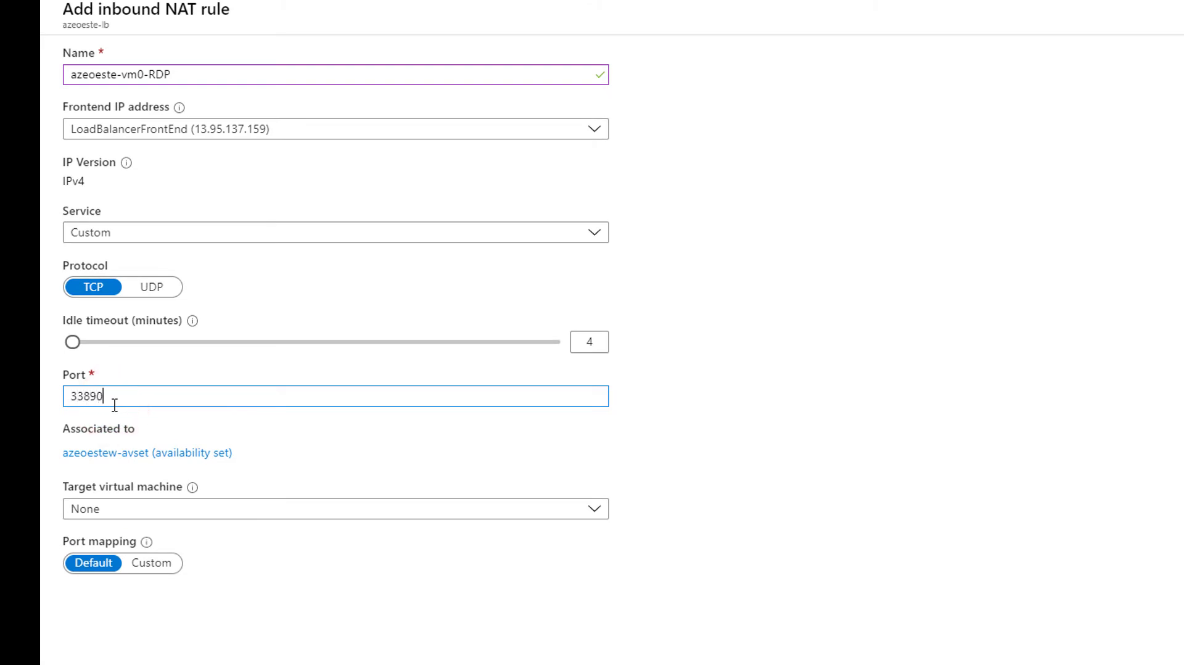
text(33890)
Target the azeoeste-vm0-RDP rule at virtual machine azeoestew-vm0 with network IP configuration ipconfig1 (10.101.32.4)
click(165, 511)
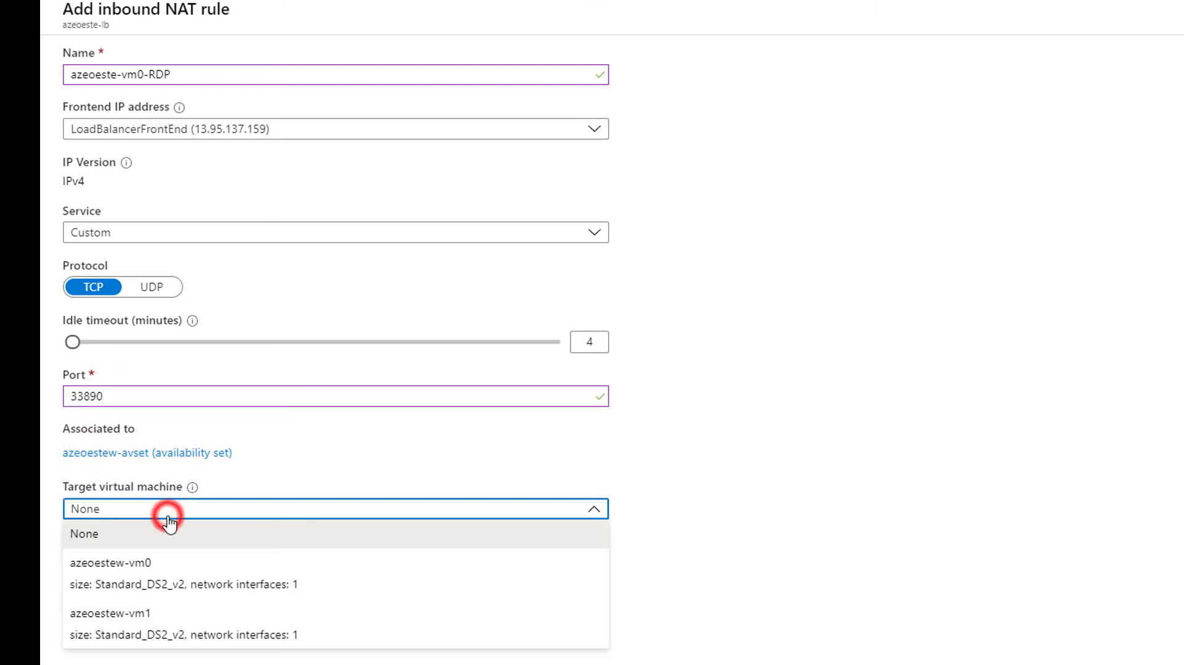
click(135, 576)
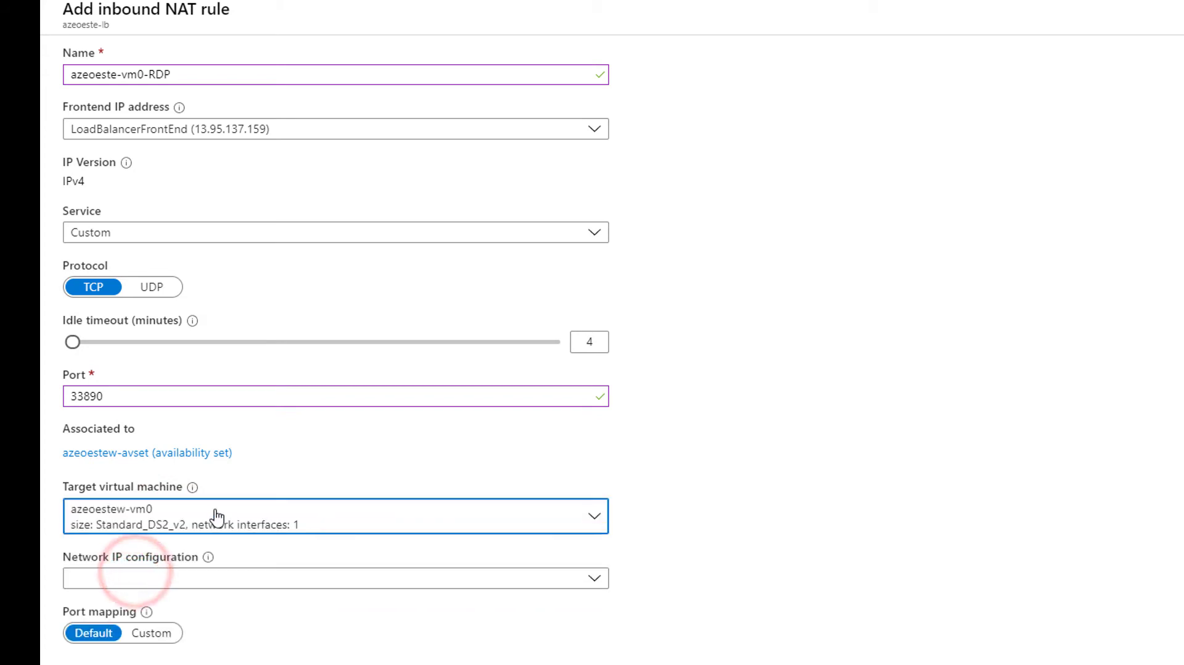
click(216, 583)
click(217, 585)
click(193, 585)
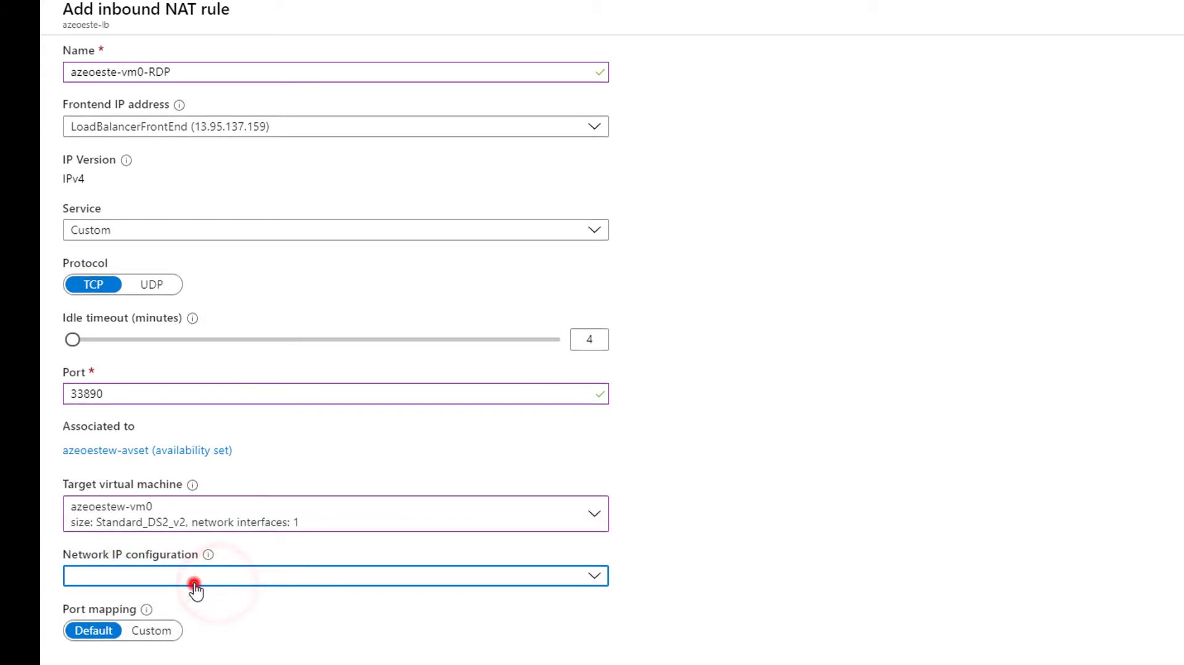
click(173, 629)
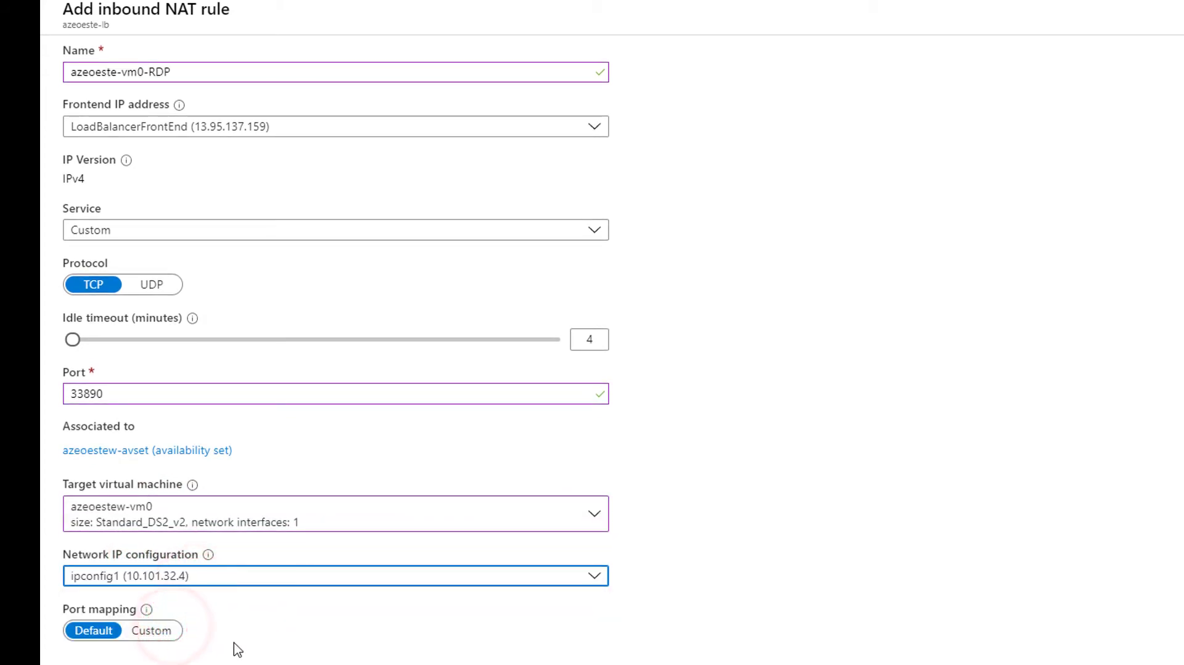
Use custom port mapping with target port 3389 and create the azeoeste-vm0-RDP rule
click(154, 638)
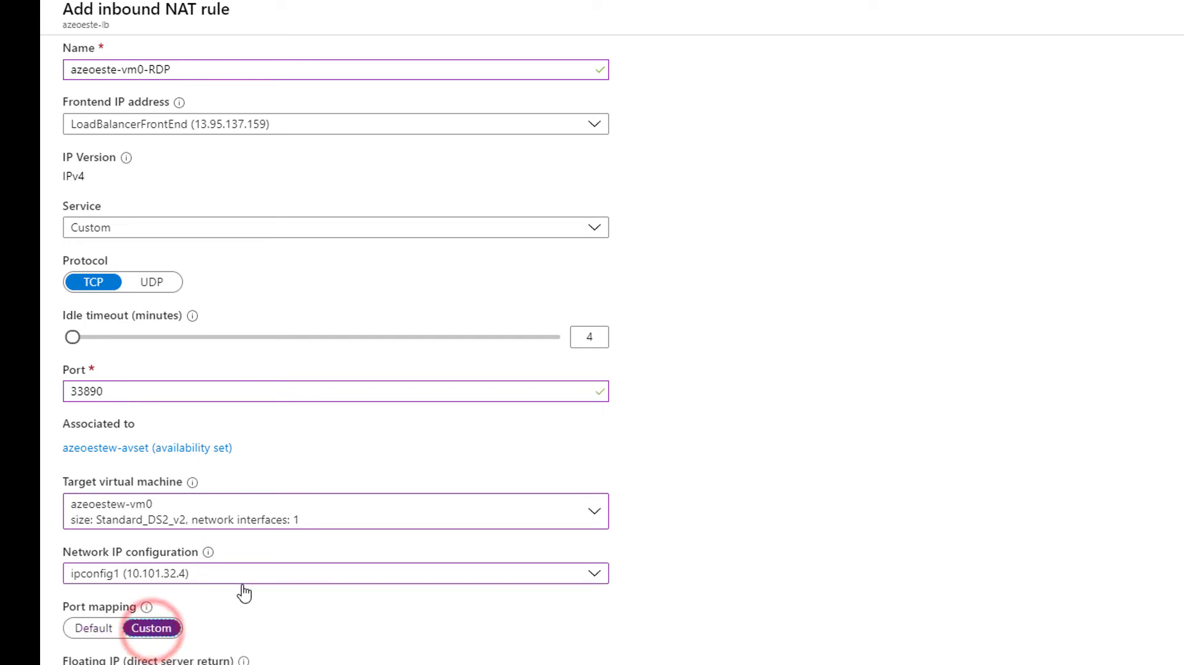
scroll(228, 597, down, 2)
click(114, 631)
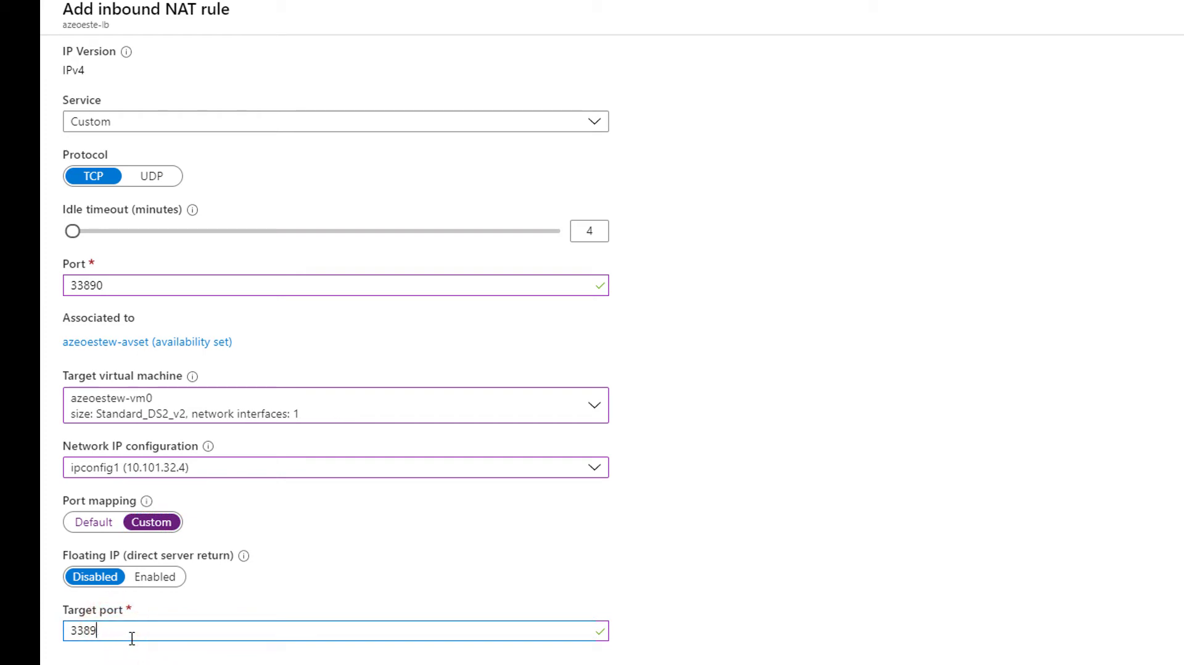
click(56, 634)
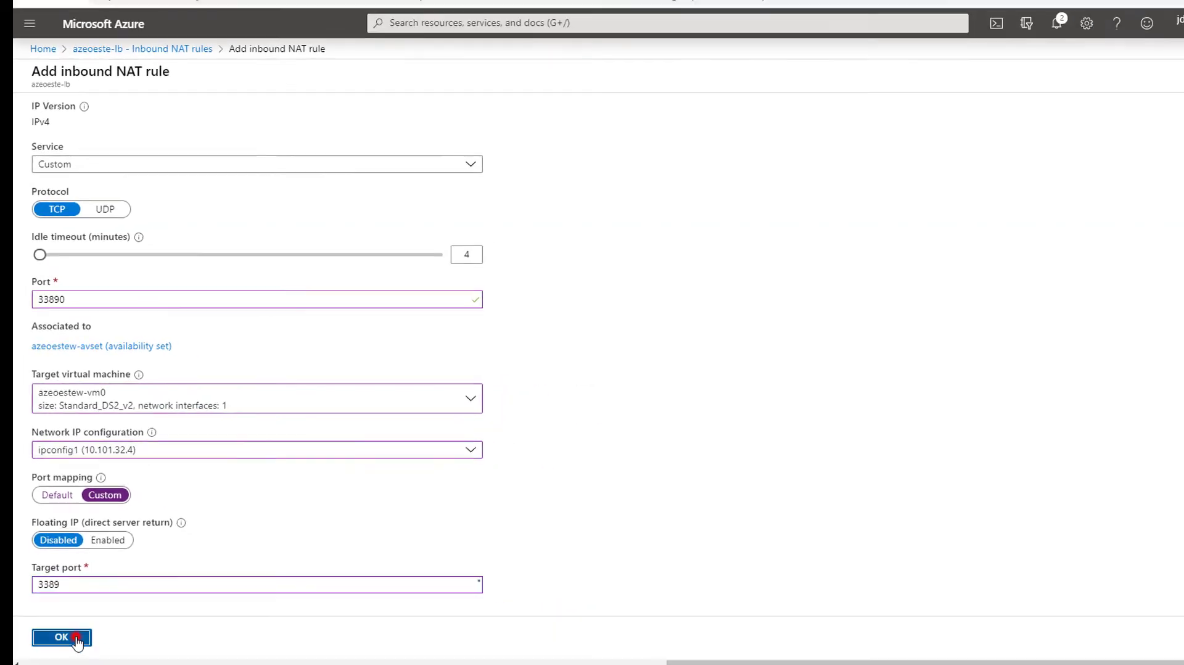
mouse_move(134, 652)
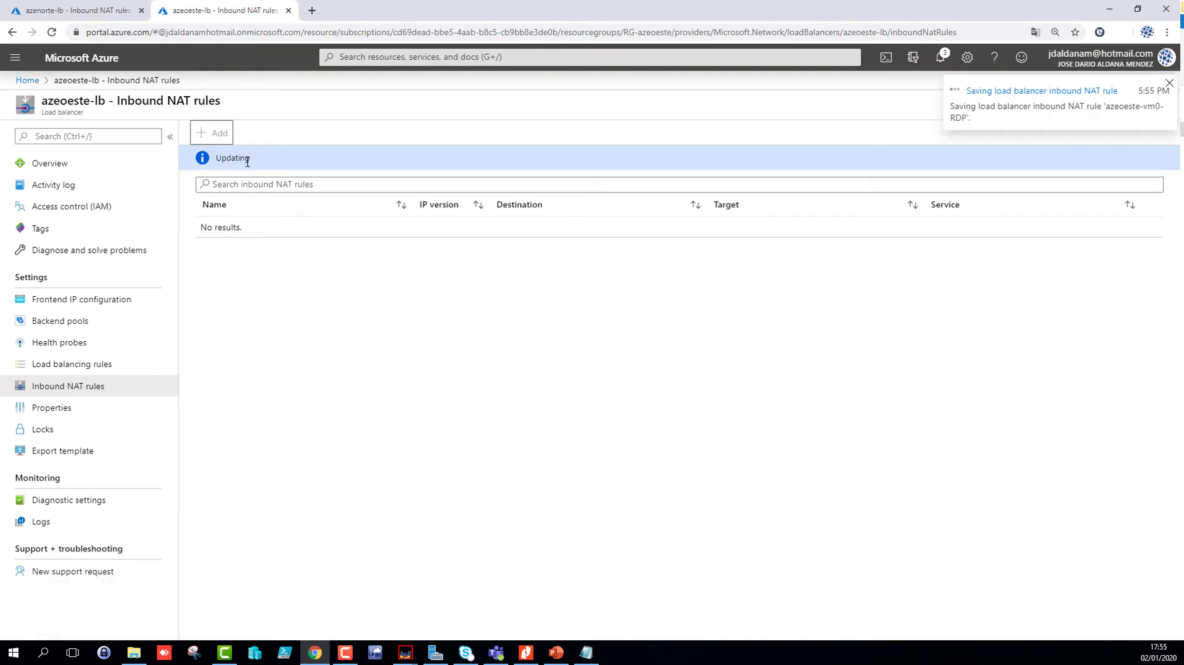
Start a second inbound NAT rule on azenorte-lb named azenorte-vm1-RDP with port 33891
click(92, 13)
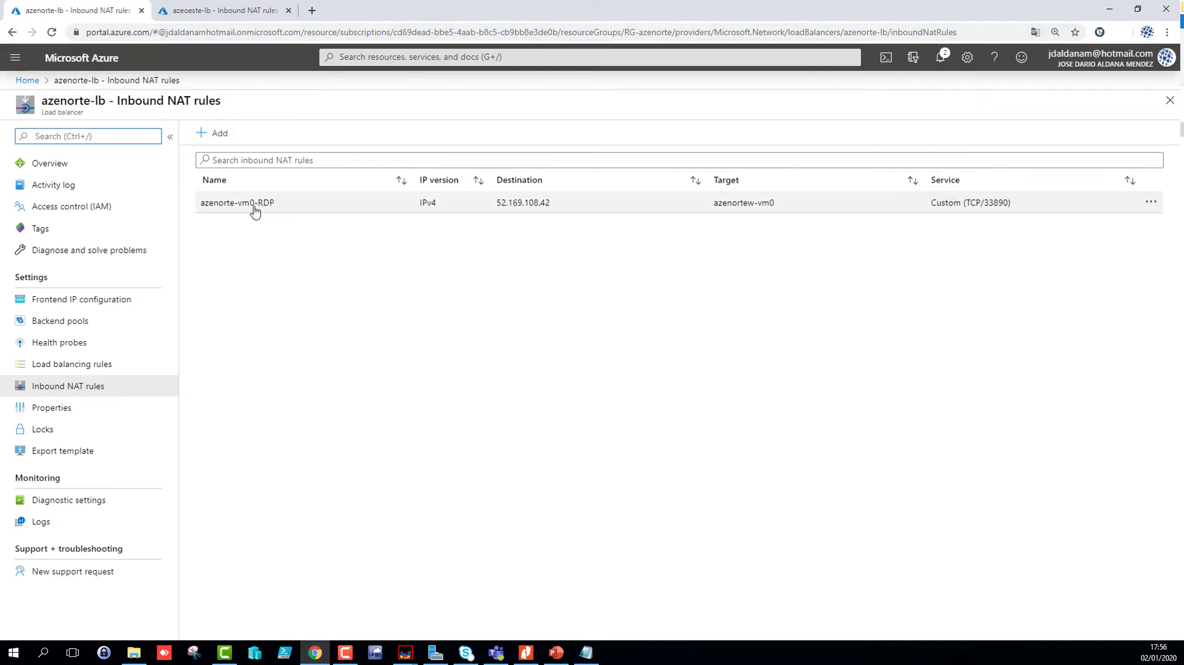
click(219, 136)
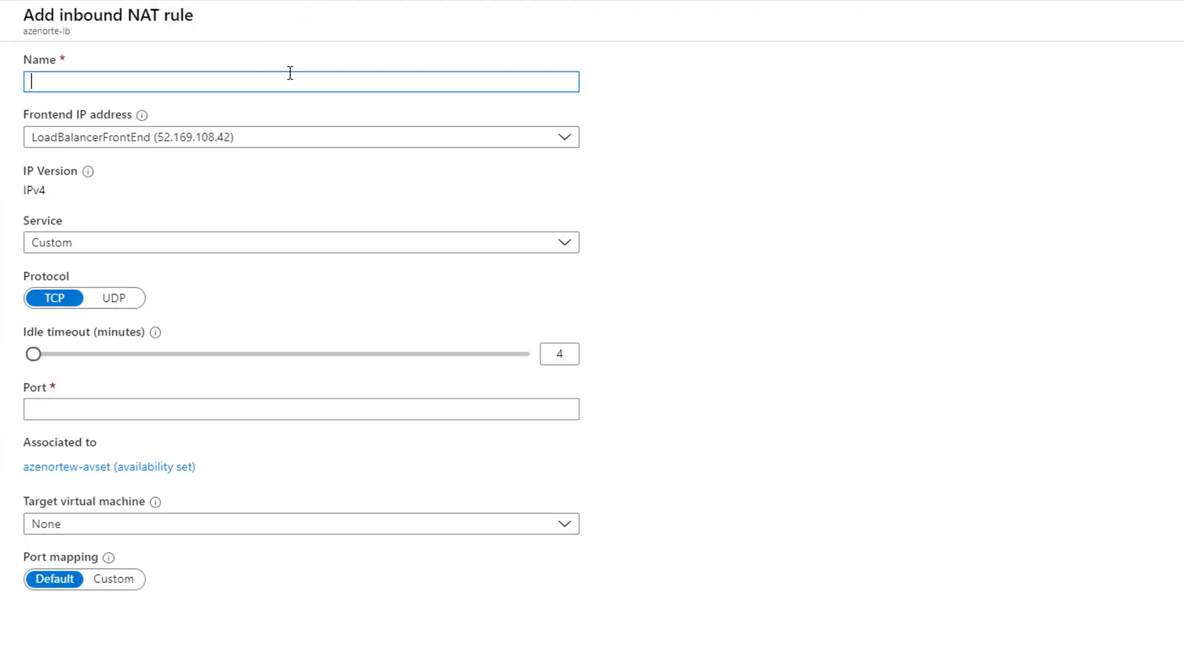
text(azenorte-vm1-RDP)
click(77, 416)
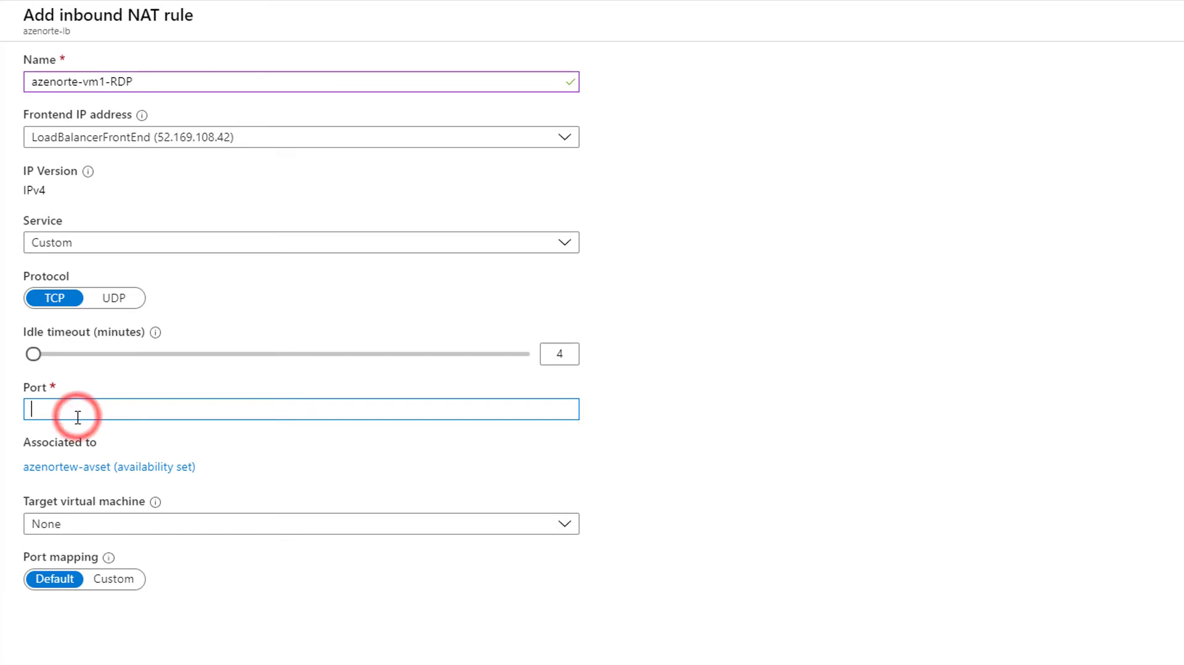
text(33891)
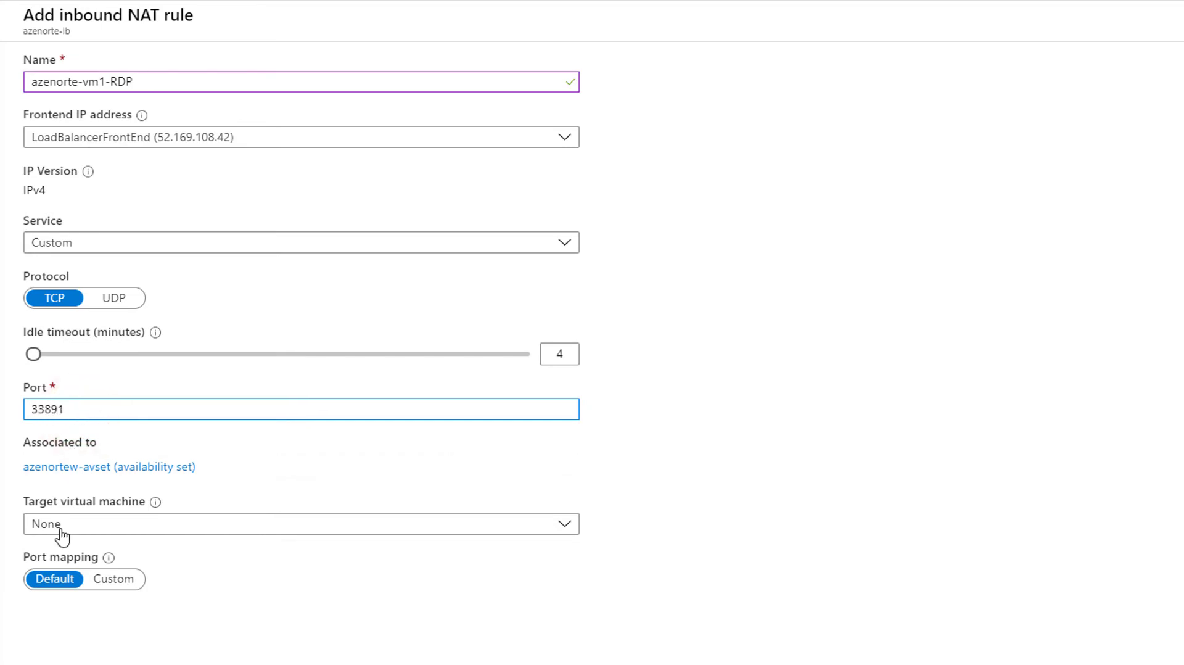
Target the azenorte-vm1-RDP rule at virtual machine azenortew-vm1 with network IP configuration ipconfig1 (10.101.31.4)
click(60, 534)
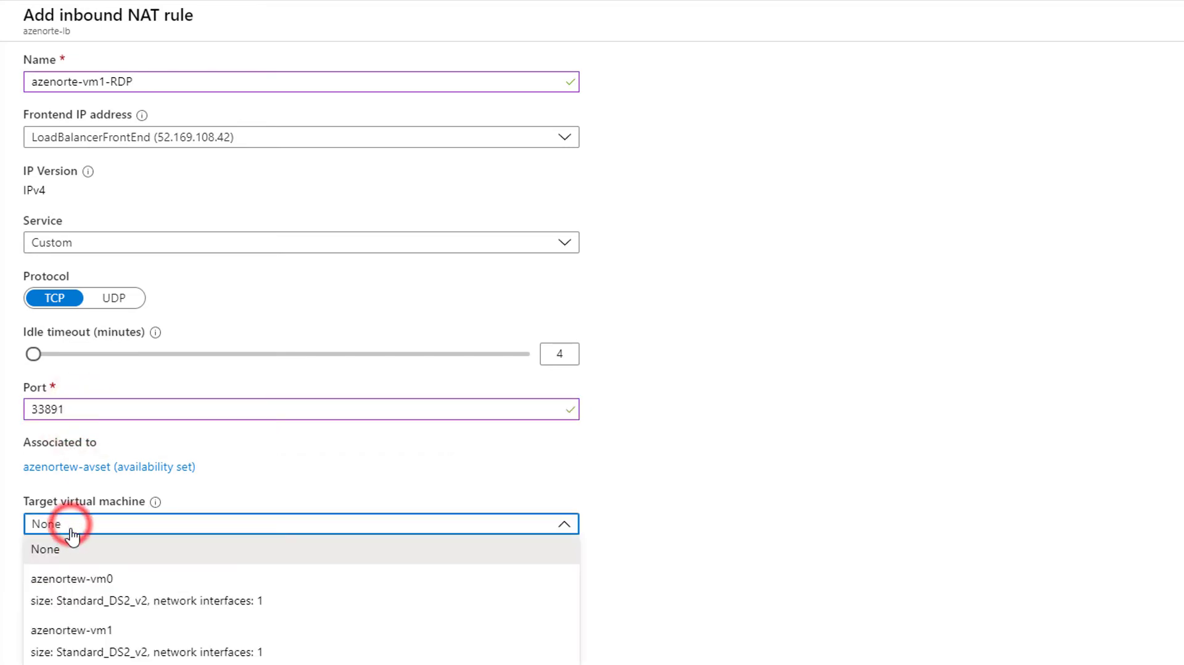
click(83, 645)
click(101, 594)
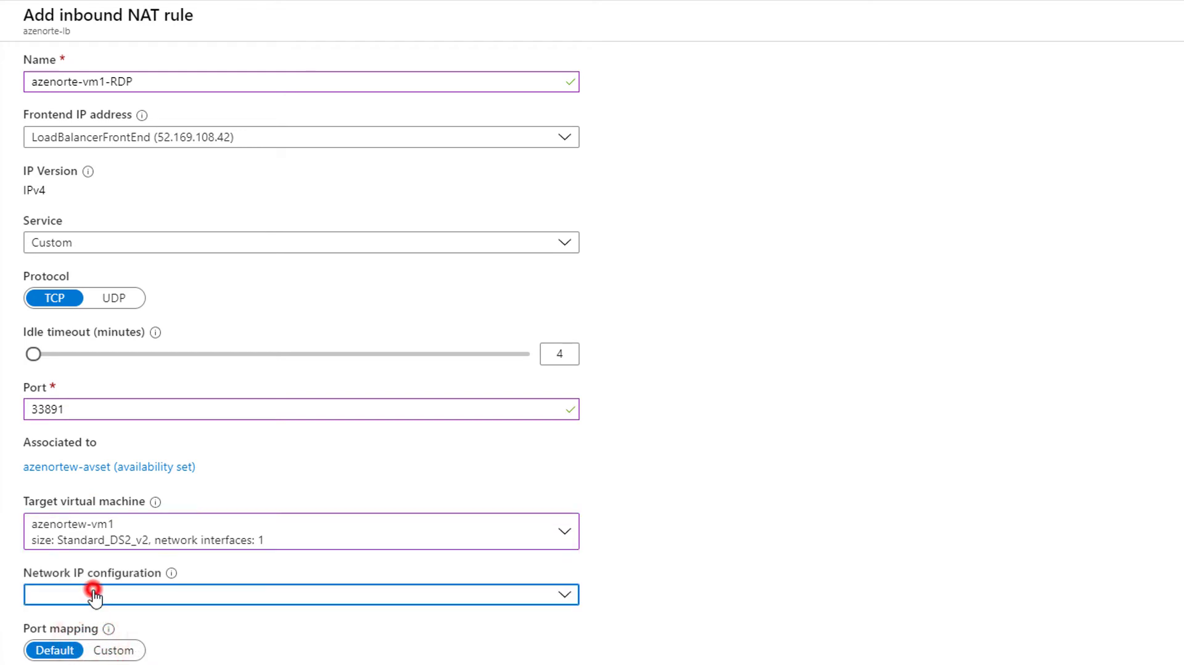
click(122, 655)
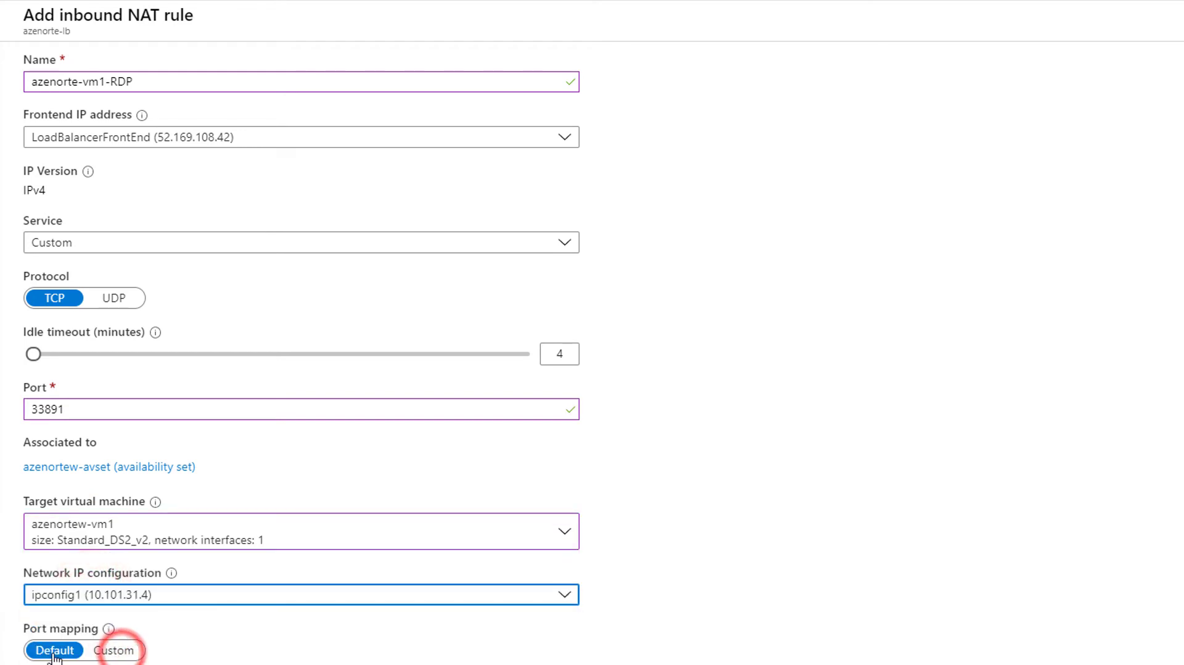
Use custom port mapping with target port 3389 and create the azenorte-vm1-RDP rule
click(114, 651)
scroll(156, 634, down, 3)
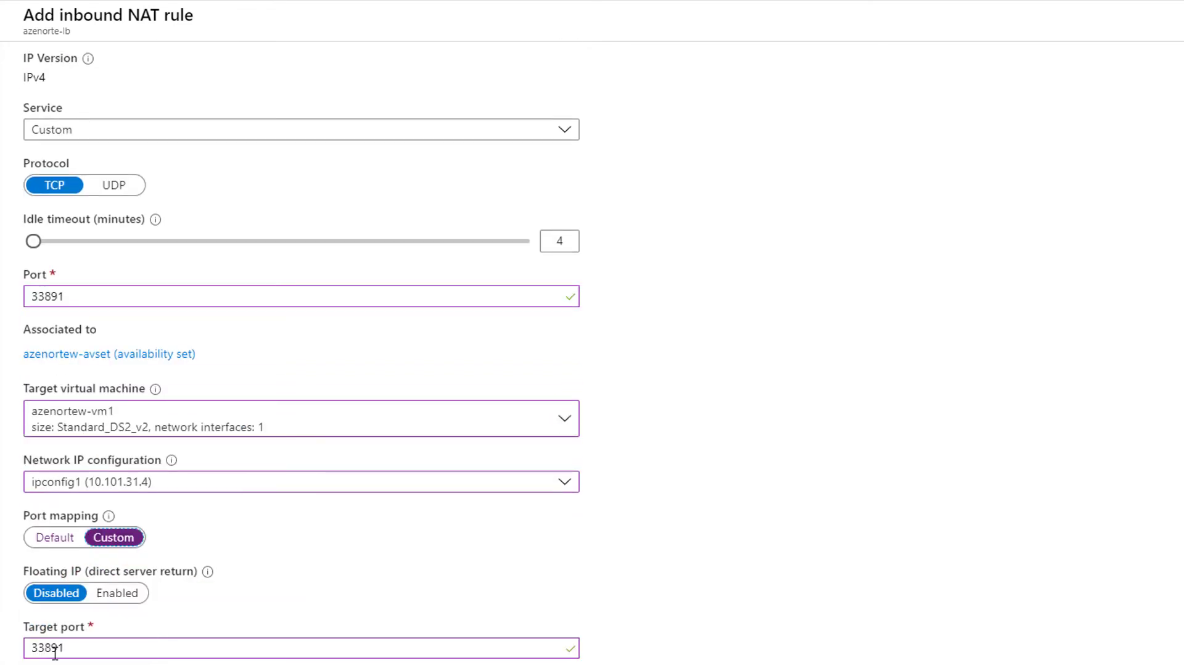
click(124, 648)
key(BackSpace)
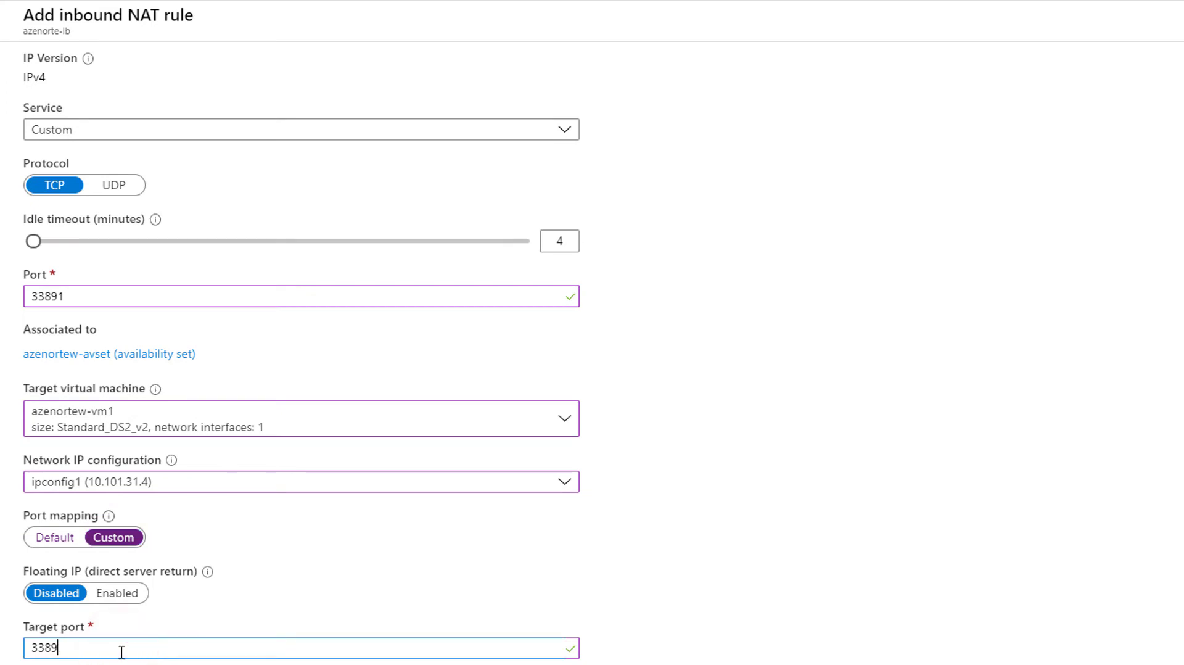
click(42, 610)
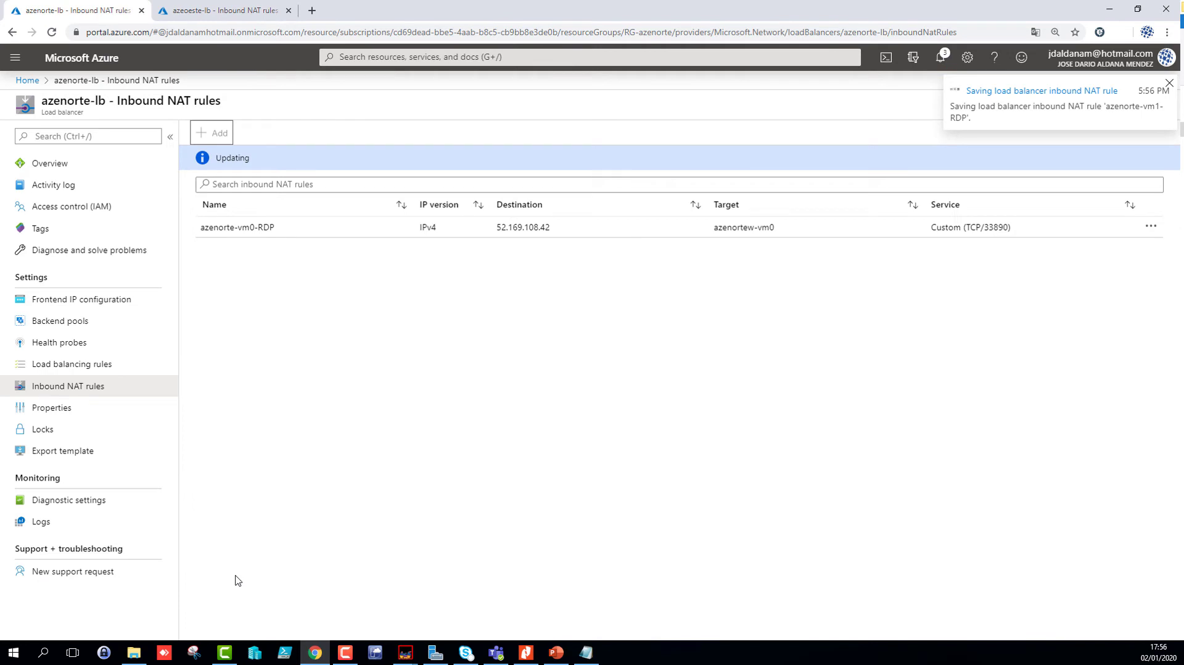
Start a second inbound NAT rule on azeoeste-lb named azeoeste-vm1-RDP with port 33891
click(231, 16)
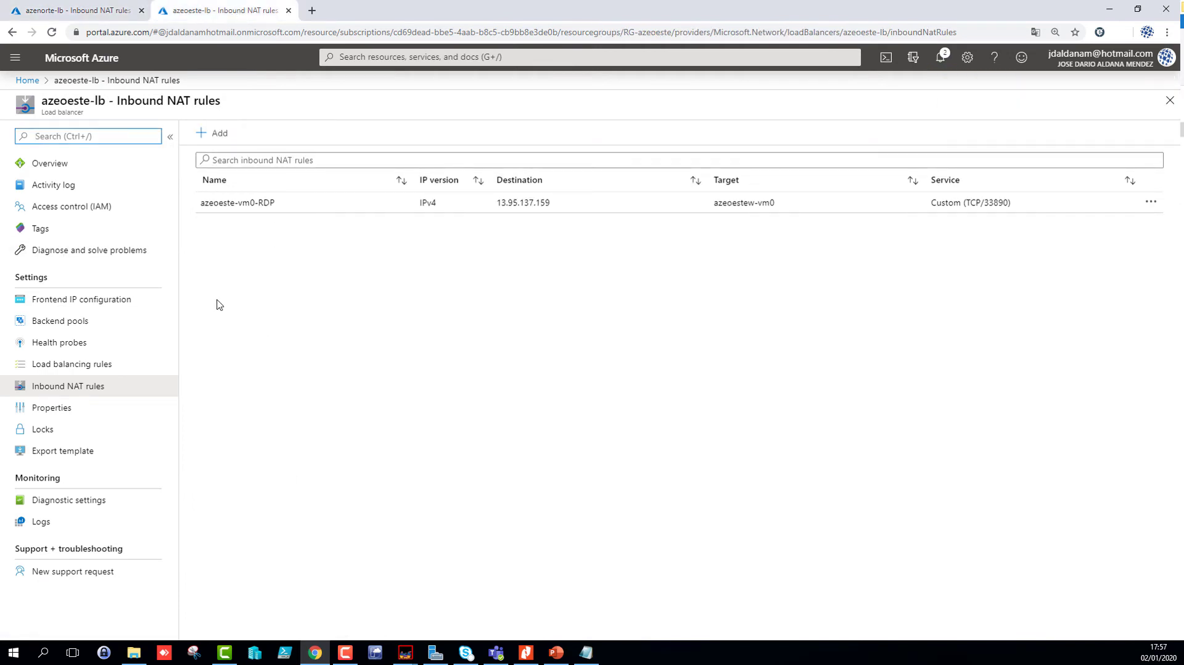
click(216, 133)
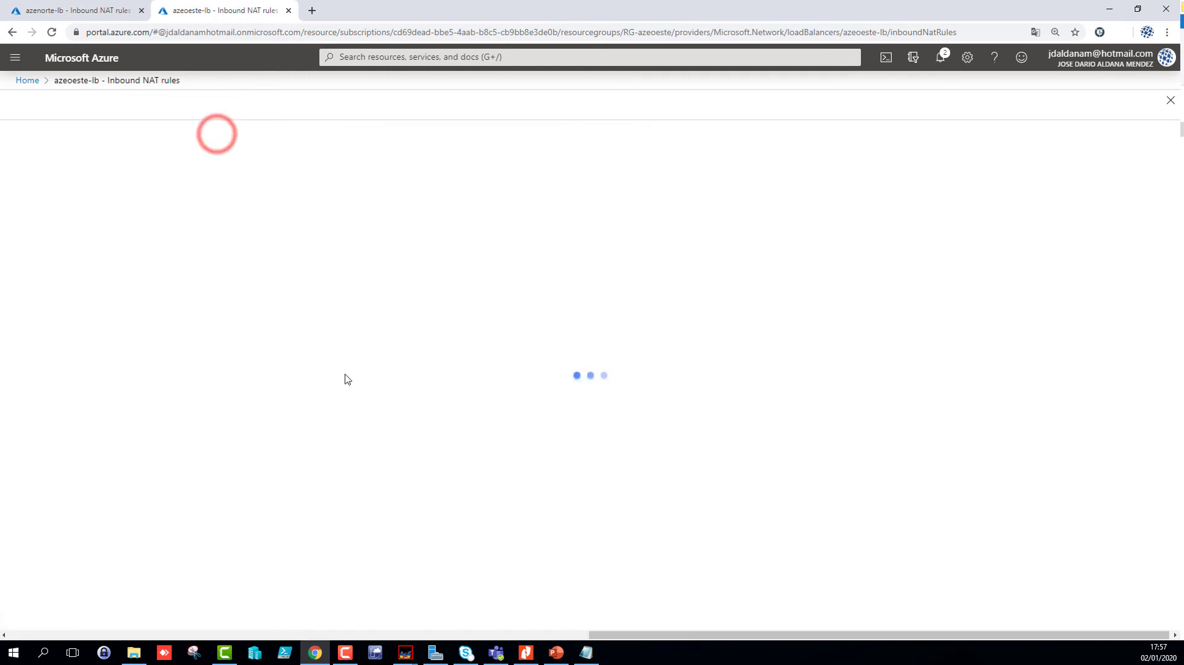
triple_click(110, 151)
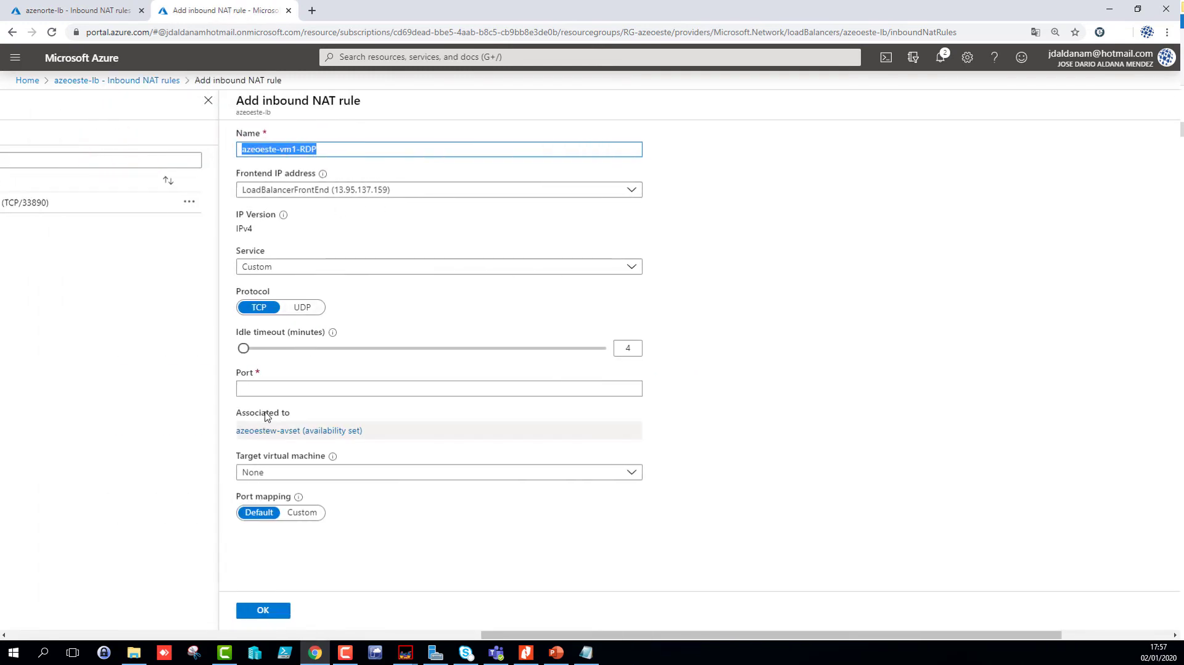
click(276, 388)
text(33891)
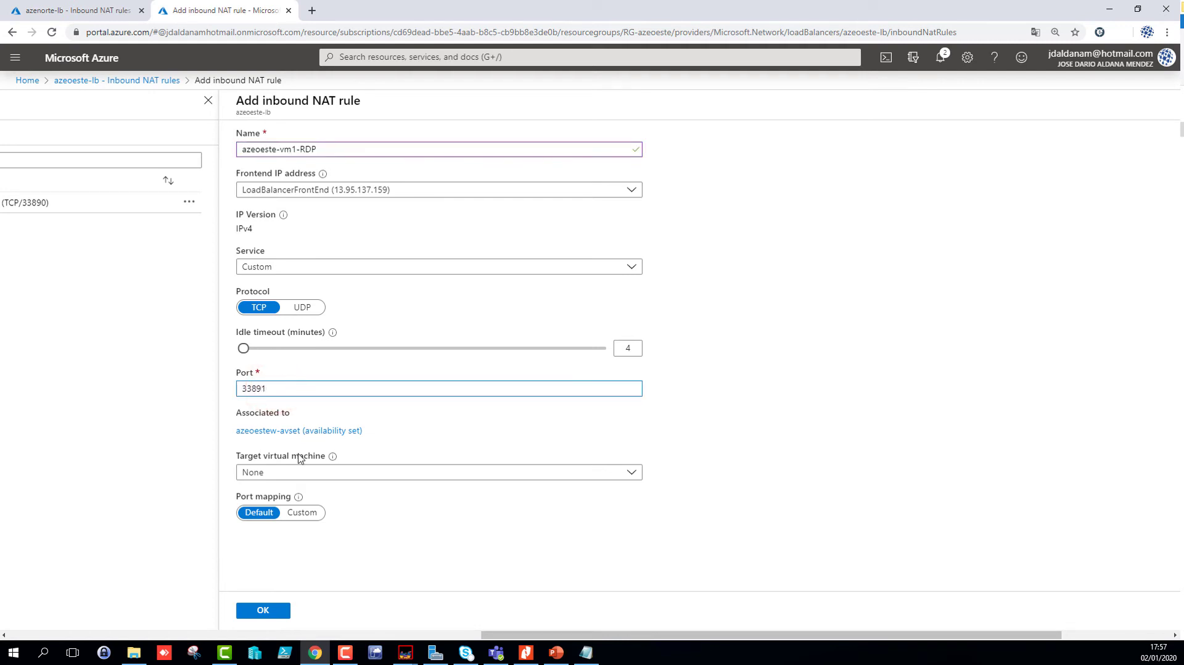
Target the azeoeste-vm1-RDP rule at virtual machine azeoestew-vm1 with network IP configuration ipconfig1 (10.101.32.5)
click(317, 471)
click(285, 555)
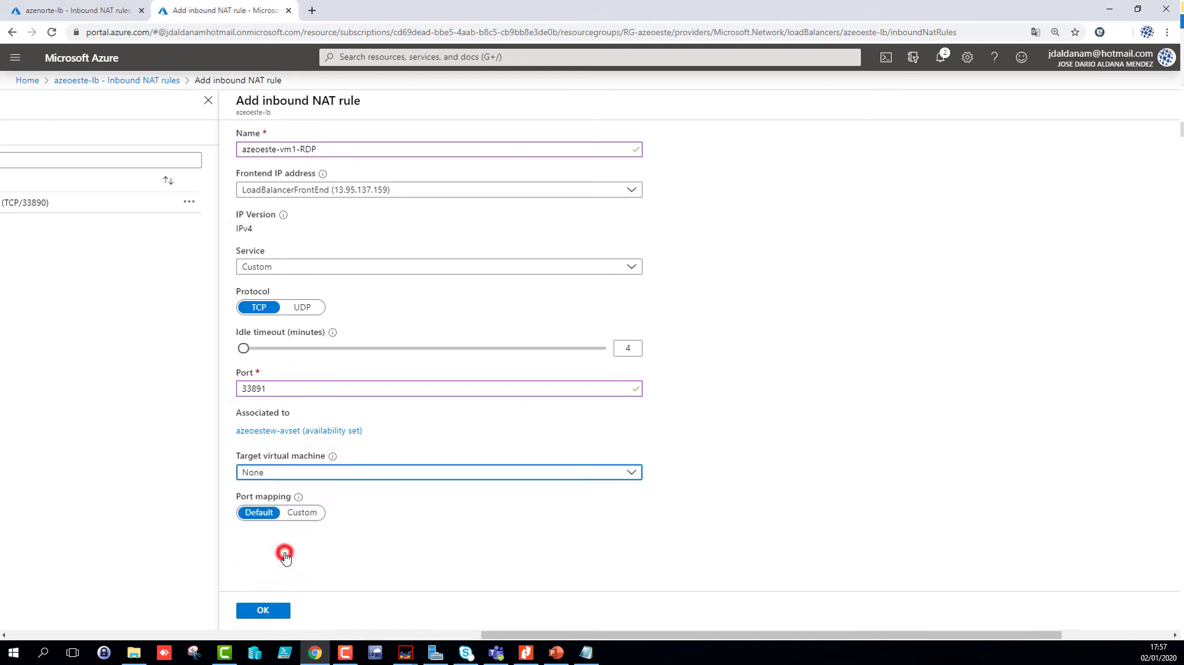
click(302, 523)
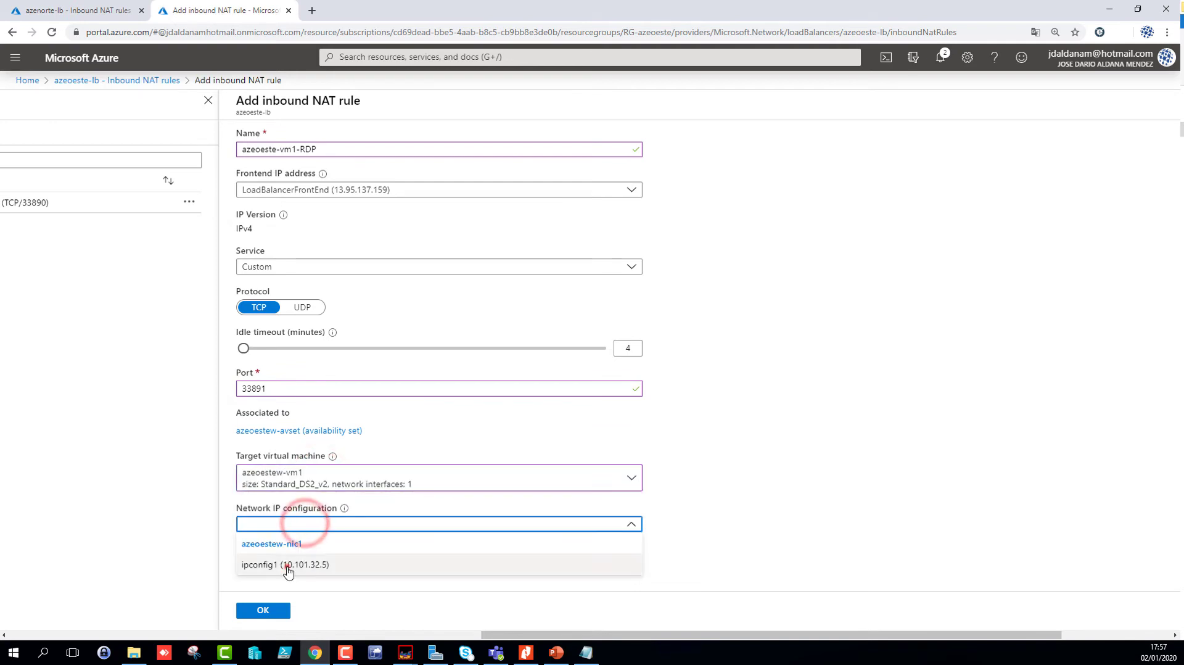
click(288, 565)
Use custom port mapping with target port 3389 and create the azeoeste-vm1-RDP rule
click(305, 564)
scroll(321, 557, down, 1)
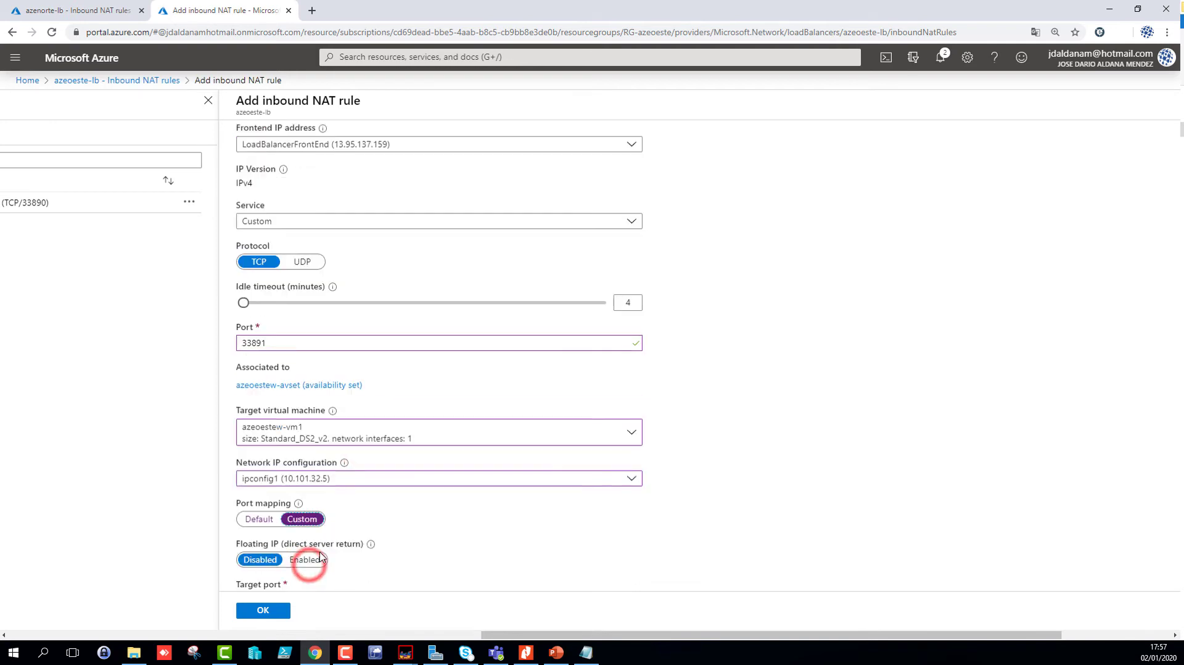
click(268, 562)
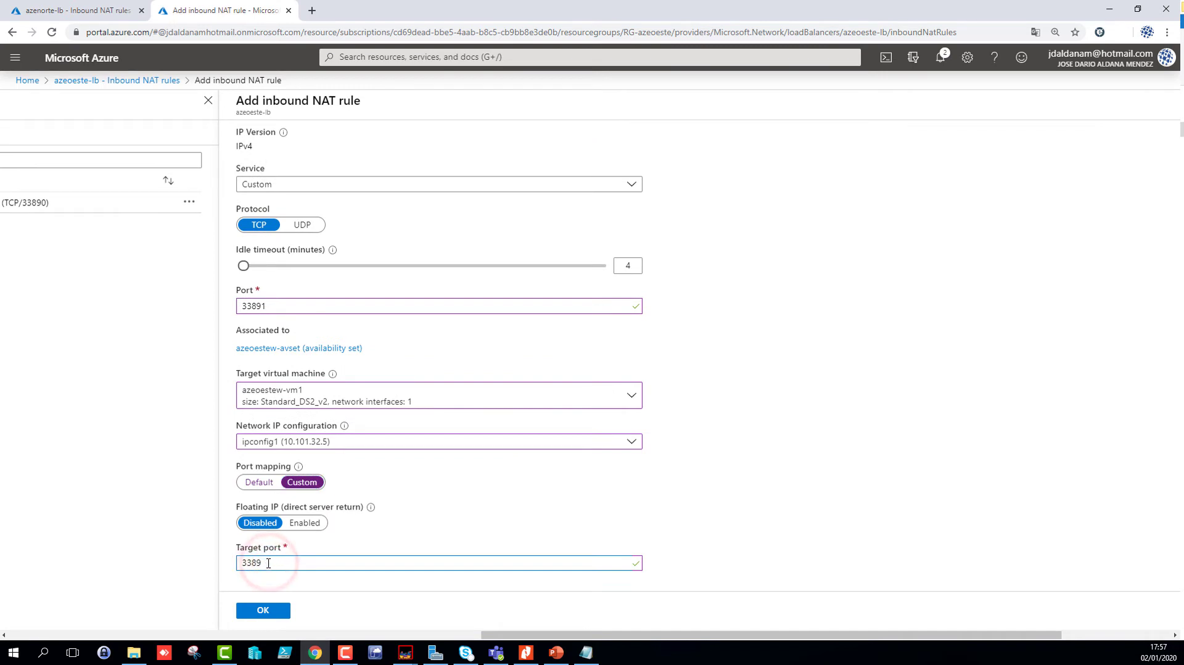
click(264, 614)
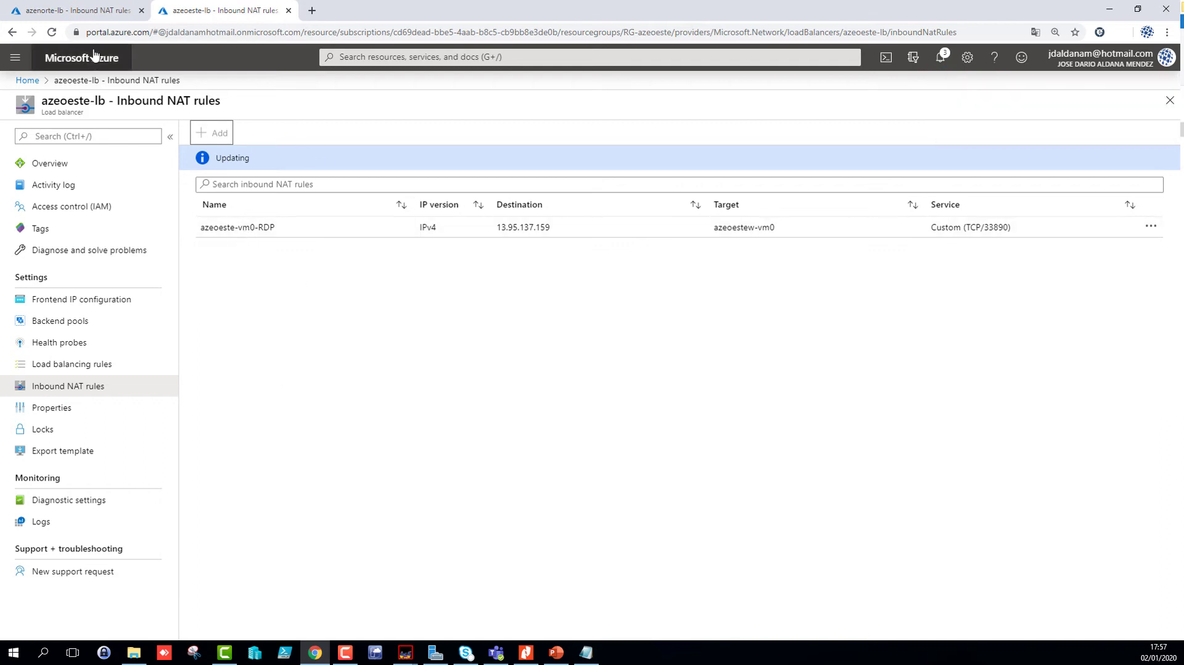
Check the inbound NAT rule lists of azenorte-lb and azeoeste-lb for the new RDP rules
click(83, 10)
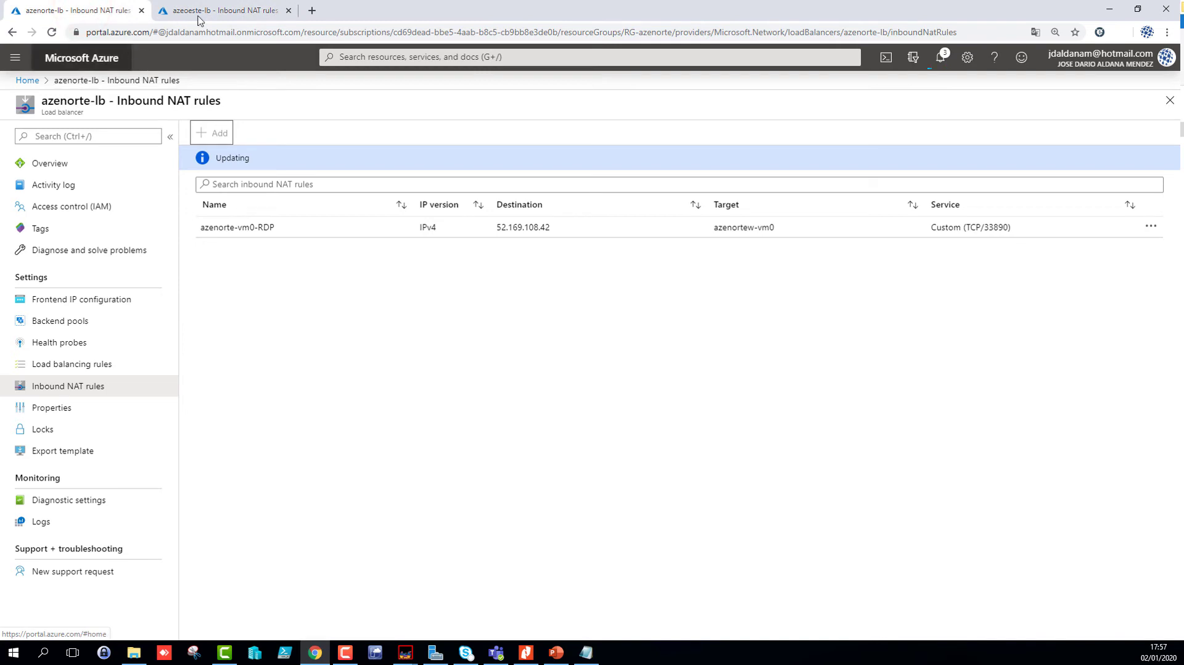
click(227, 12)
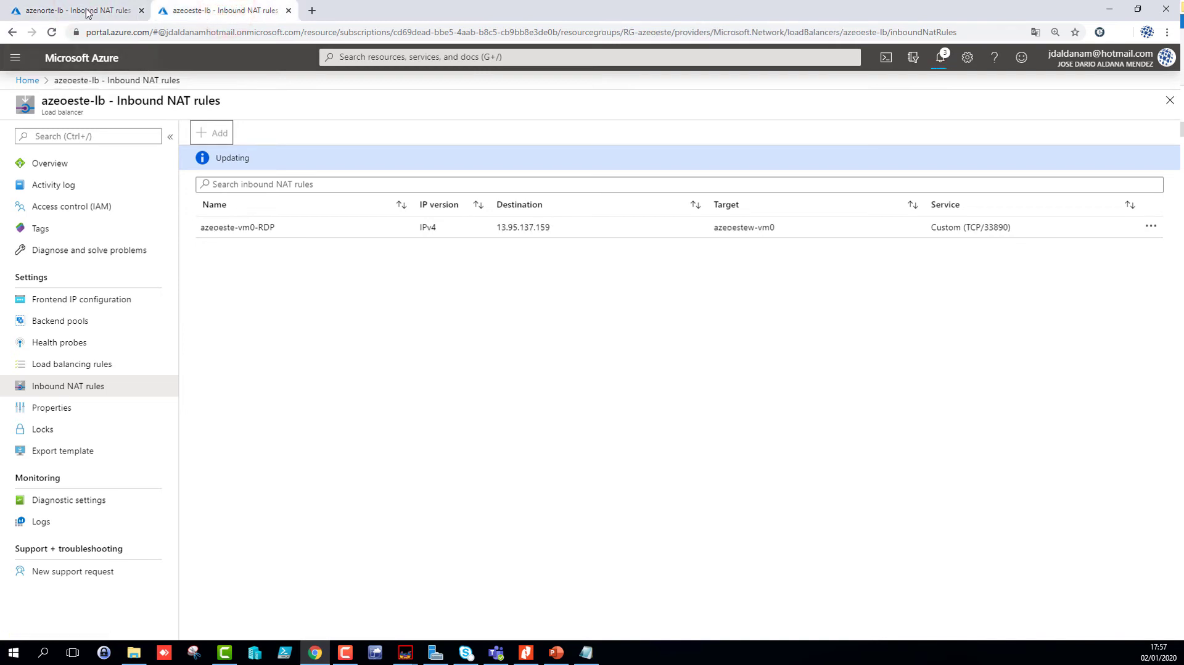
click(85, 10)
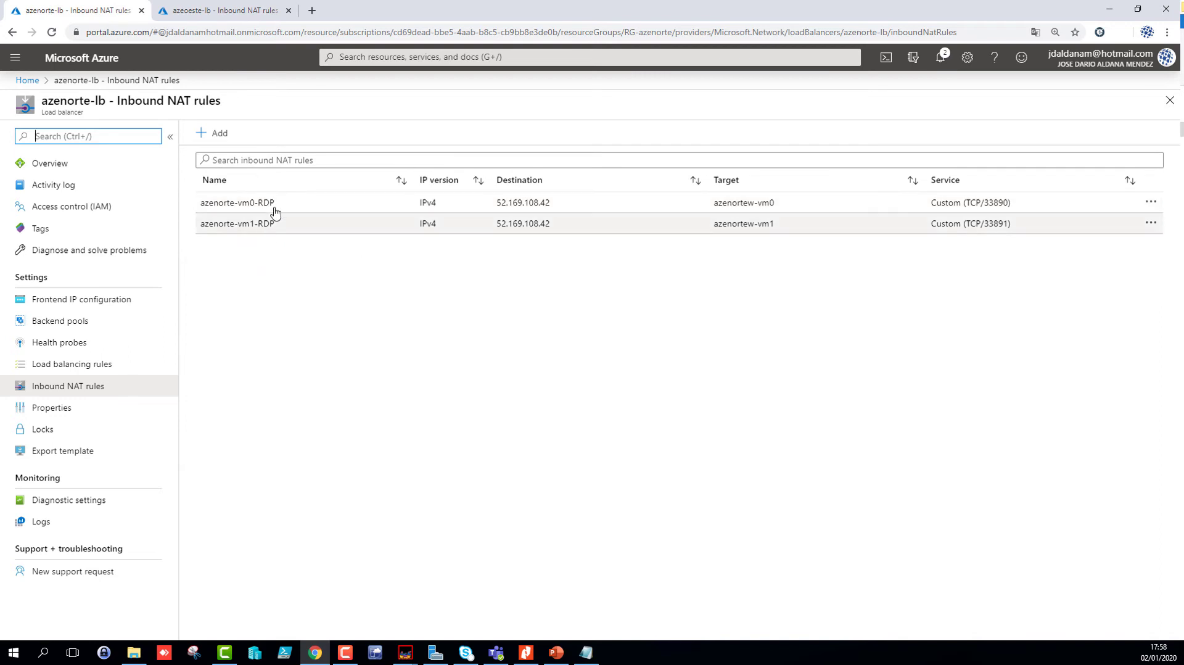
Review the inbound NAT rules and the overview pages of azenorte-lb and azeoeste-lb, including their public IP addresses
click(203, 10)
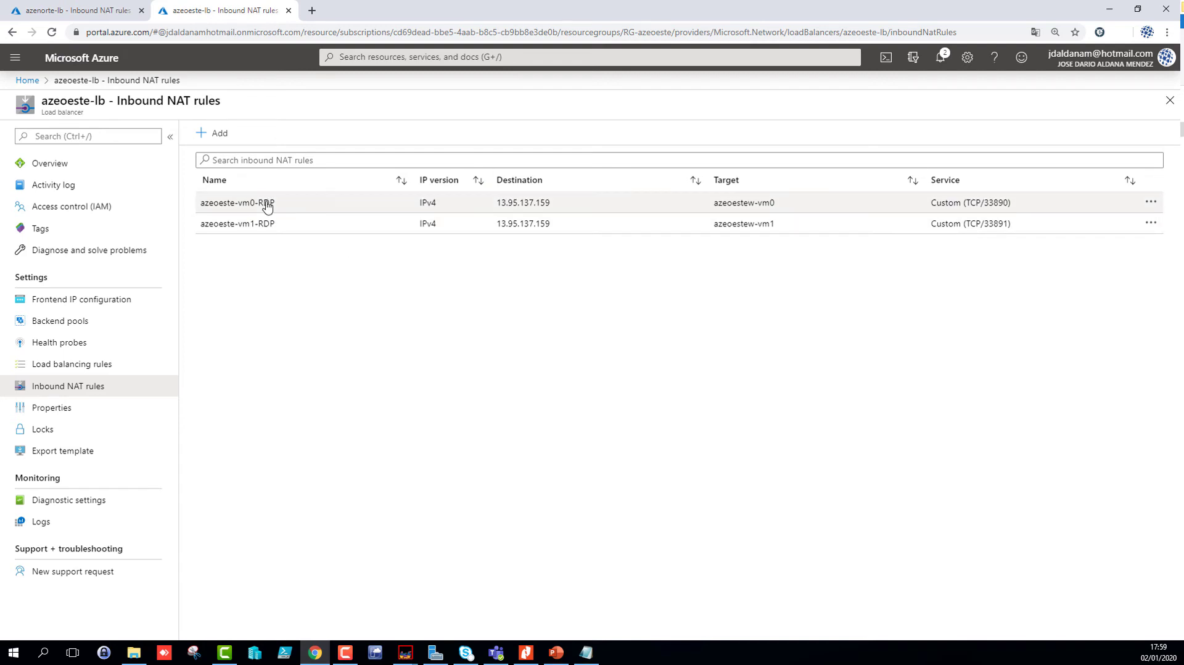
click(91, 12)
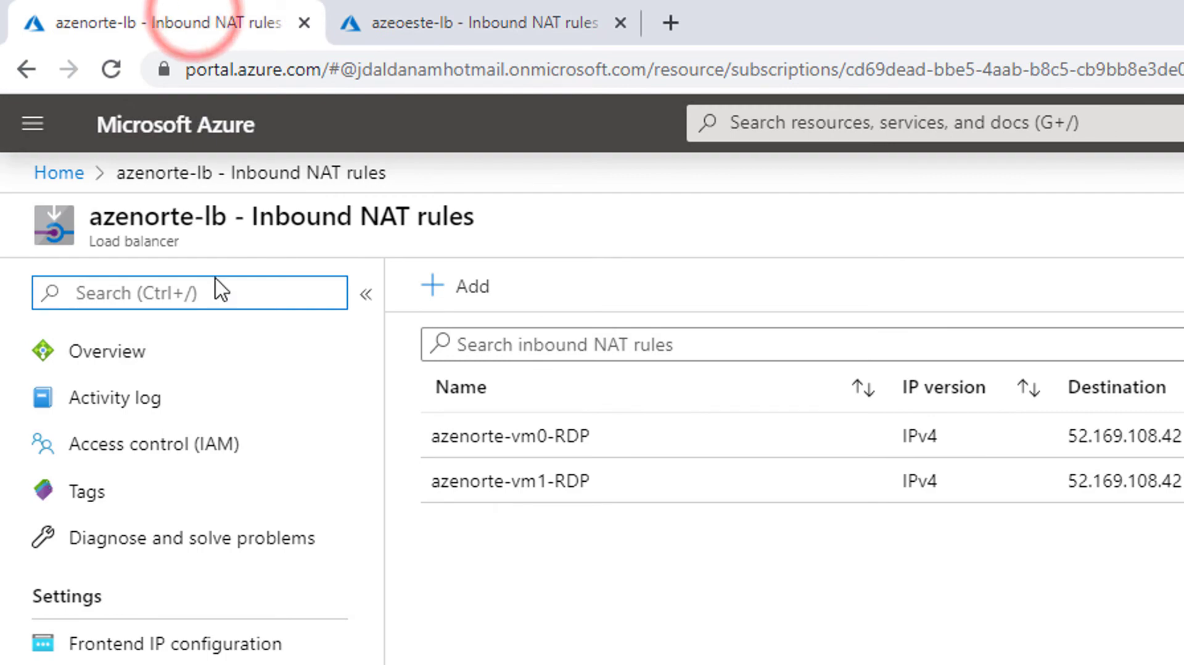
click(80, 348)
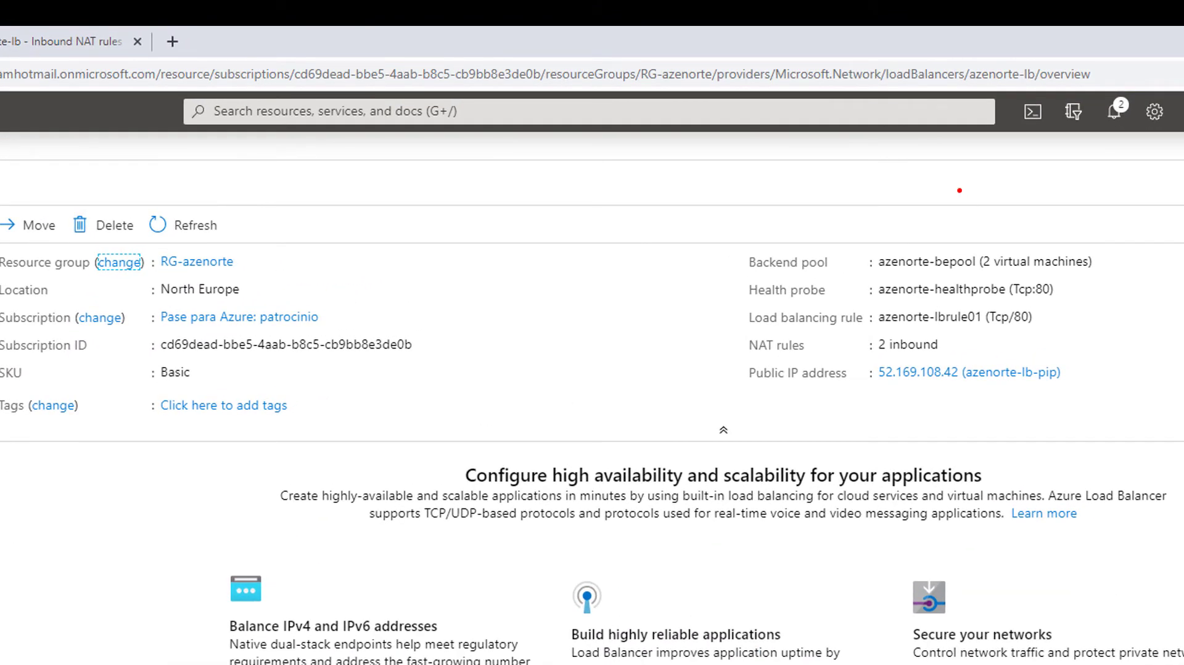
mouse_move(722, 236)
mouse_down()
mouse_move(802, 332)
mouse_move(1058, 327)
mouse_move(993, 225)
mouse_move(720, 238)
mouse_up()
key(Escape)
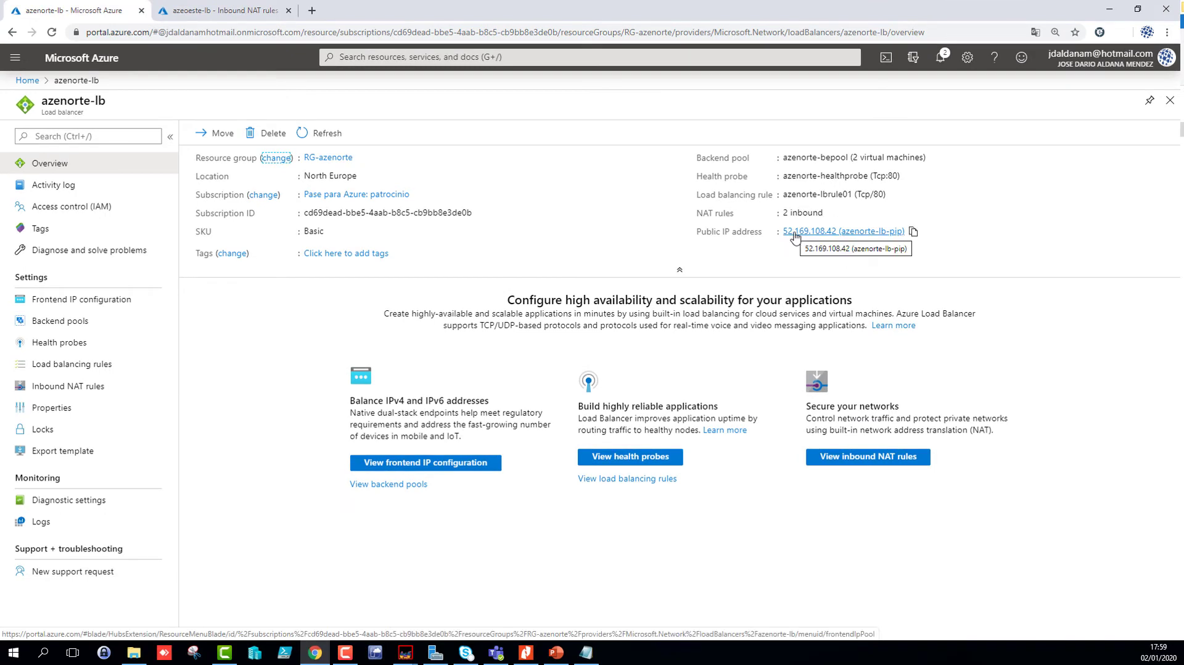
click(216, 10)
click(50, 163)
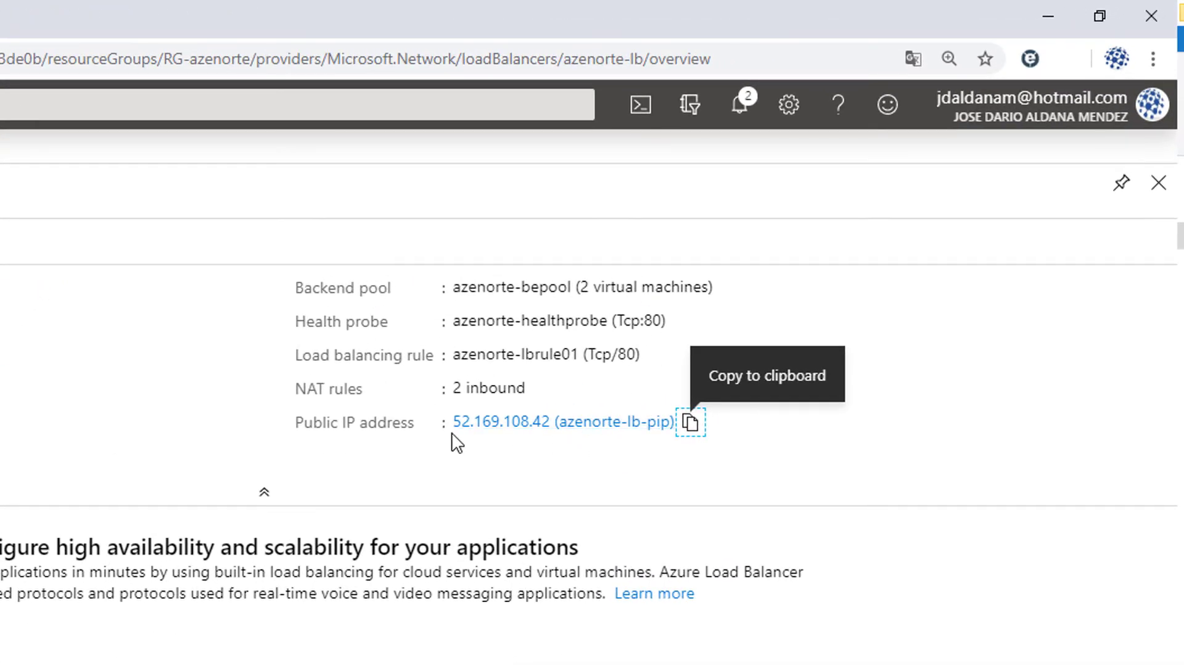
Copy the public IP address of azenorte-lb and browse to 52.169.108.42 in a new tab, without the azenorte-lb-pip suffix
click(691, 424)
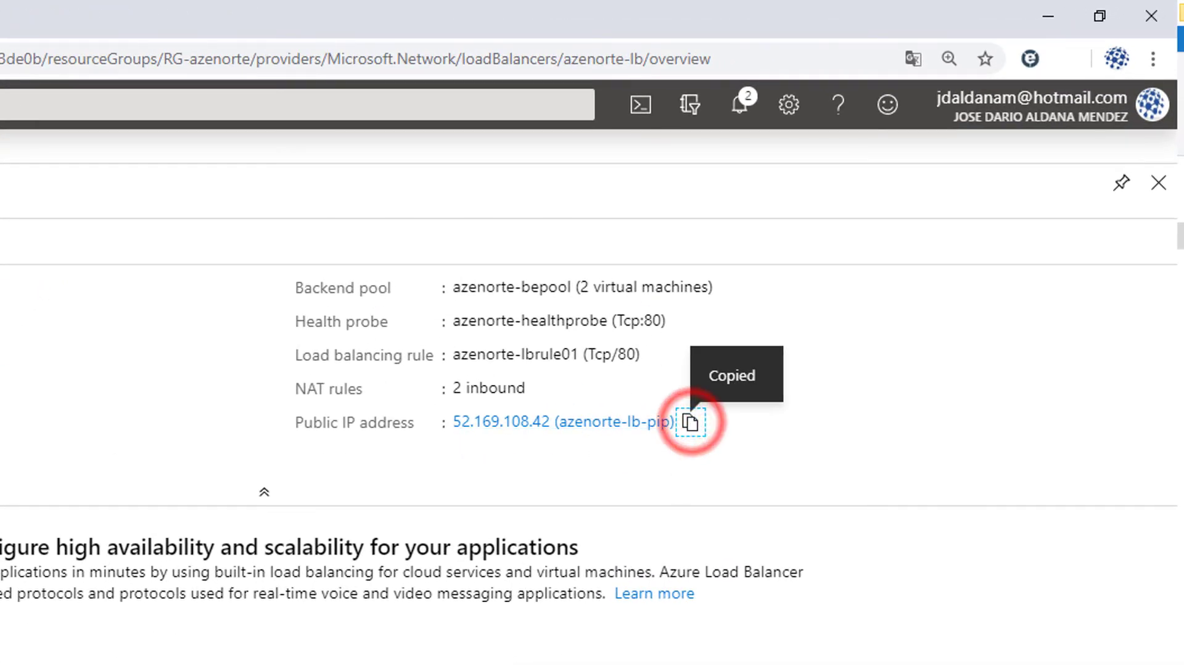
click(272, 9)
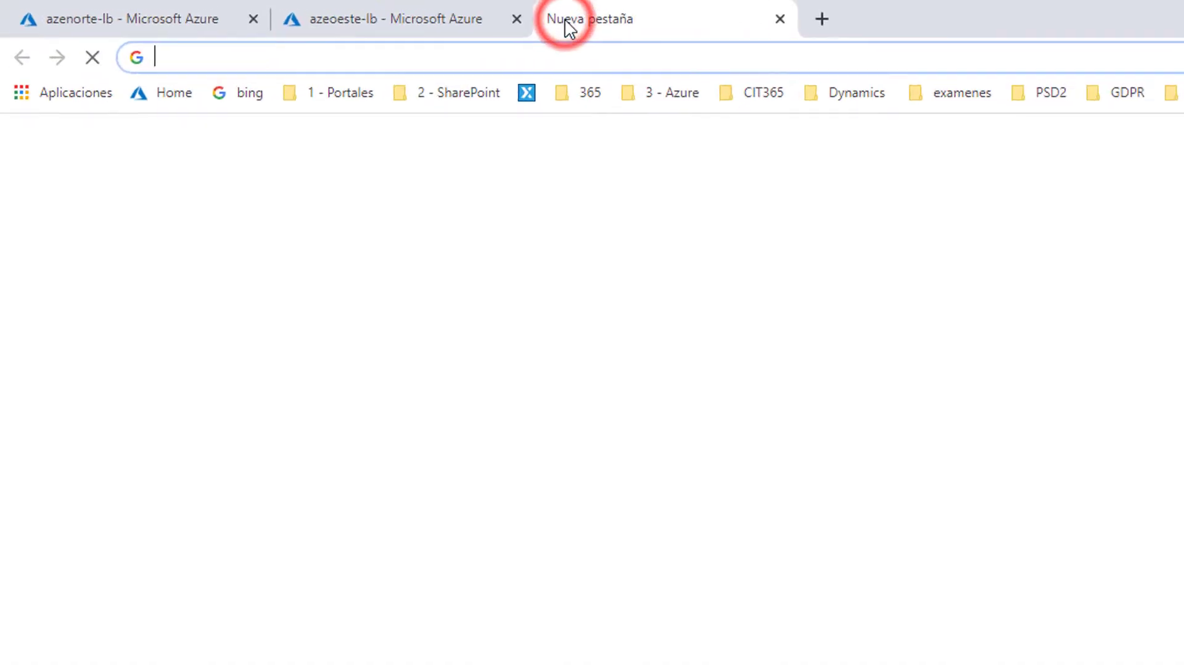
right_click(290, 62)
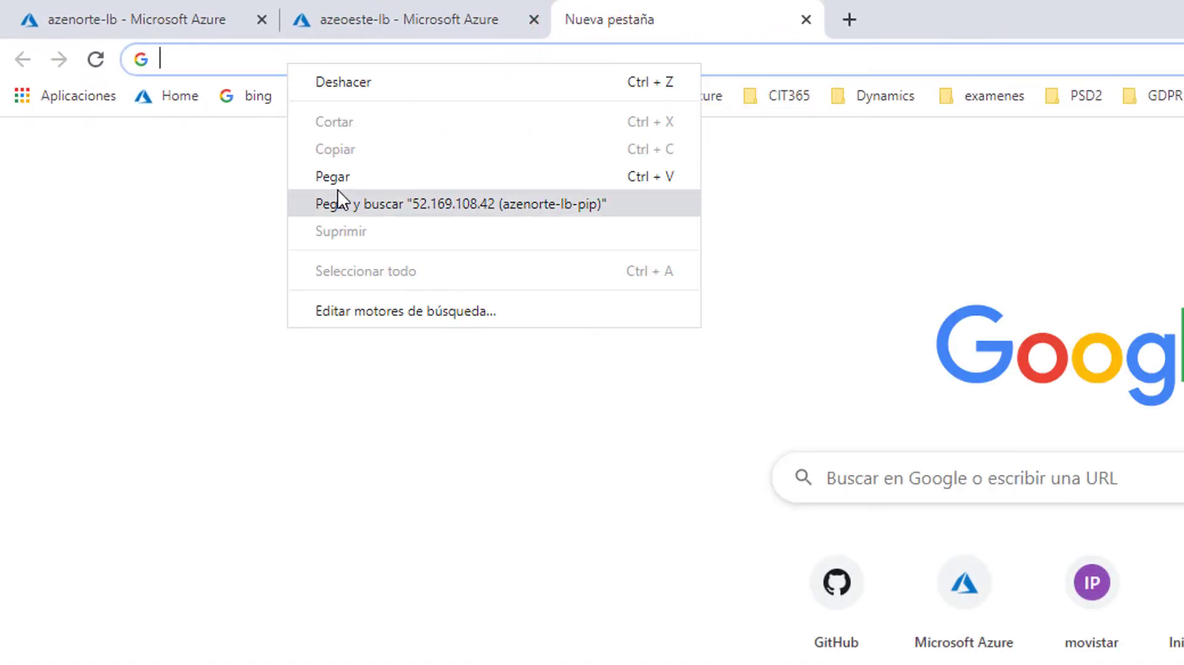
click(339, 182)
click(274, 58)
drag(299, 60, 713, 48)
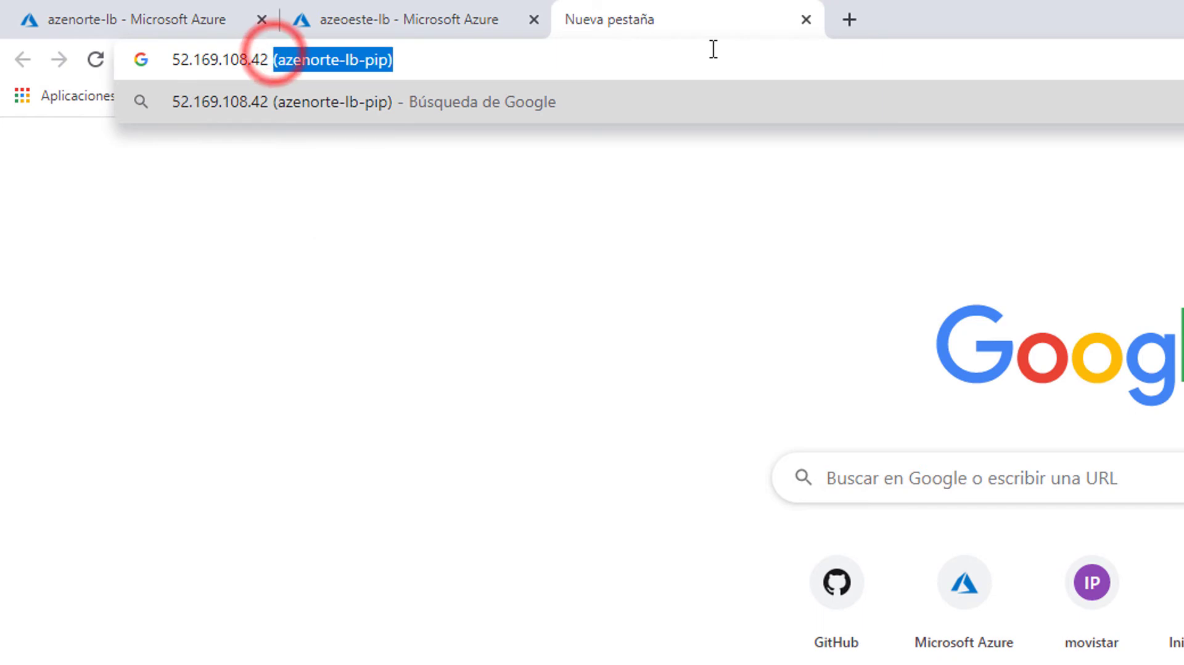
key(BackSpace)
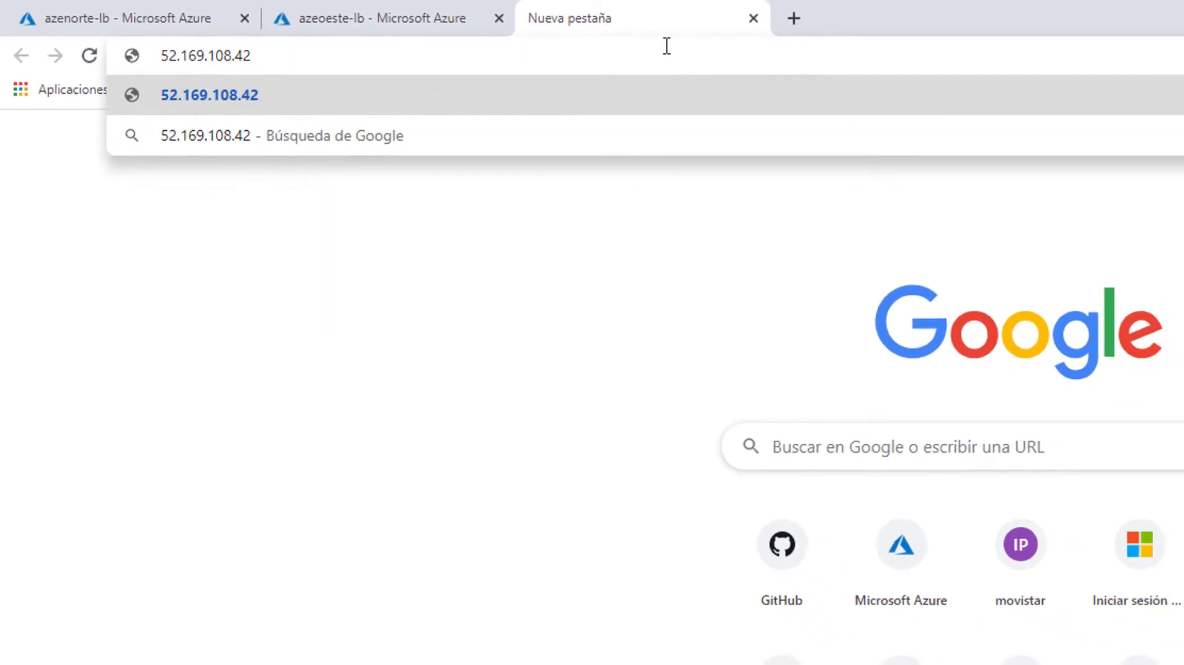
key(Return)
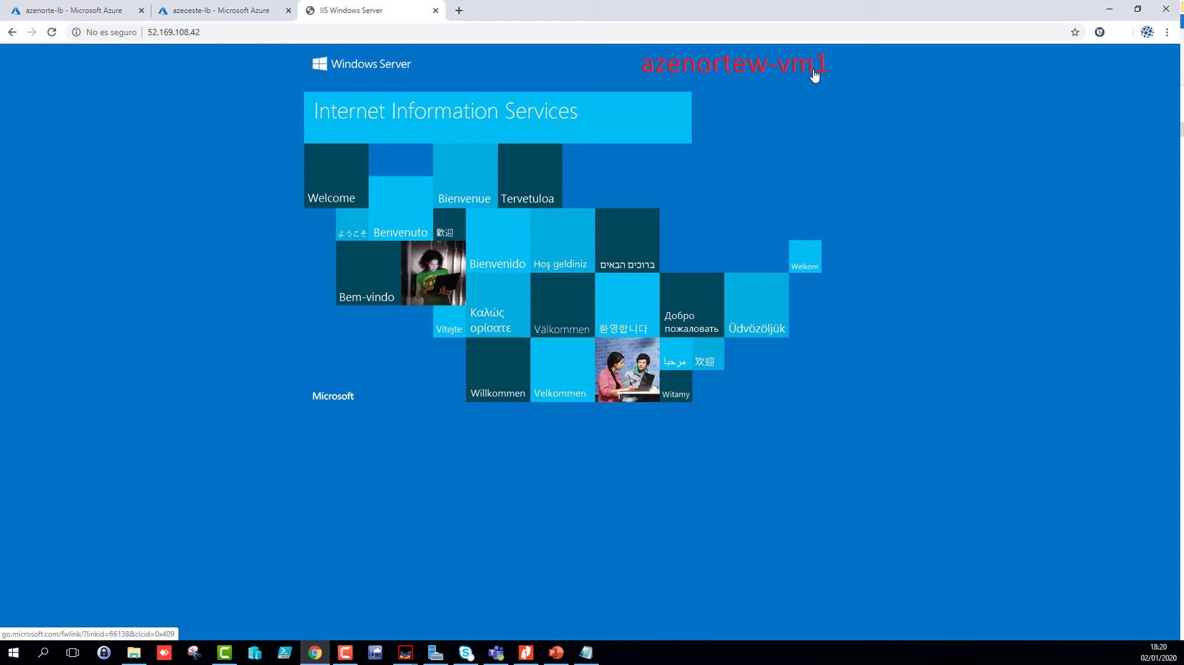
Copy the public IP address of azeoeste-lb and browse to 13.95.137.159 in another new tab, without the azeoeste-lb-pip suffix
click(209, 9)
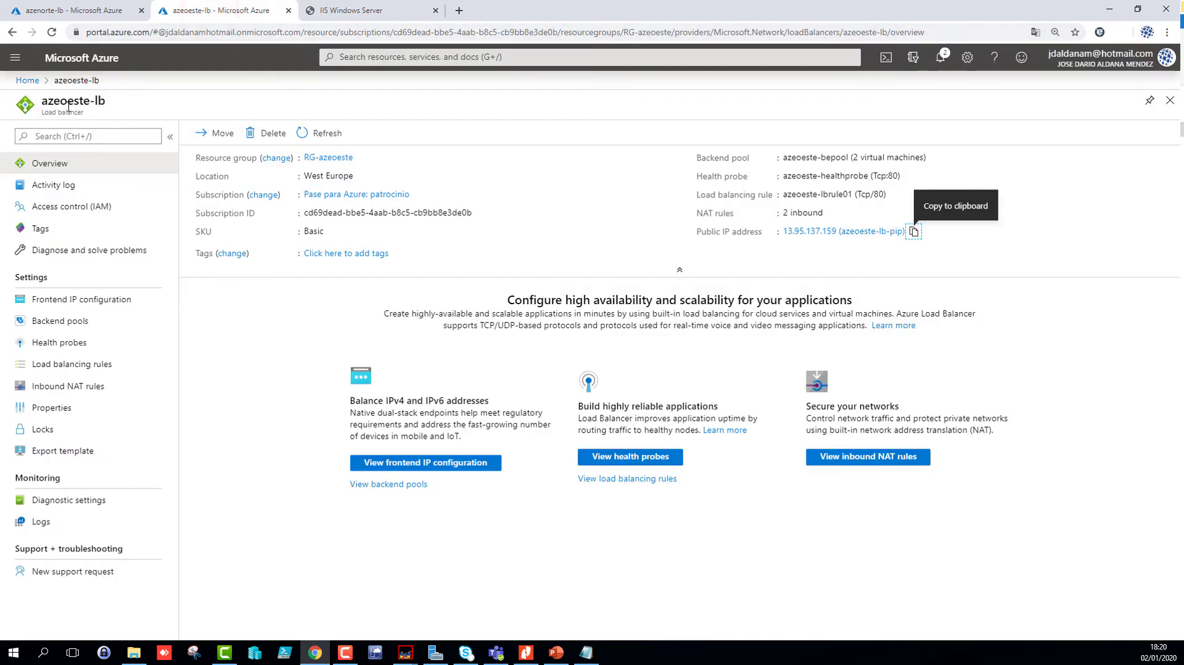
click(913, 232)
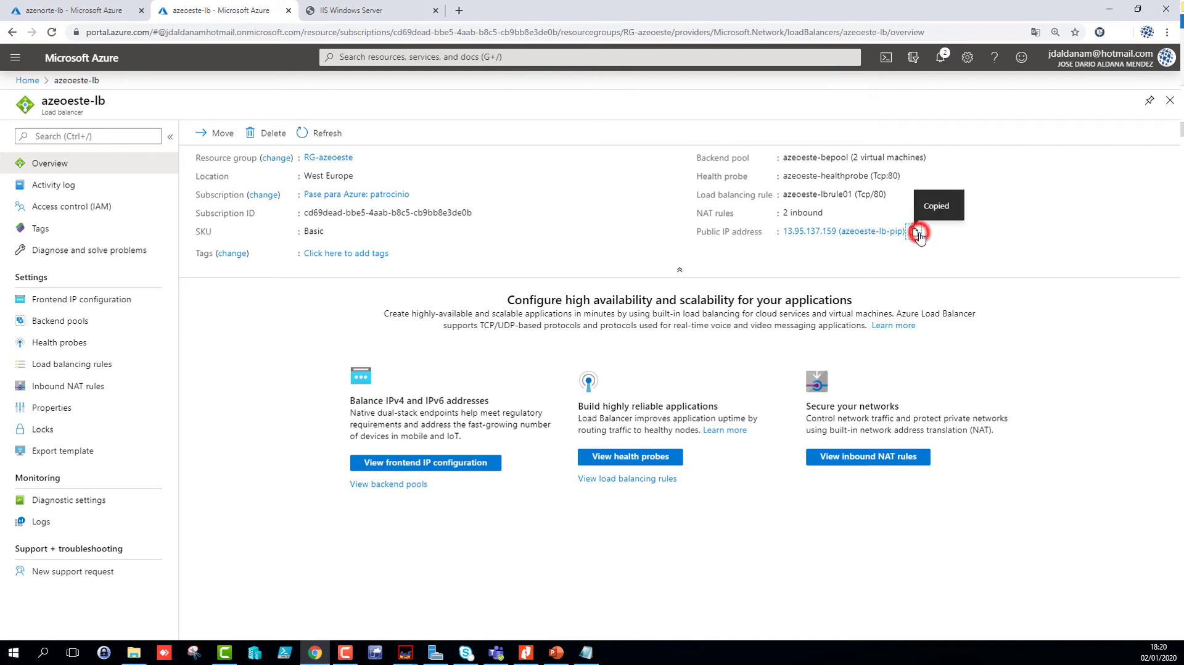
click(458, 10)
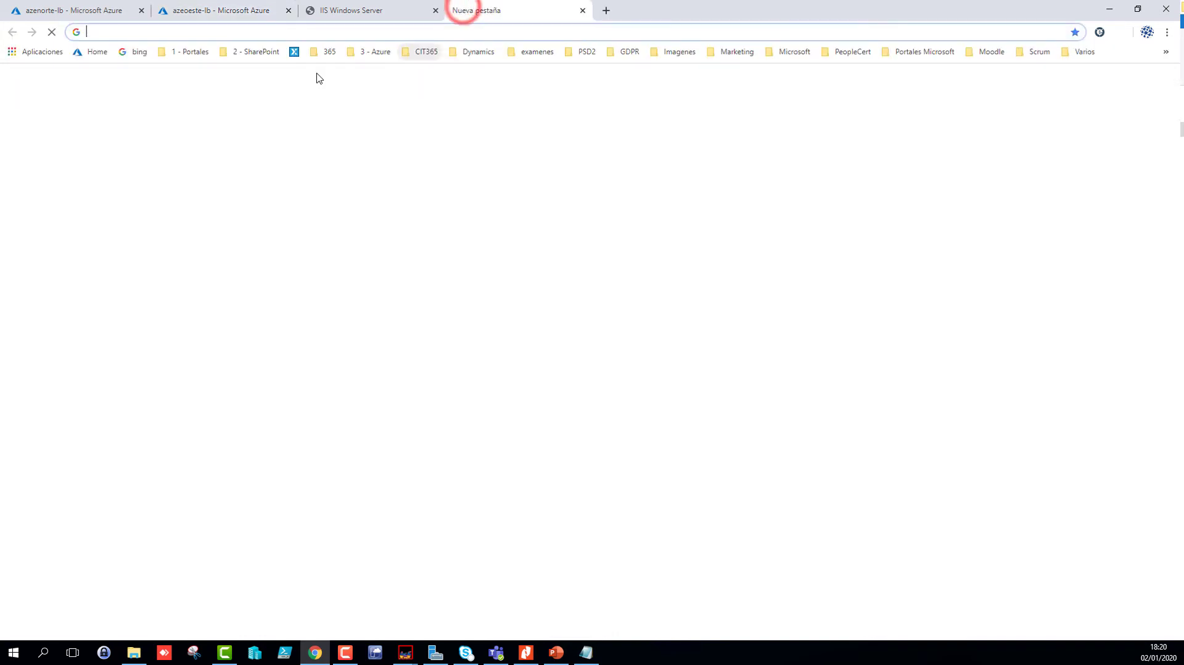
right_click(232, 31)
click(258, 95)
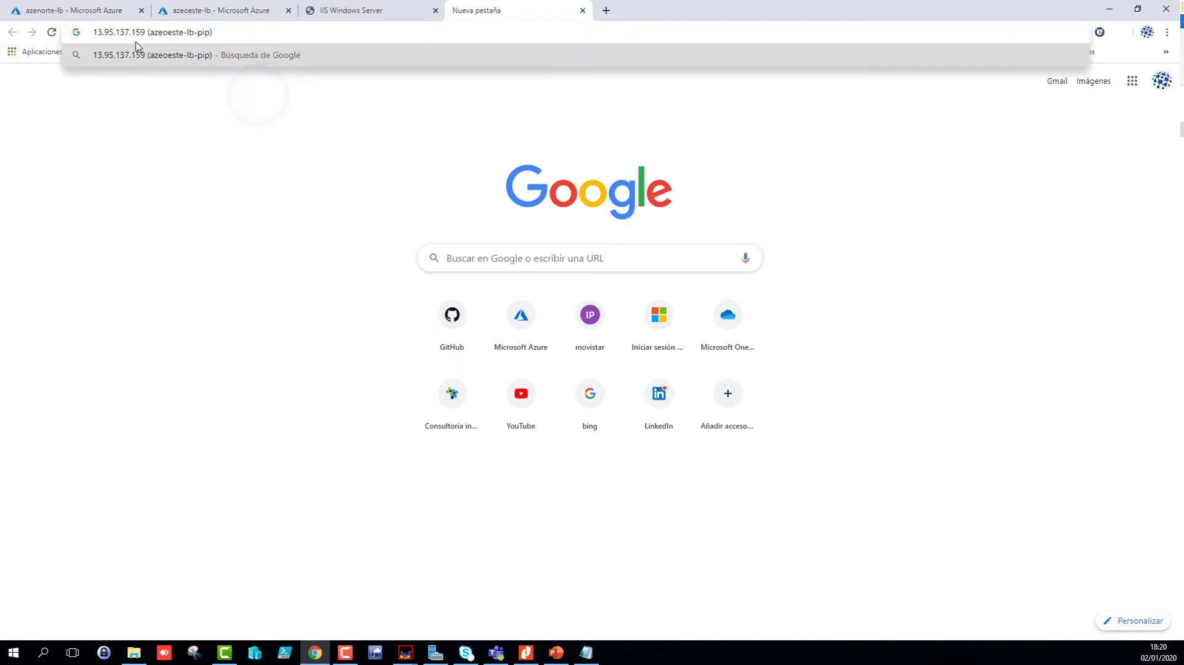
drag(147, 32, 212, 32)
key(BackSpace)
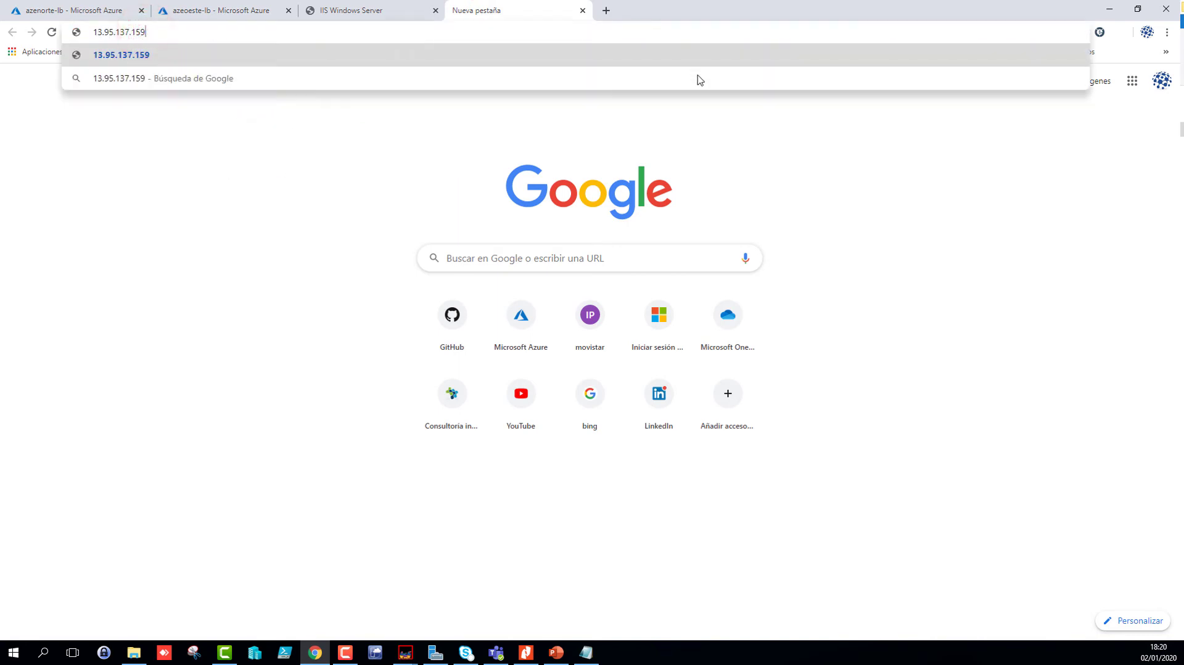
key(Return)
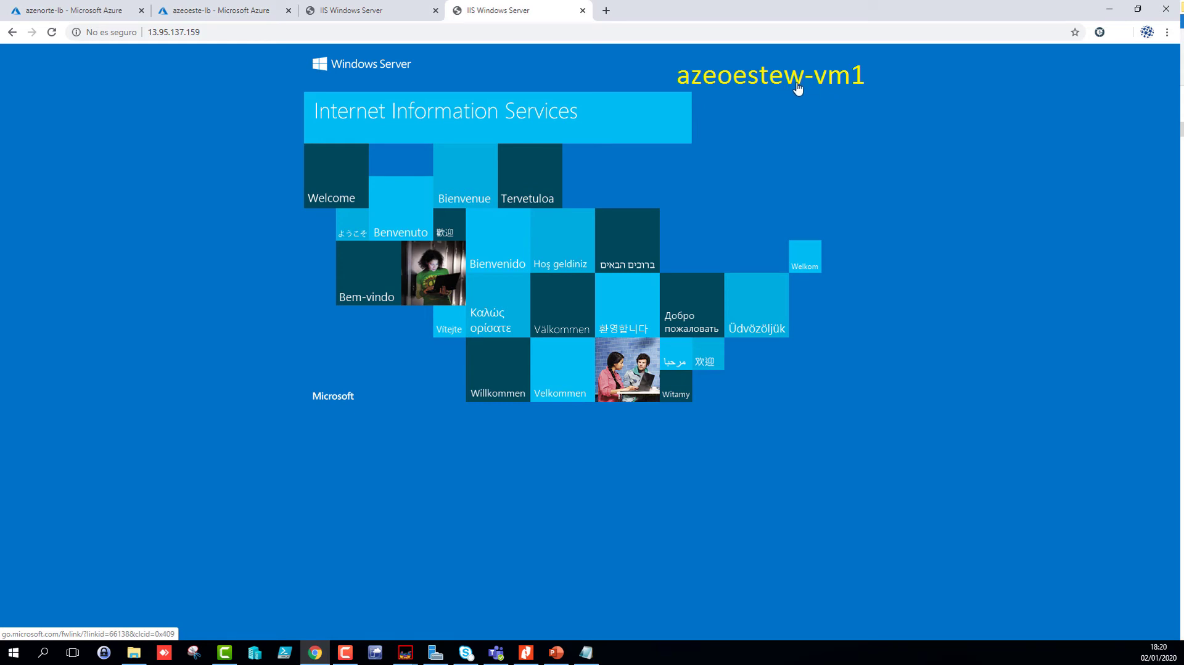
Compare the IIS pages served through the two load balancers to see which virtual machine answers on each
click(371, 16)
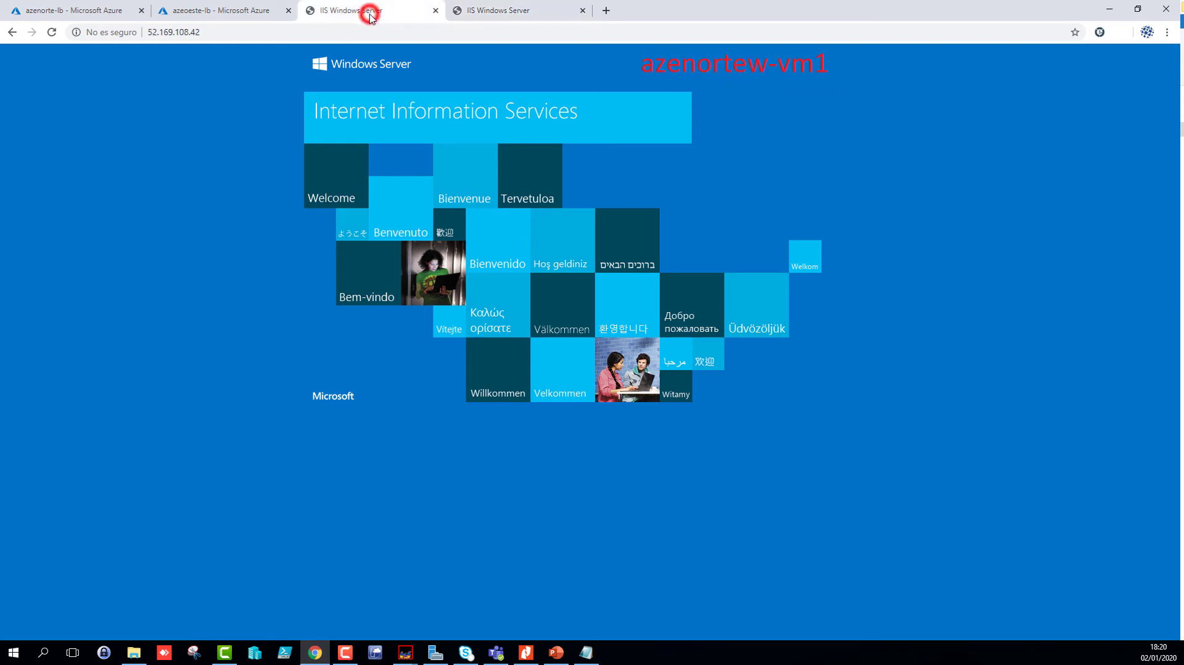
click(495, 16)
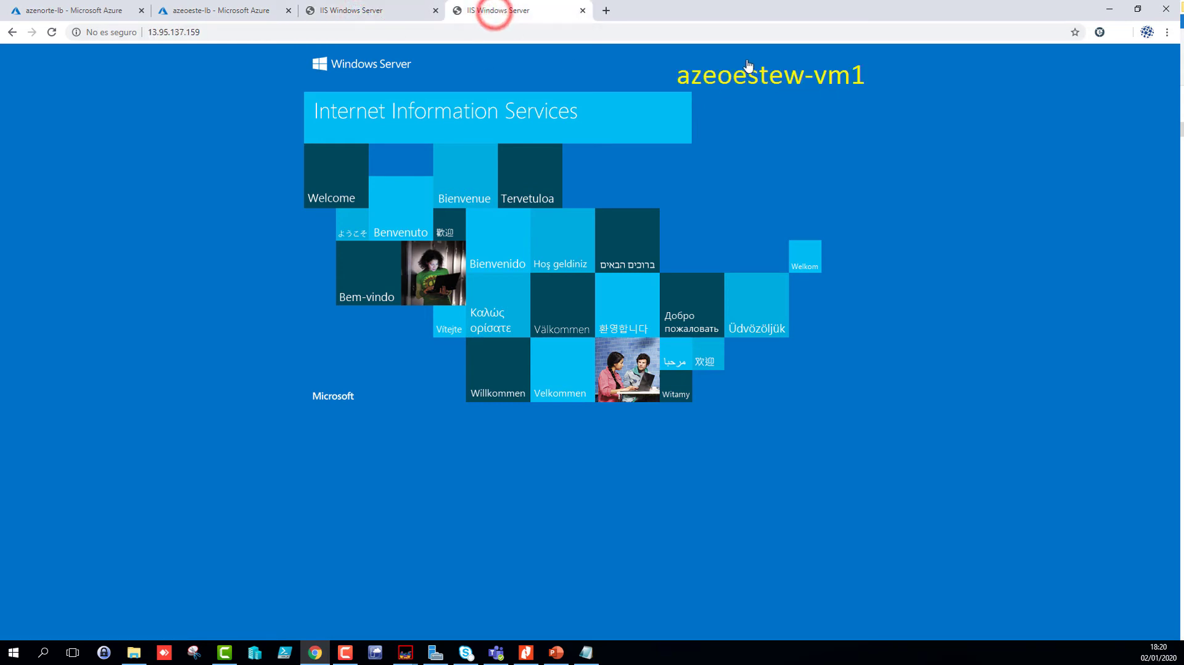
click(371, 15)
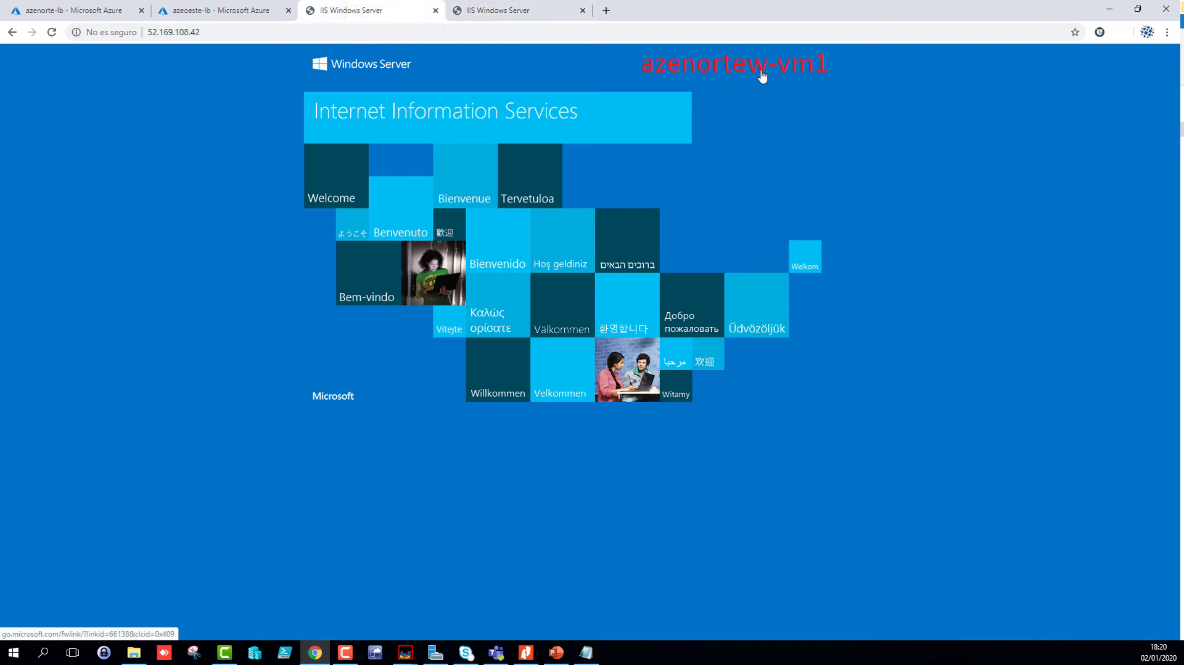
click(498, 11)
Switch to the architecture diagram and examine the azeoeste-lb and aznorte-lb load balancers and the azenortew-vm0 and azenortew-vm1 machines
key(alt+Tab)
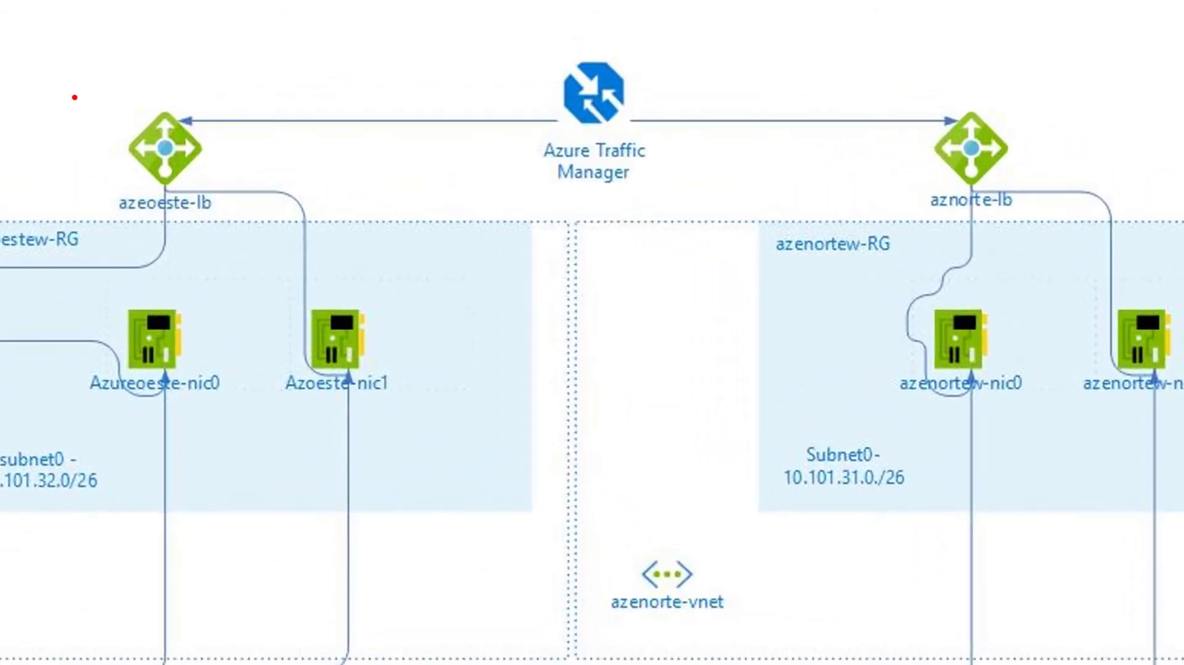
drag(307, 98, 280, 55)
mouse_move(117, 162)
mouse_down()
mouse_move(267, 201)
mouse_move(266, 217)
mouse_up()
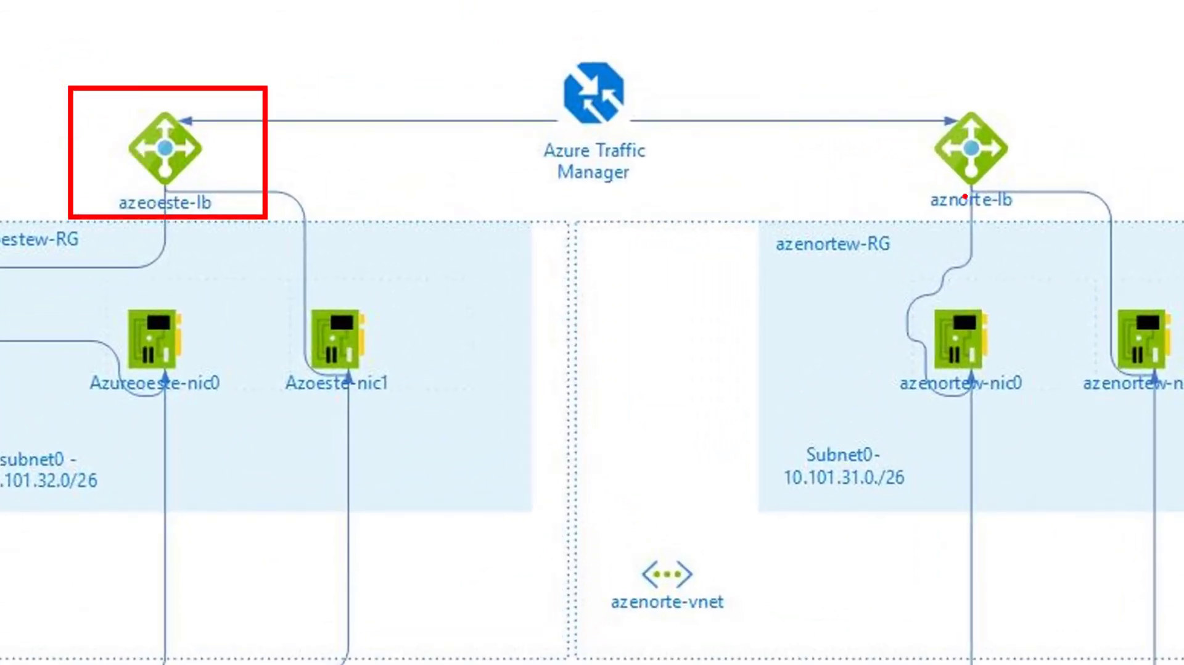
mouse_move(885, 85)
mouse_down()
mouse_move(1044, 212)
mouse_move(1078, 220)
mouse_up()
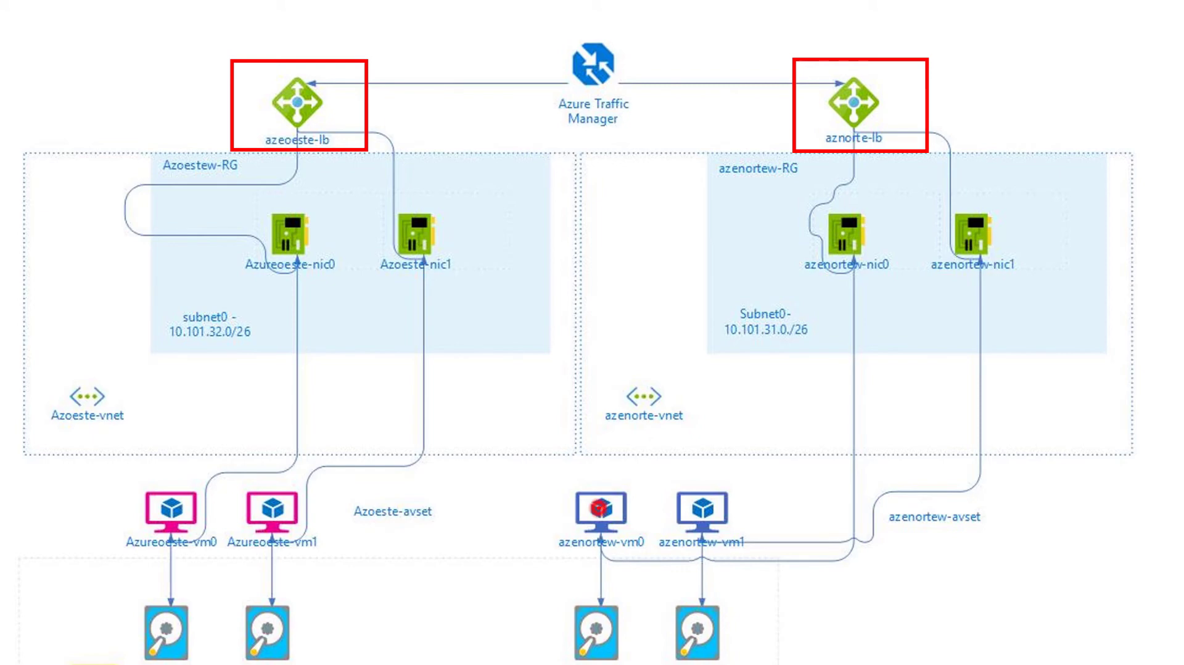
drag(597, 507, 632, 476)
drag(696, 507, 723, 489)
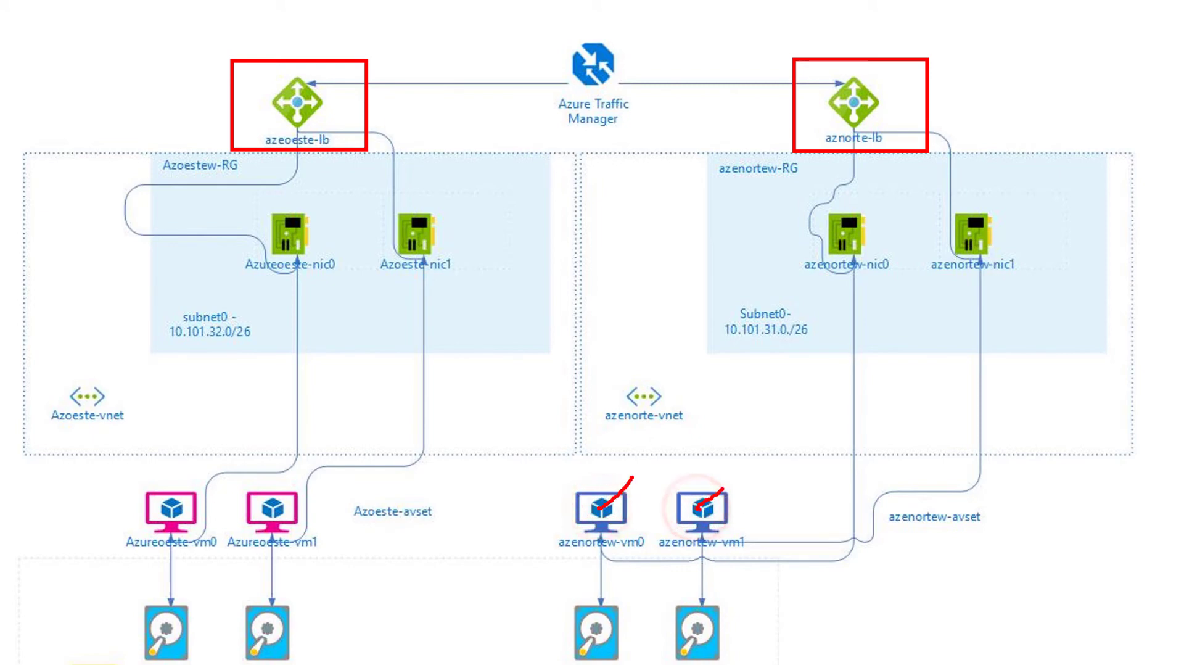
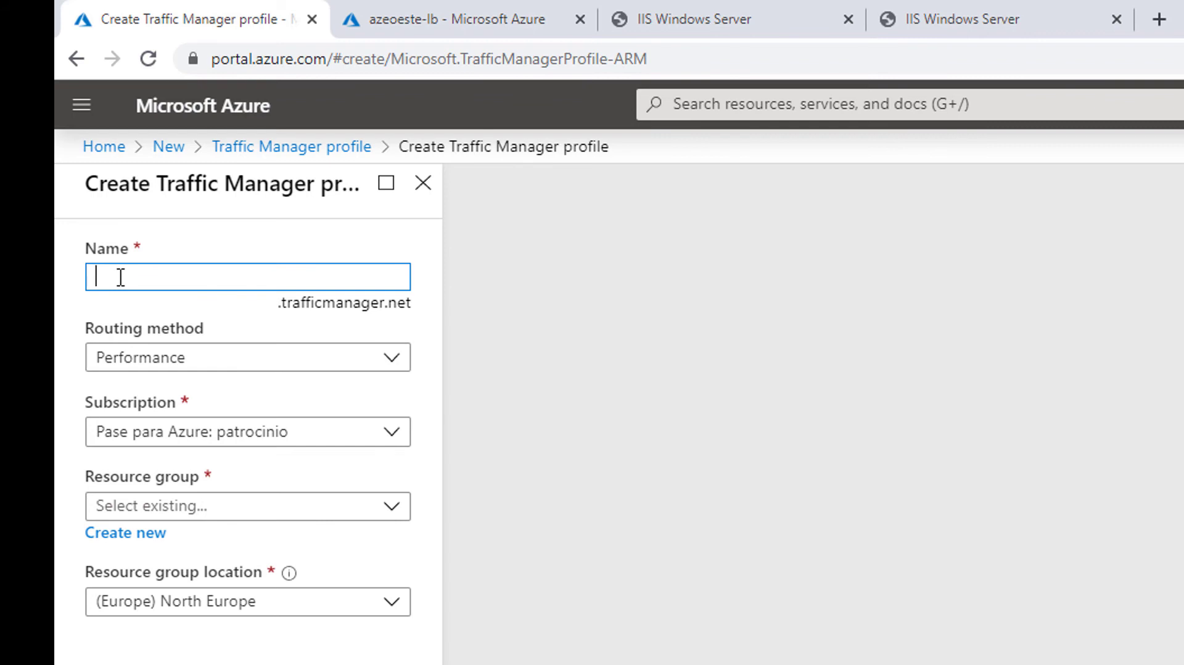
Name the new Traffic Manager profile appdemocit, copy that name, and set the routing method to Weighted
text(appdemocit)
drag(182, 277, 69, 270)
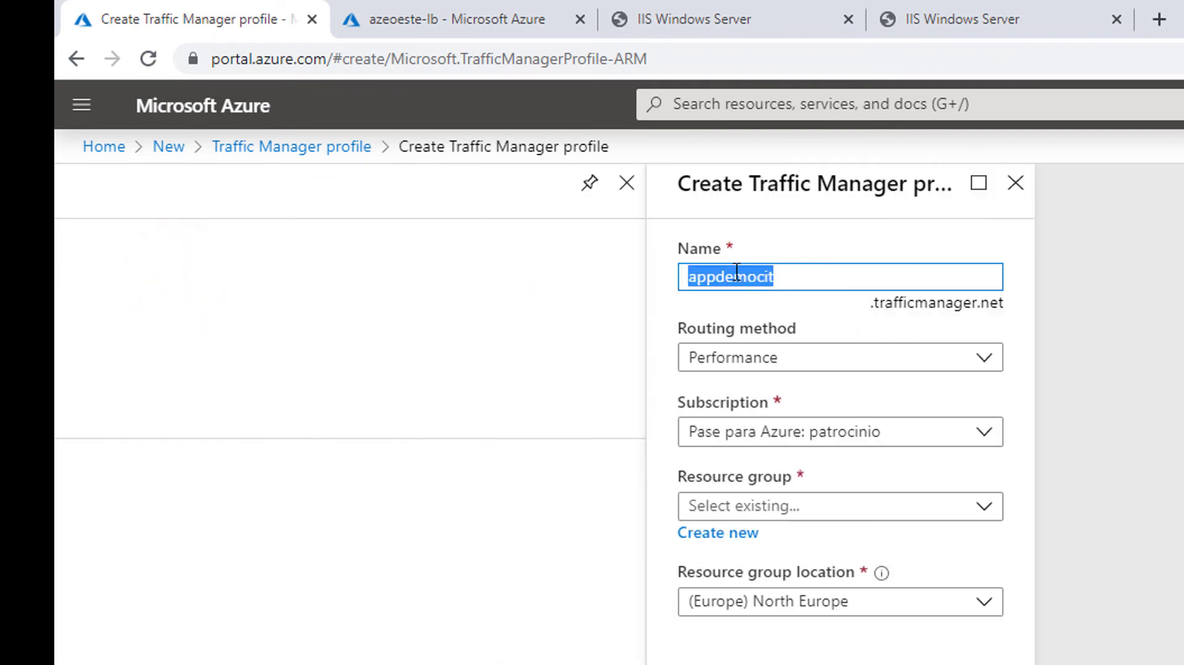
right_click(761, 284)
click(798, 316)
click(821, 372)
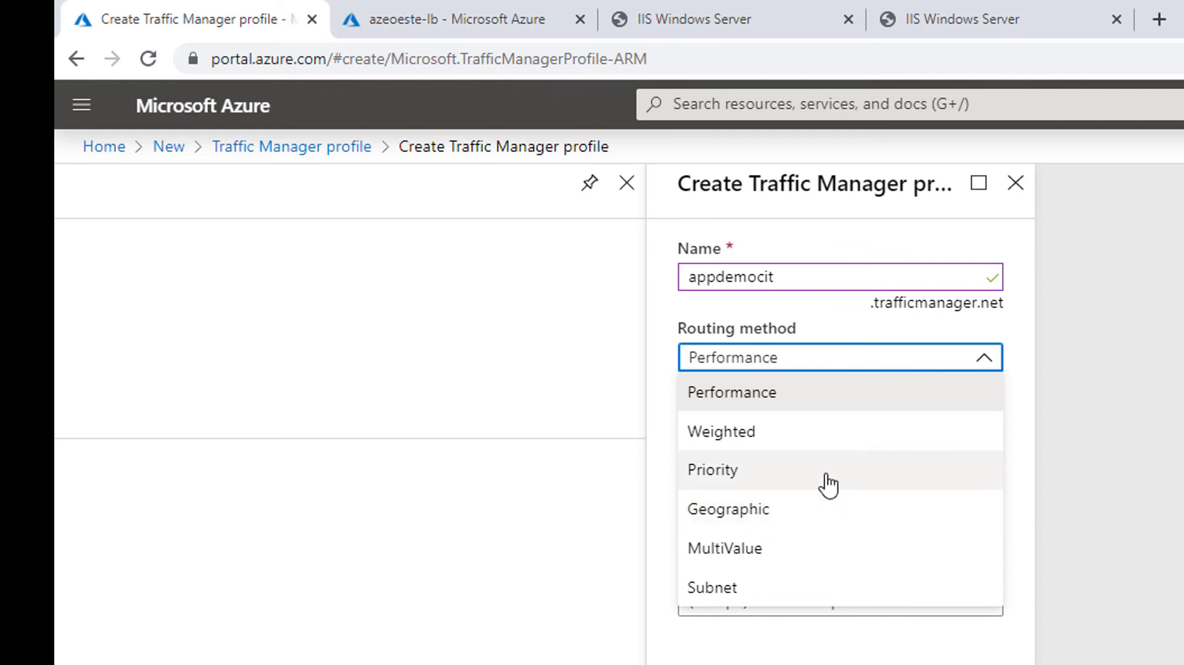
click(749, 425)
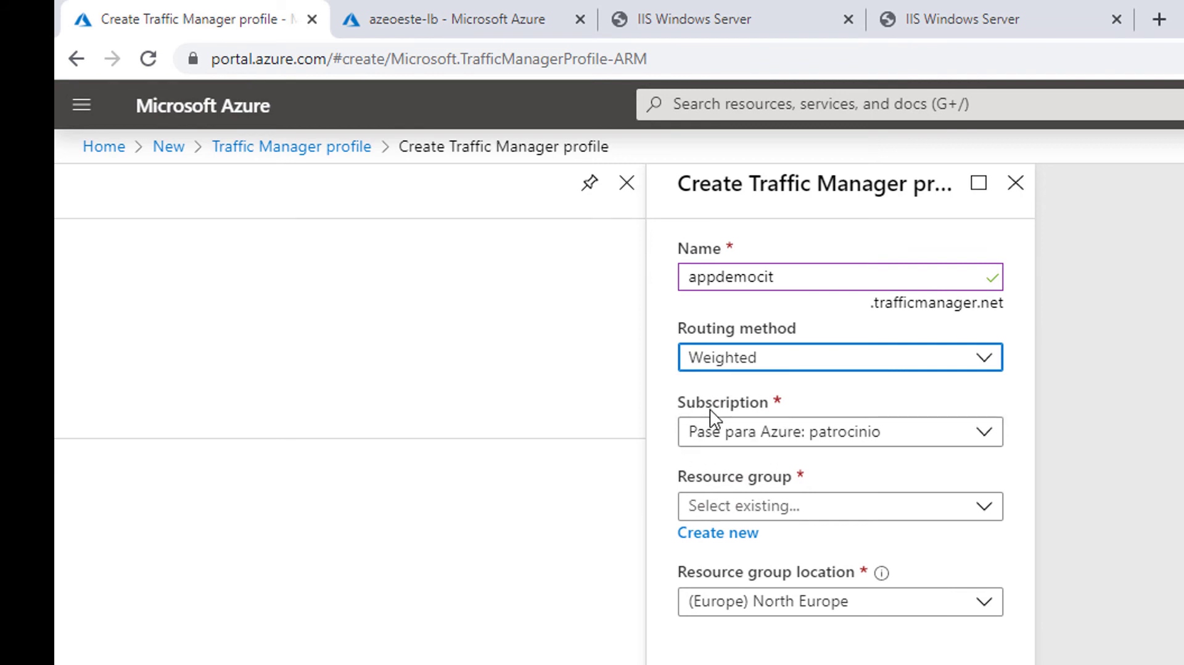
Assign the Traffic Manager profile to the existing resource group RG-azenorte and create it
click(796, 517)
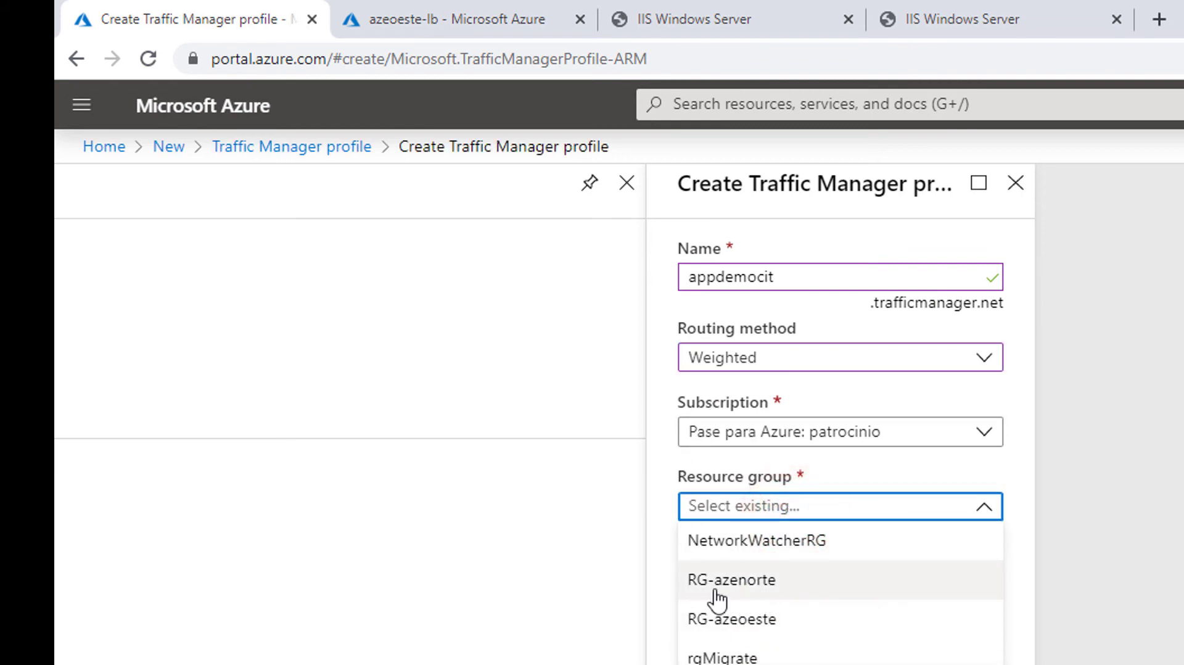
click(759, 583)
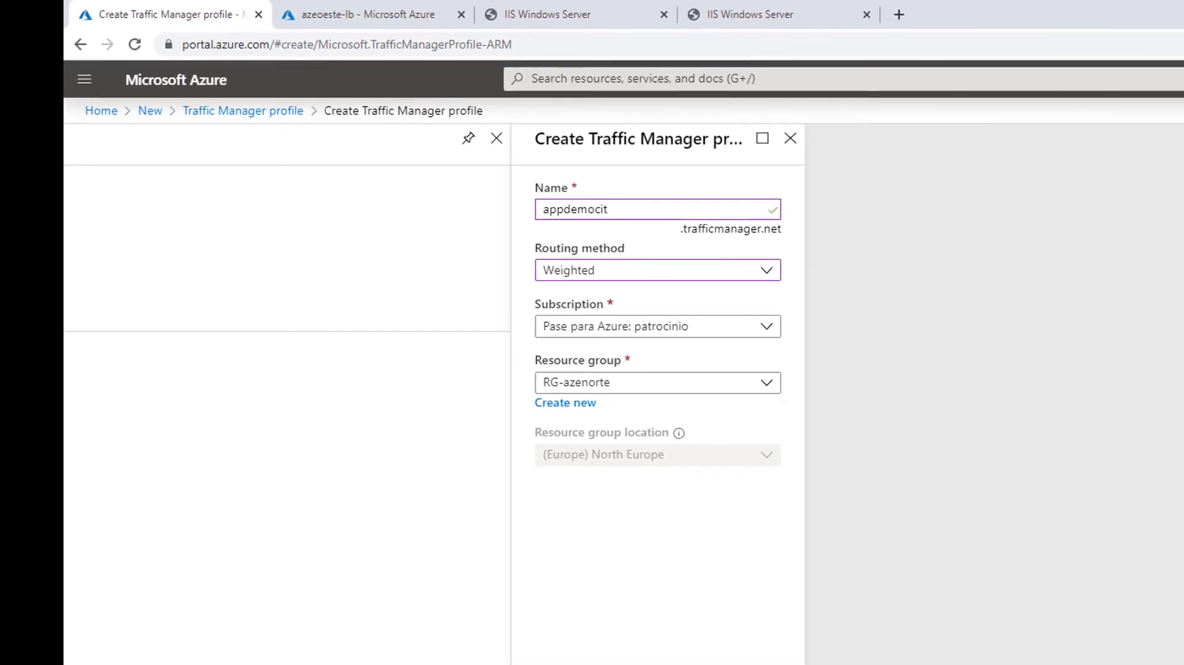
click(378, 615)
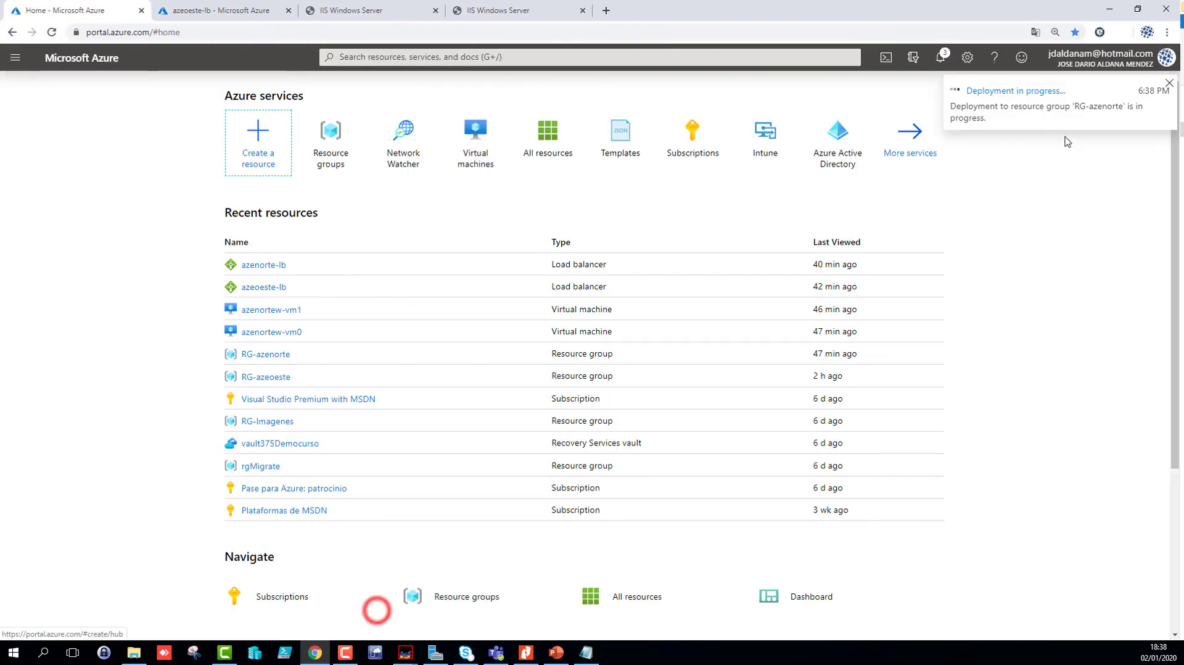
Open the deployed appdemocit Traffic Manager profile from its deployment and copy its DNS name
click(1001, 91)
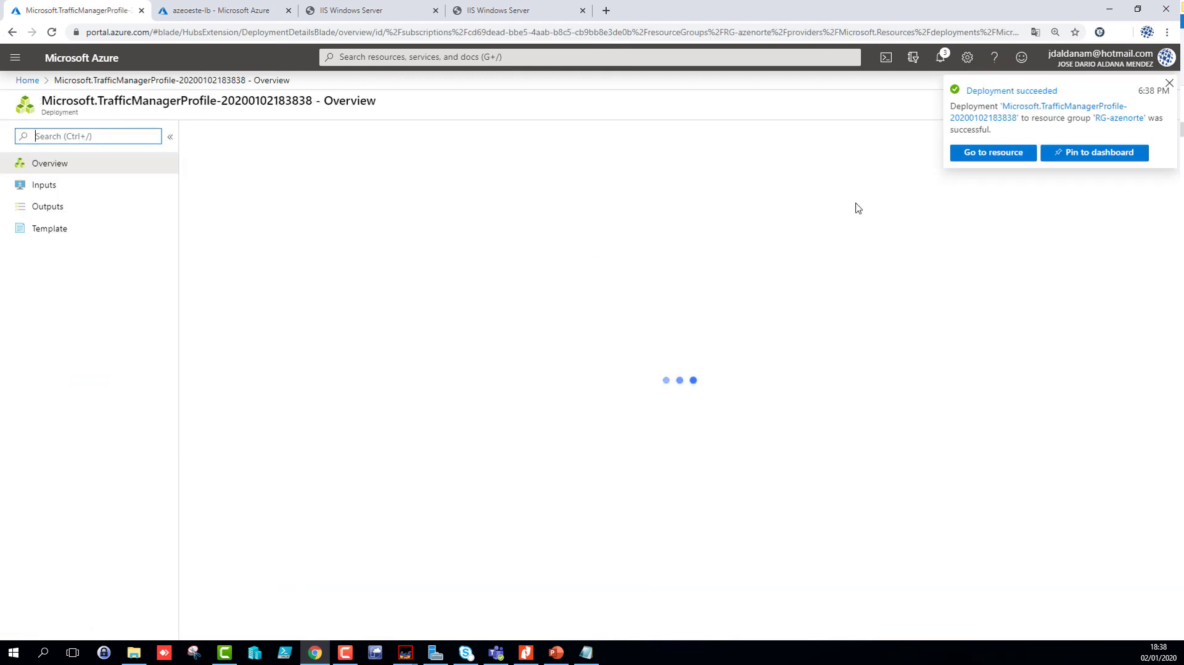
click(998, 156)
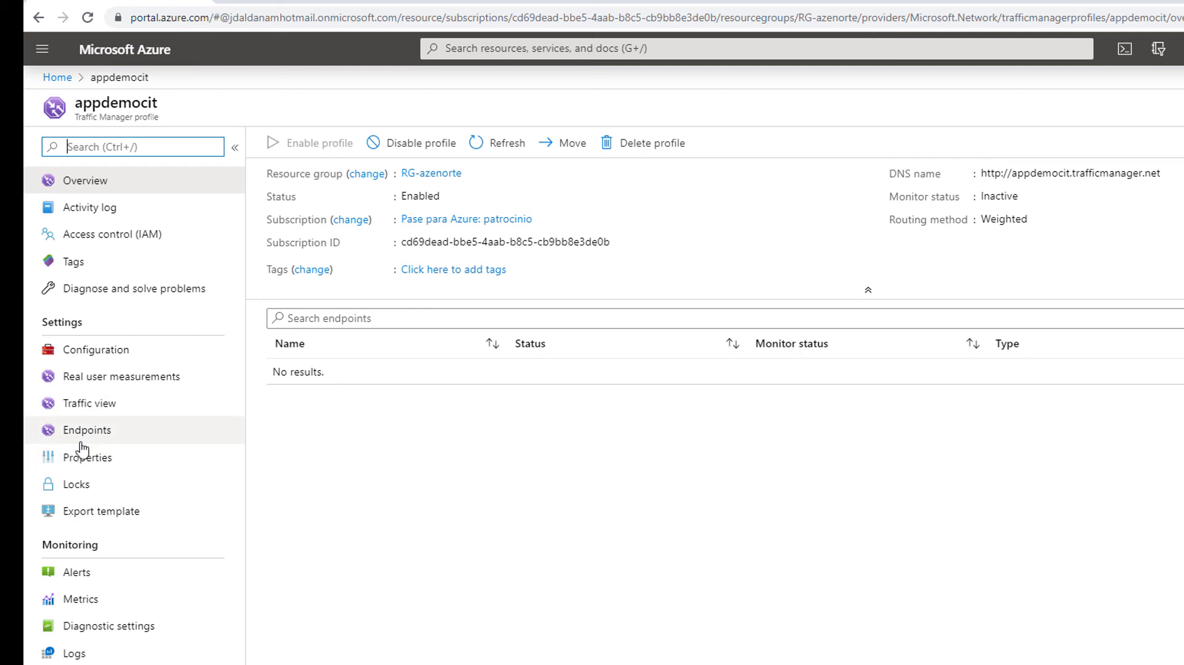
key(ctrl+/)
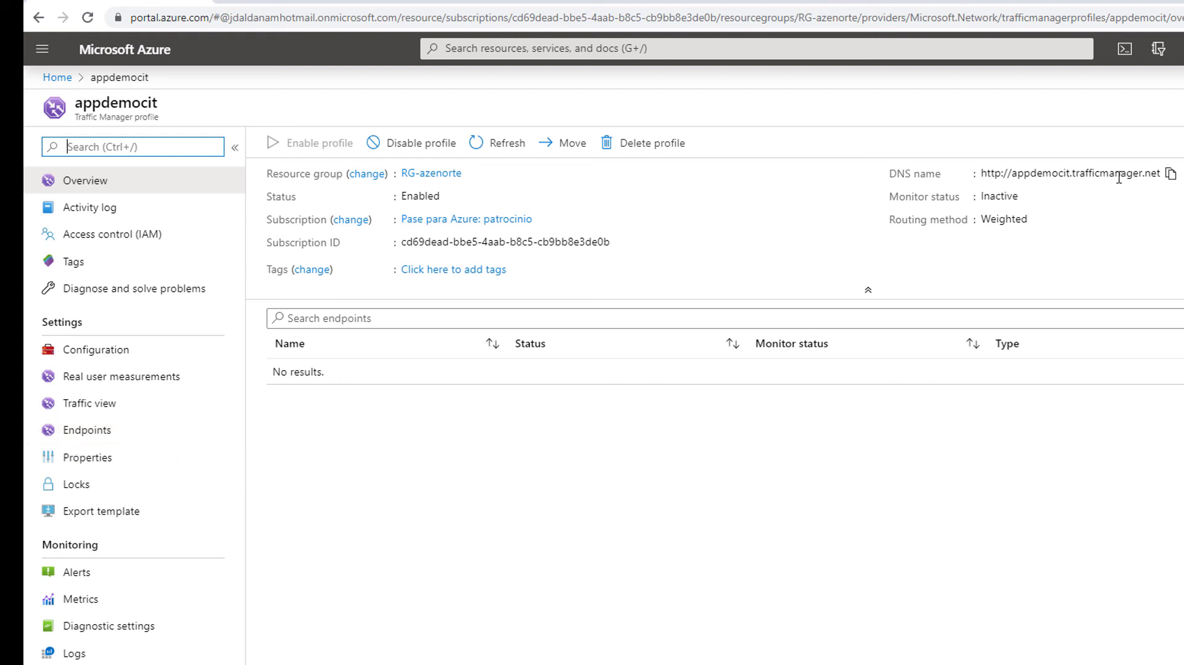
click(1171, 173)
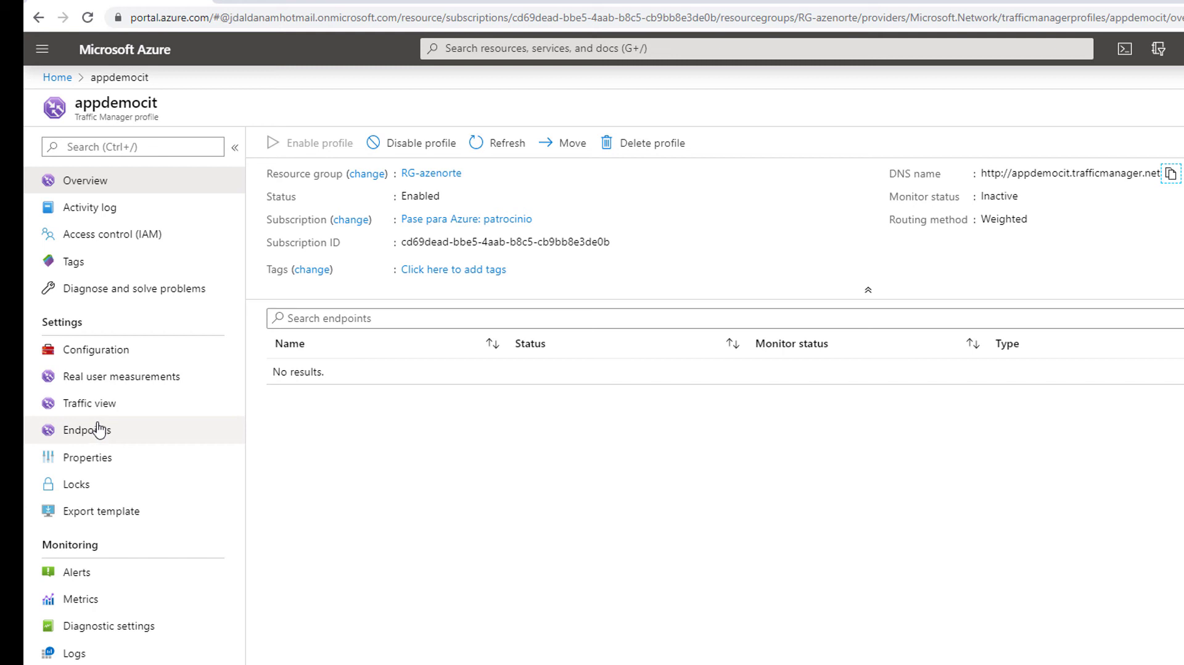
Open the configuration settings of the azenorte-lb-pip public IP address in the RG-azenorte resource group
click(96, 430)
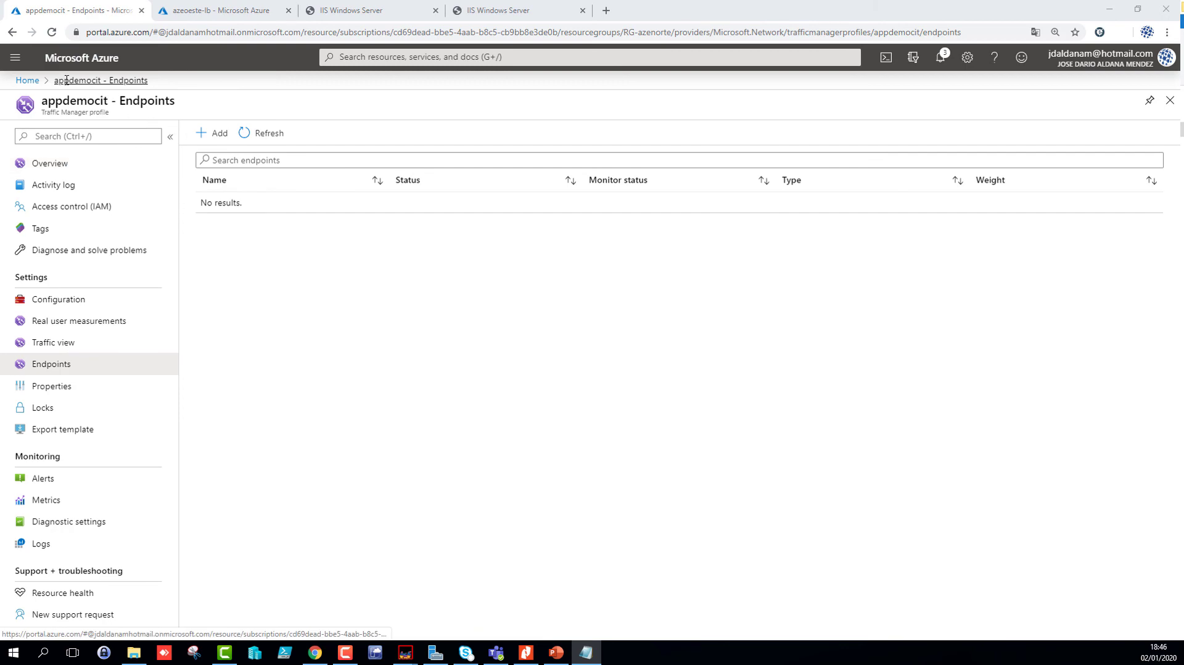
click(25, 80)
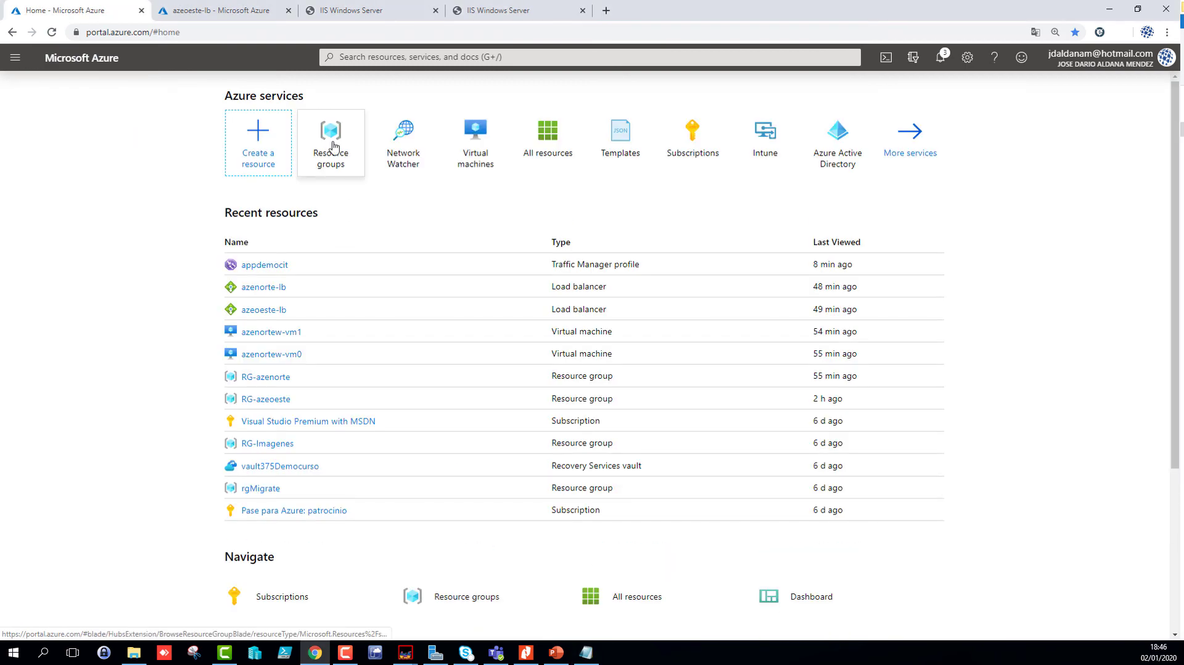
click(332, 146)
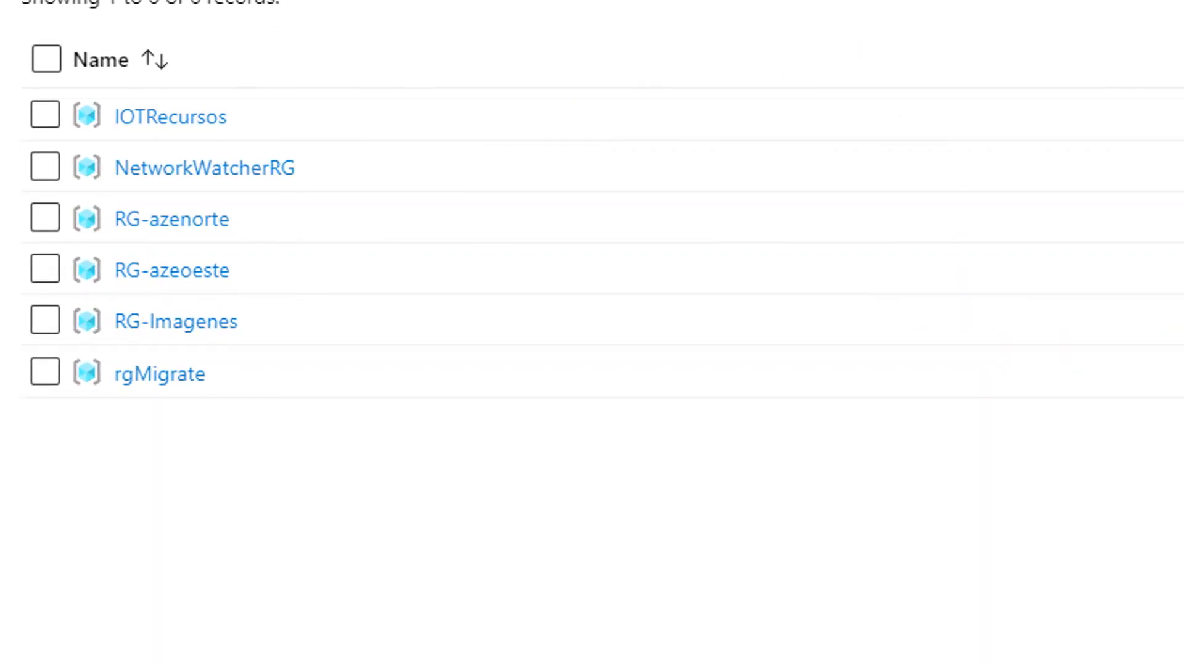
click(207, 223)
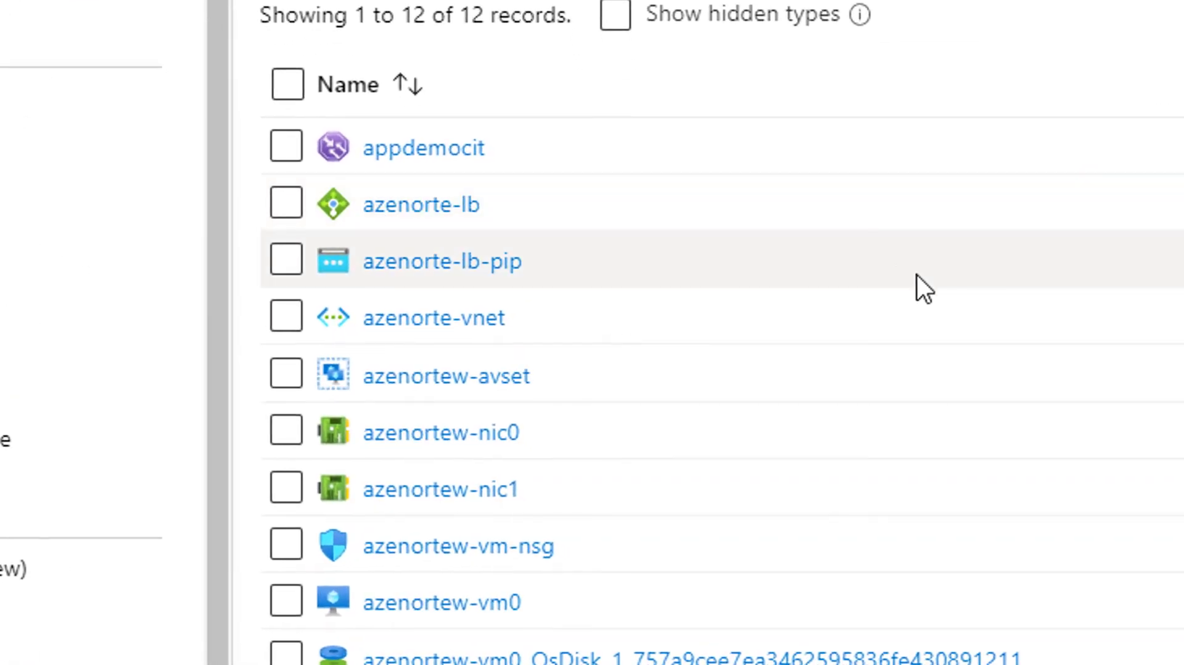
click(412, 275)
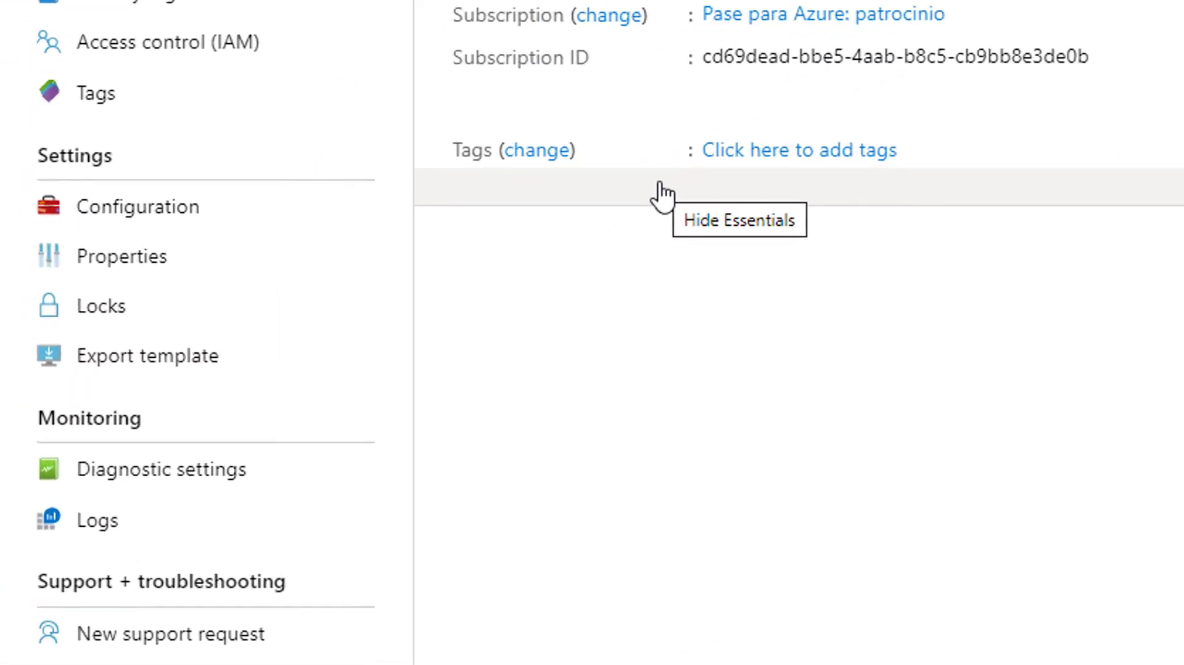
click(104, 205)
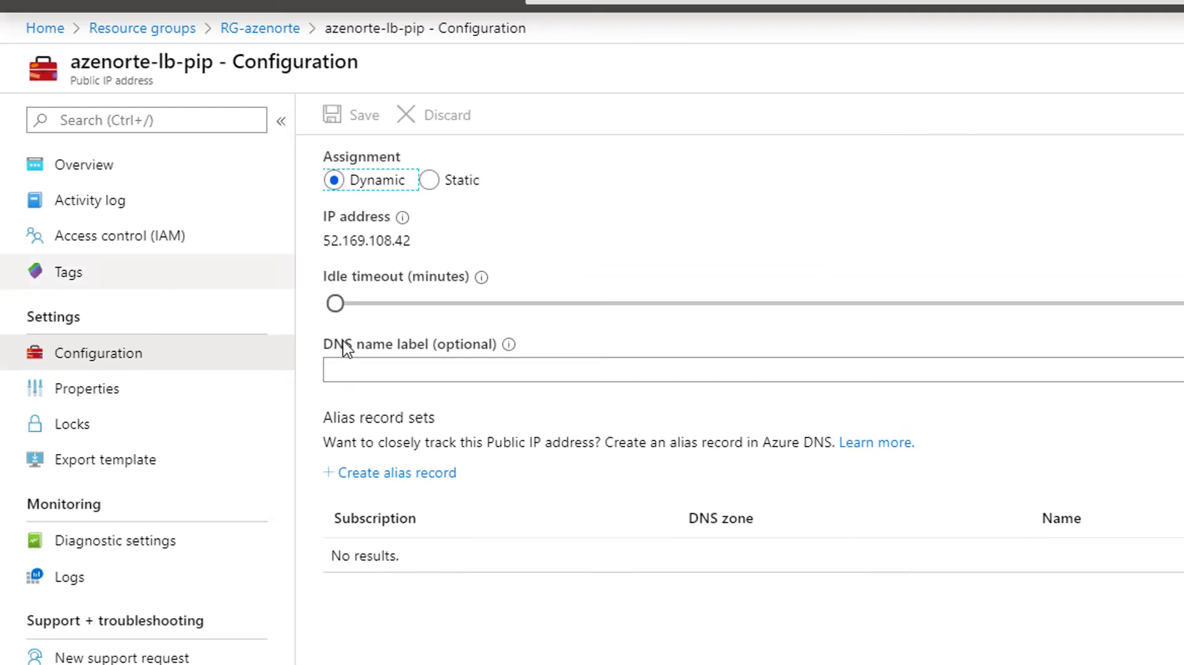
Set the DNS name label of azenorte-lb-pip to appdemocit and save the configuration
click(362, 372)
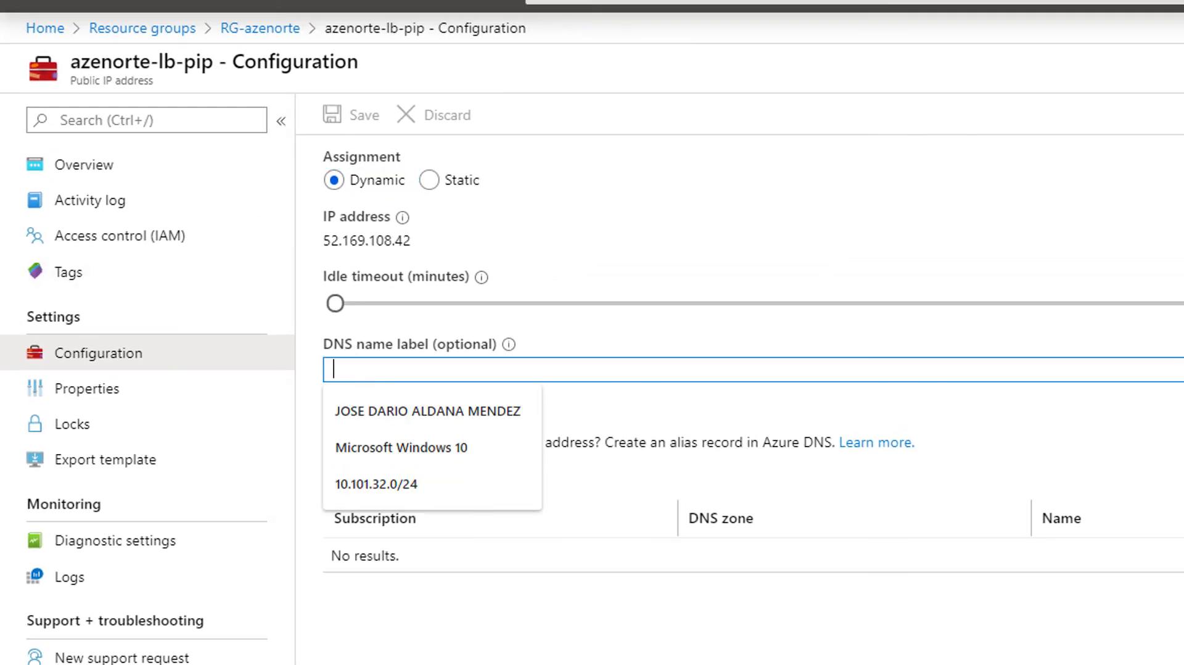
click(886, 399)
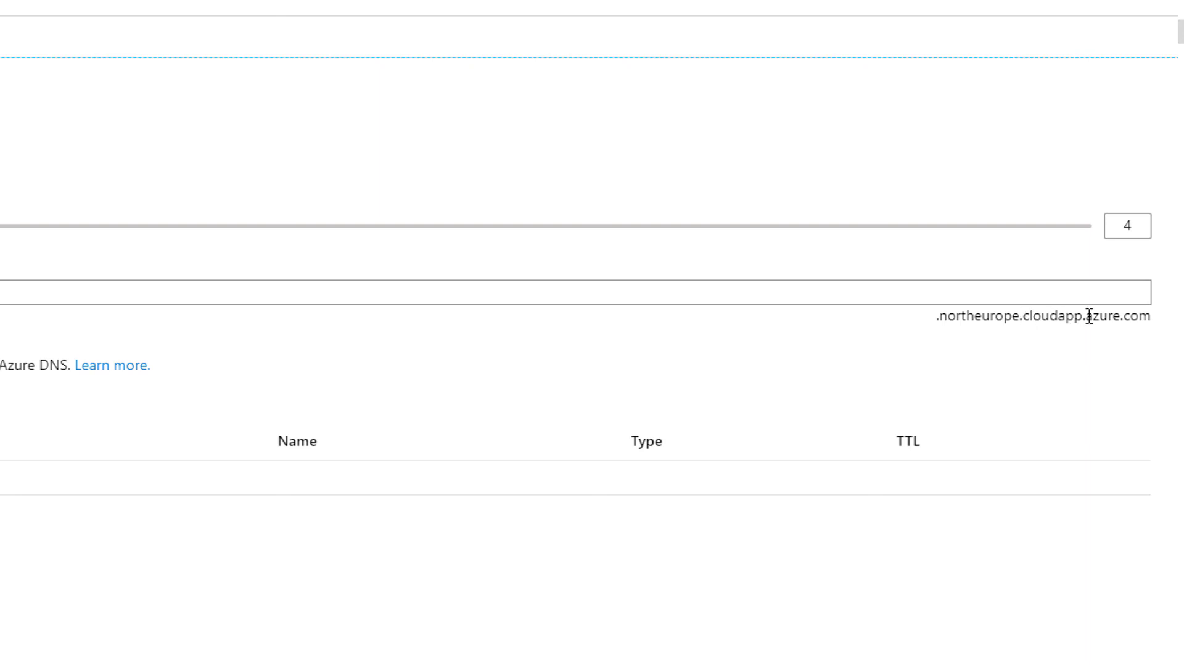
click(323, 296)
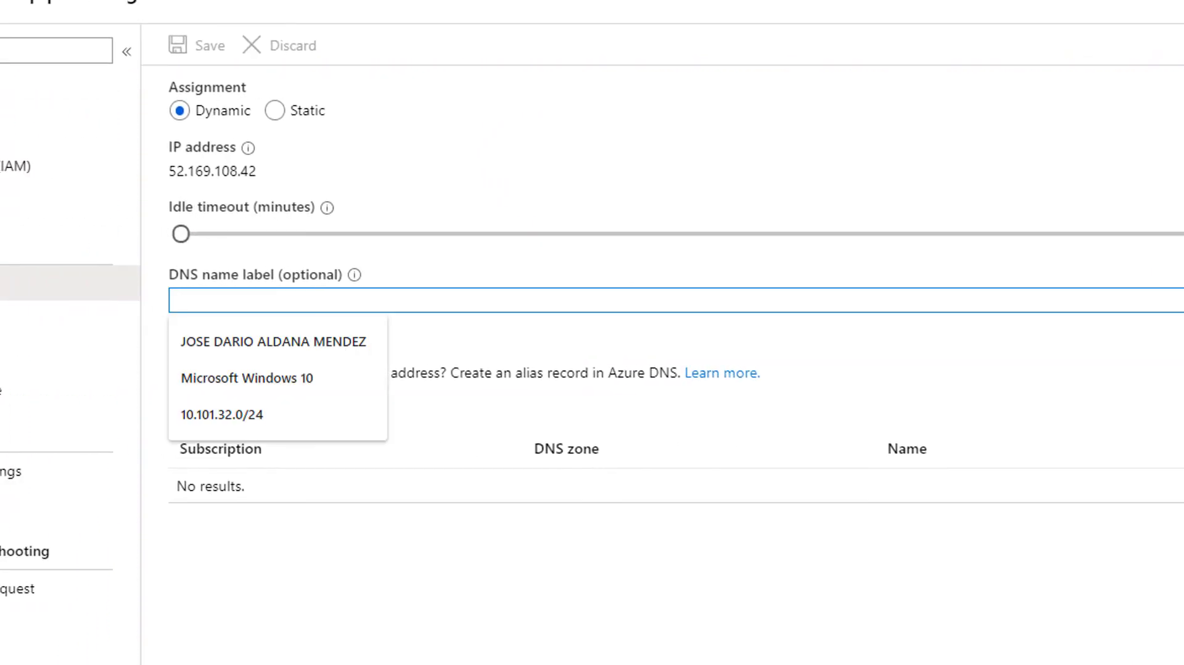
key(Tab)
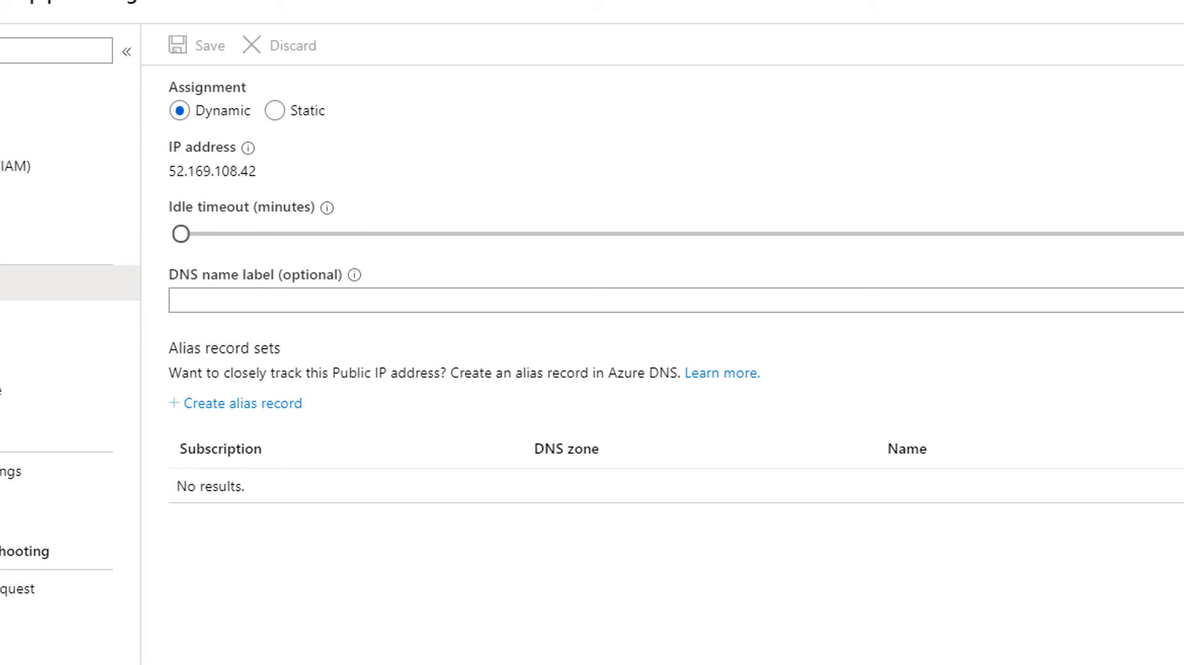
click(186, 308)
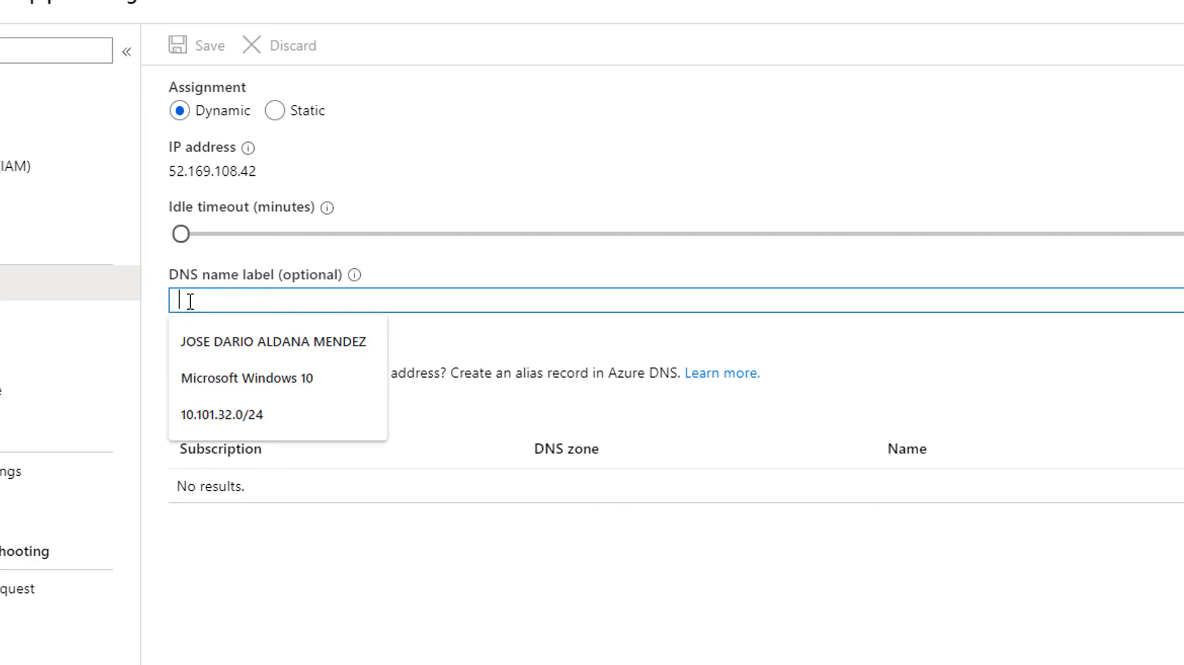
text(appdemocit)
click(179, 300)
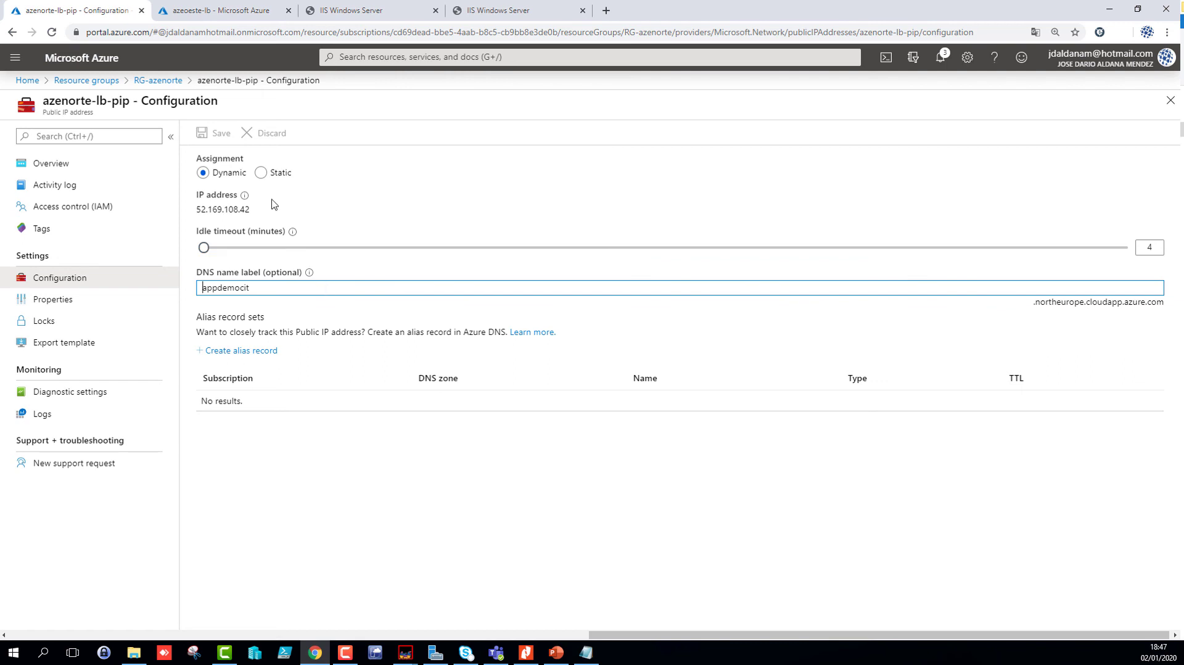
click(312, 315)
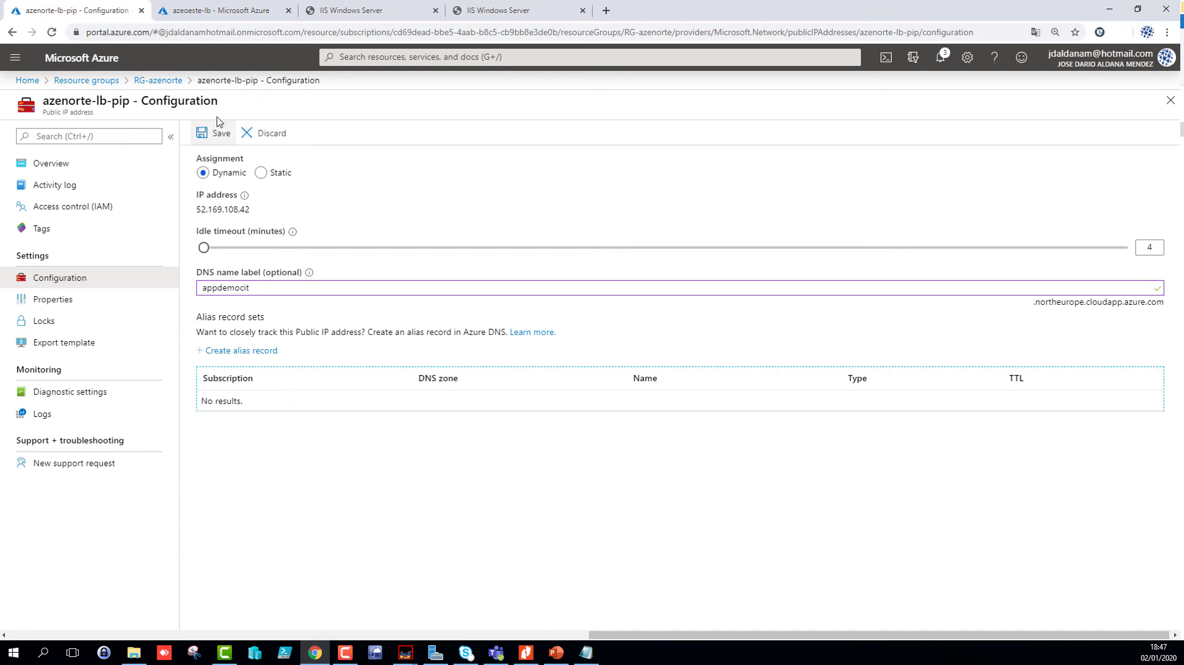
click(214, 133)
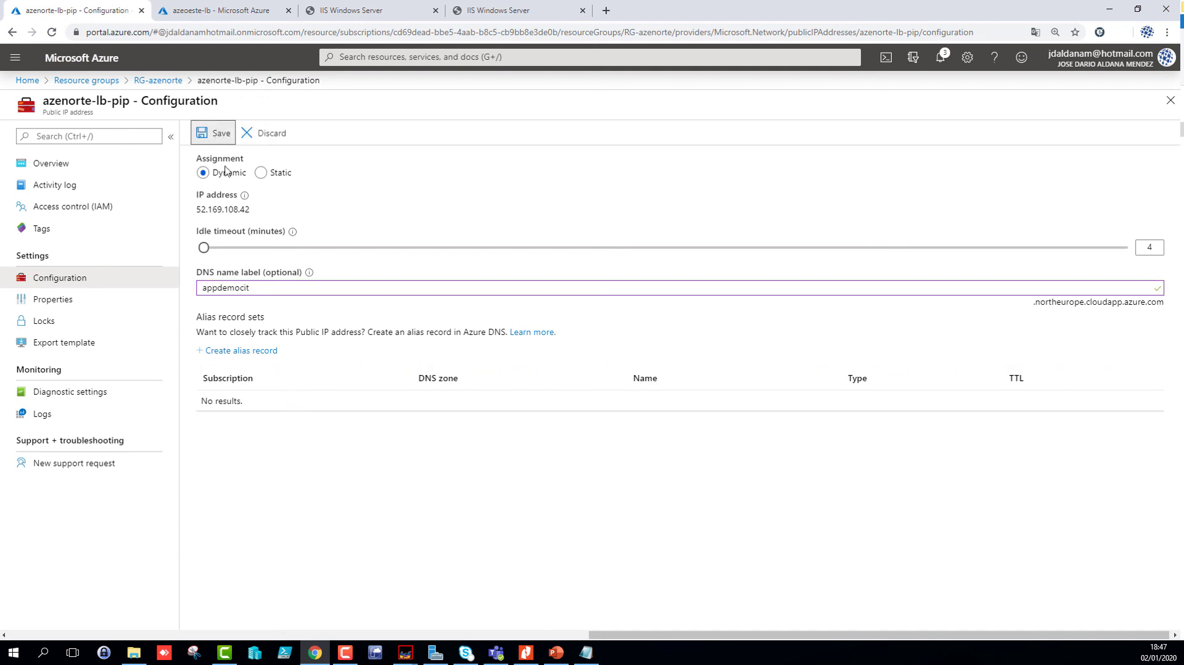
In the azeoeste-lb browser tab, open the configuration settings of the azeoeste-lb-pip public IP address in the RG-azeoeste resource group
click(223, 16)
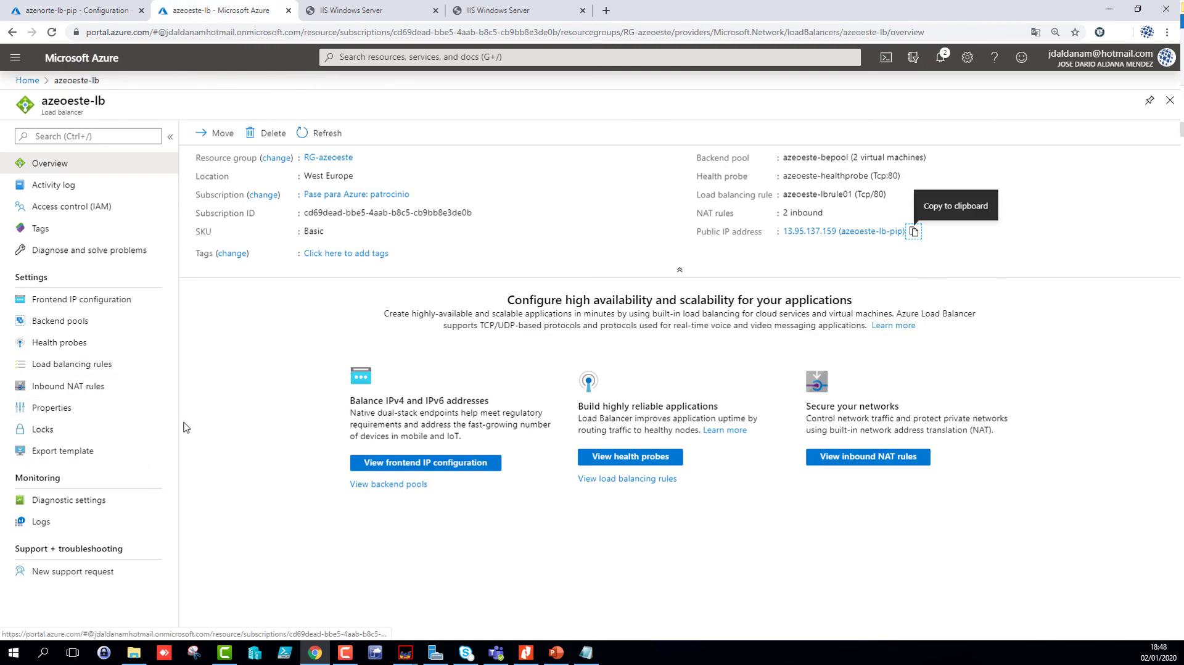
click(27, 81)
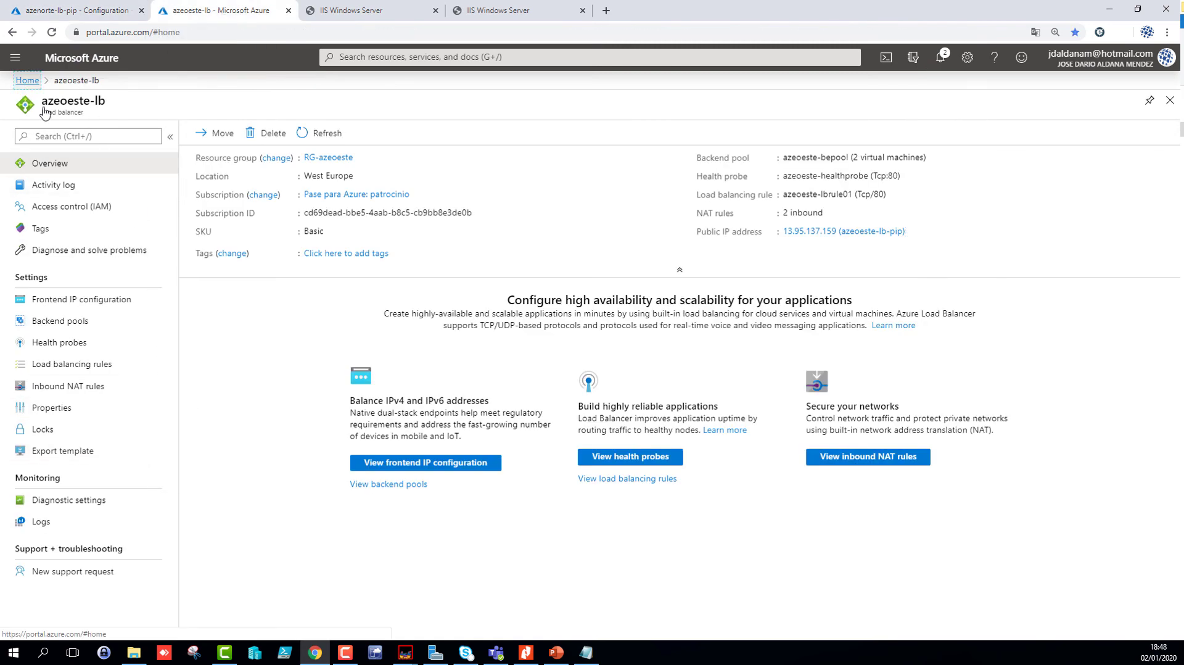
click(336, 151)
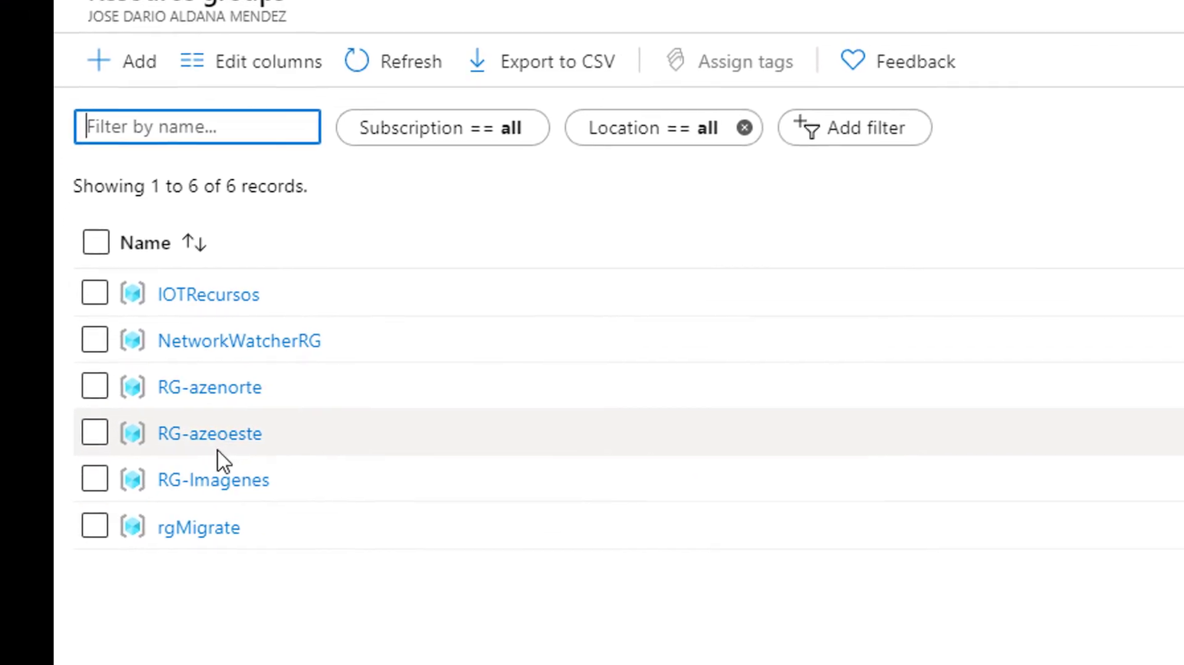
click(176, 623)
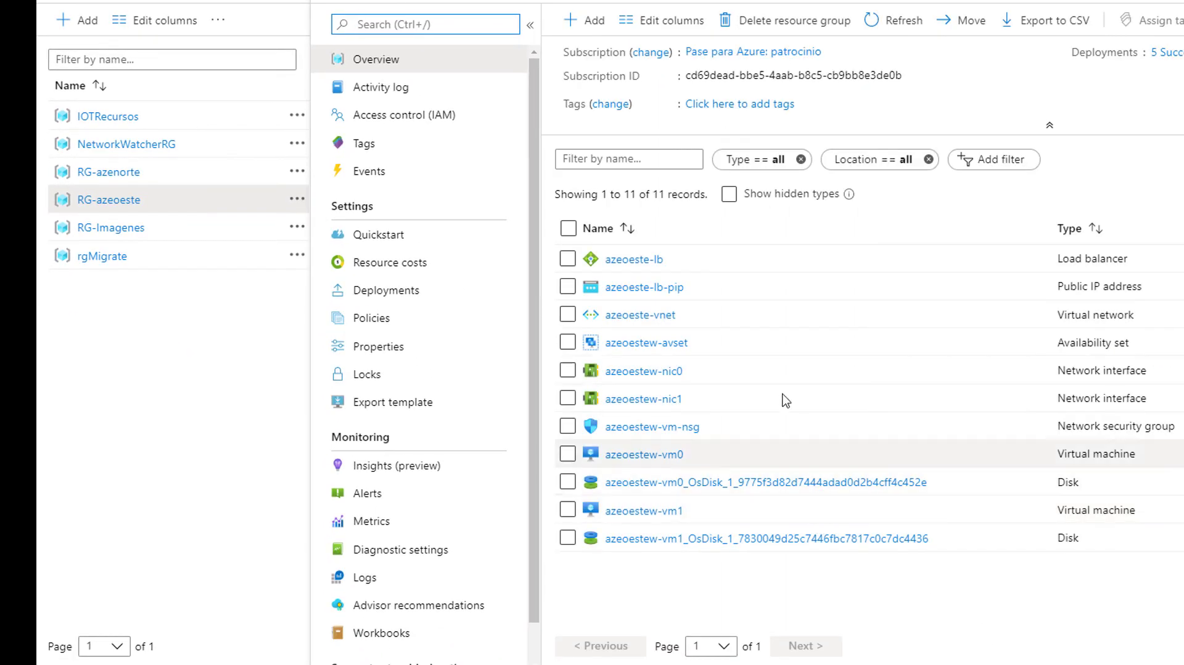
click(655, 291)
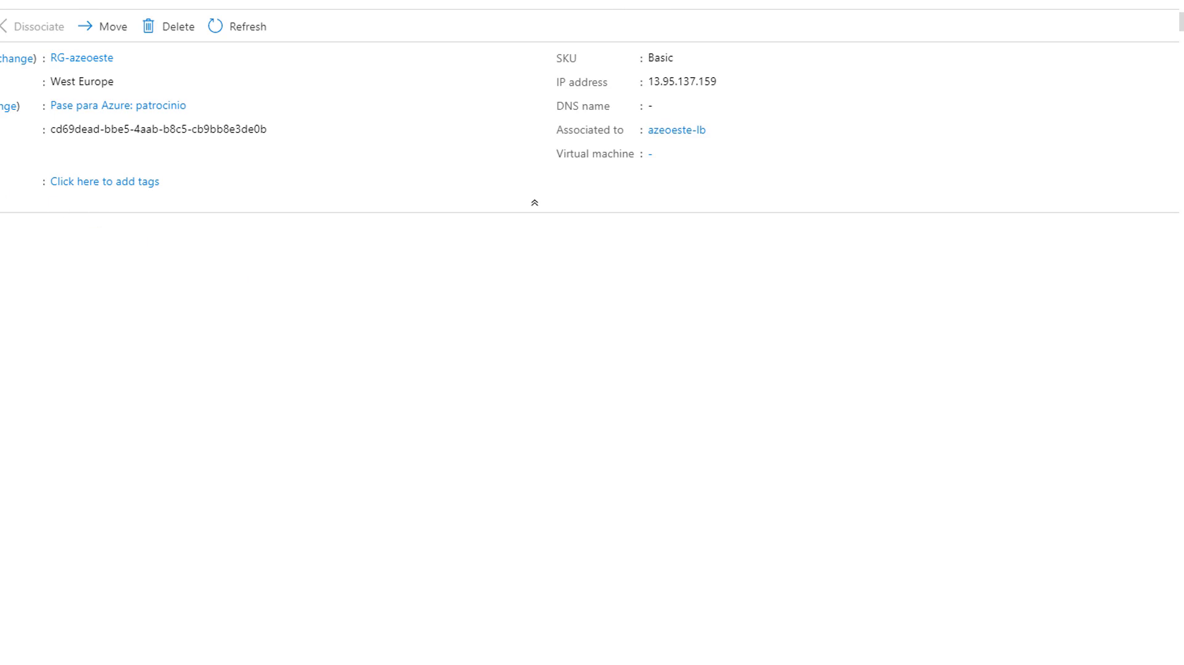
click(92, 253)
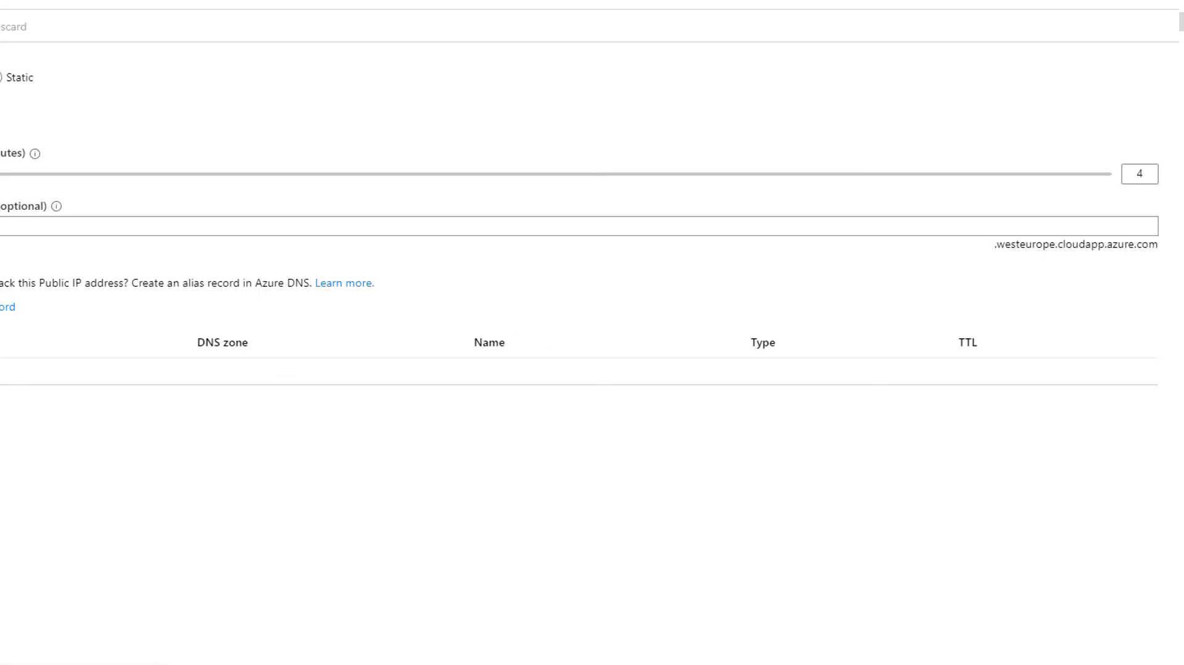
Set the DNS name label of azeoeste-lb-pip to appdemocit and save the configuration
click(13, 226)
text(appdemocit)
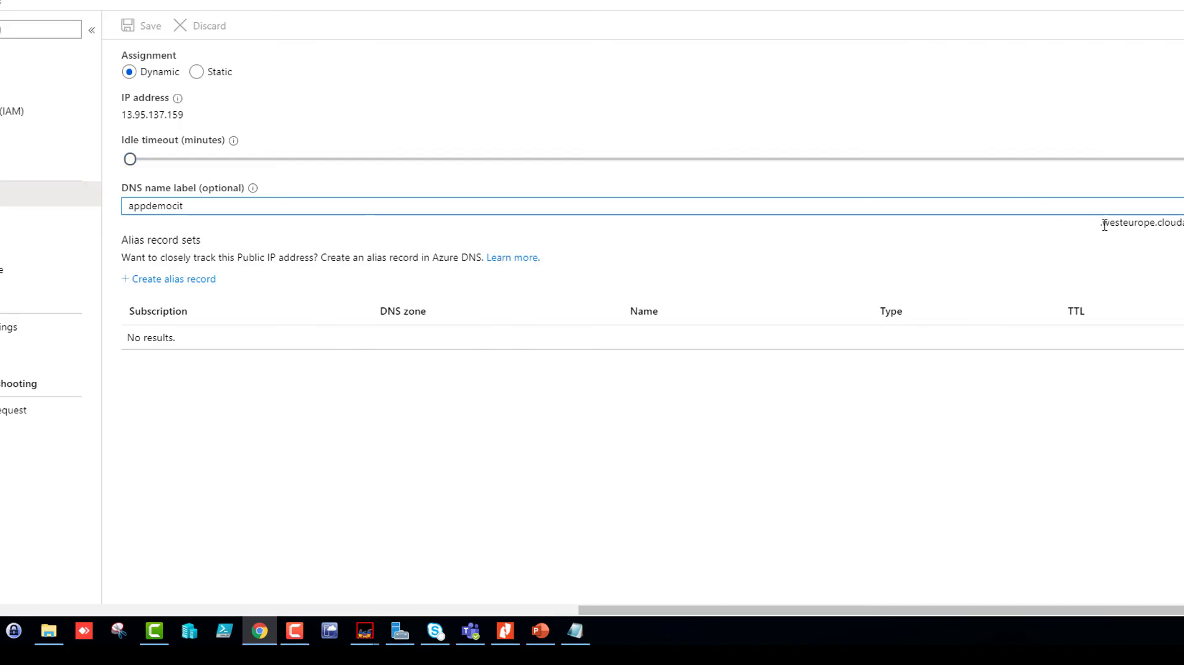
drag(1104, 224, 1157, 226)
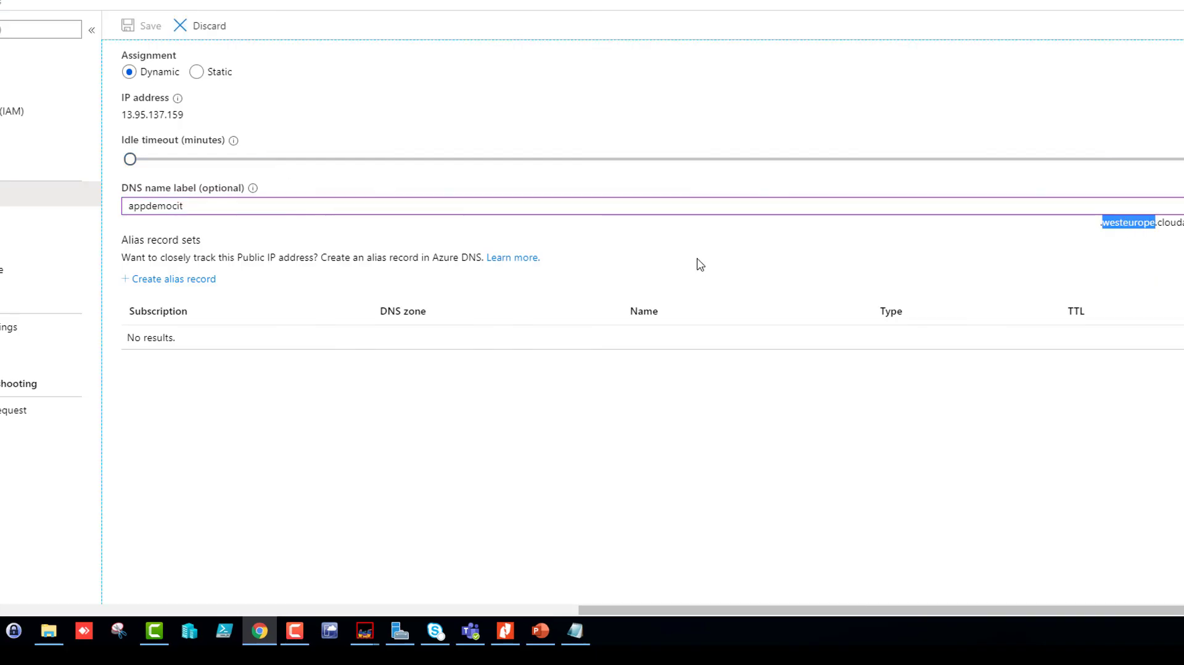
click(179, 347)
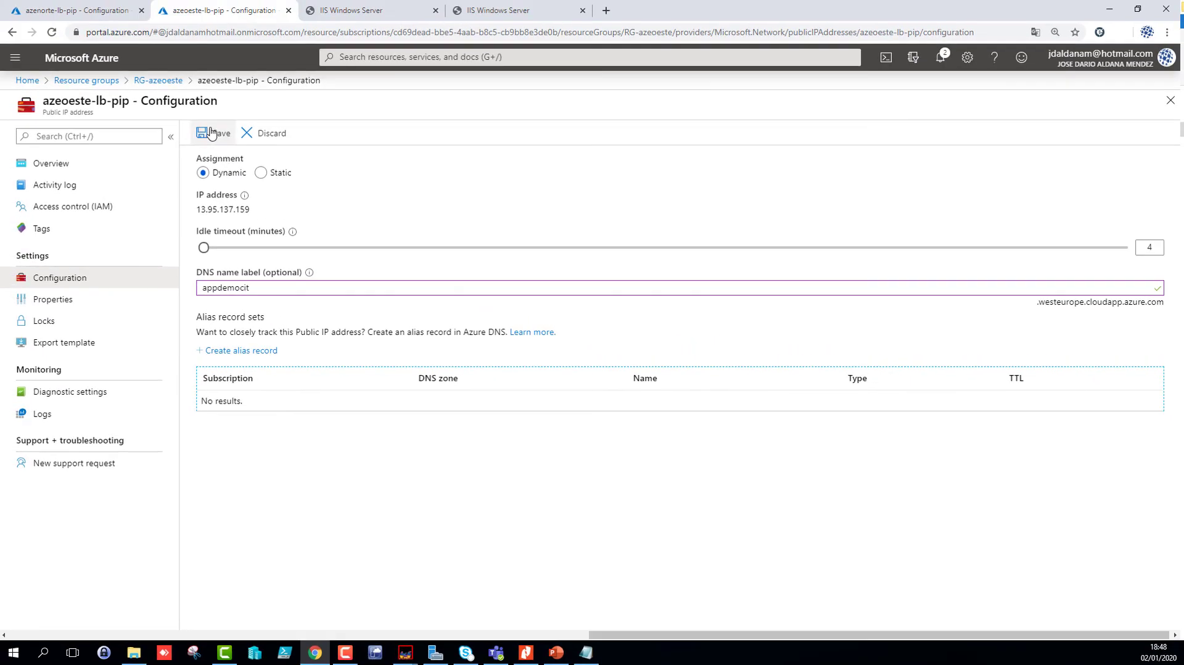
click(212, 133)
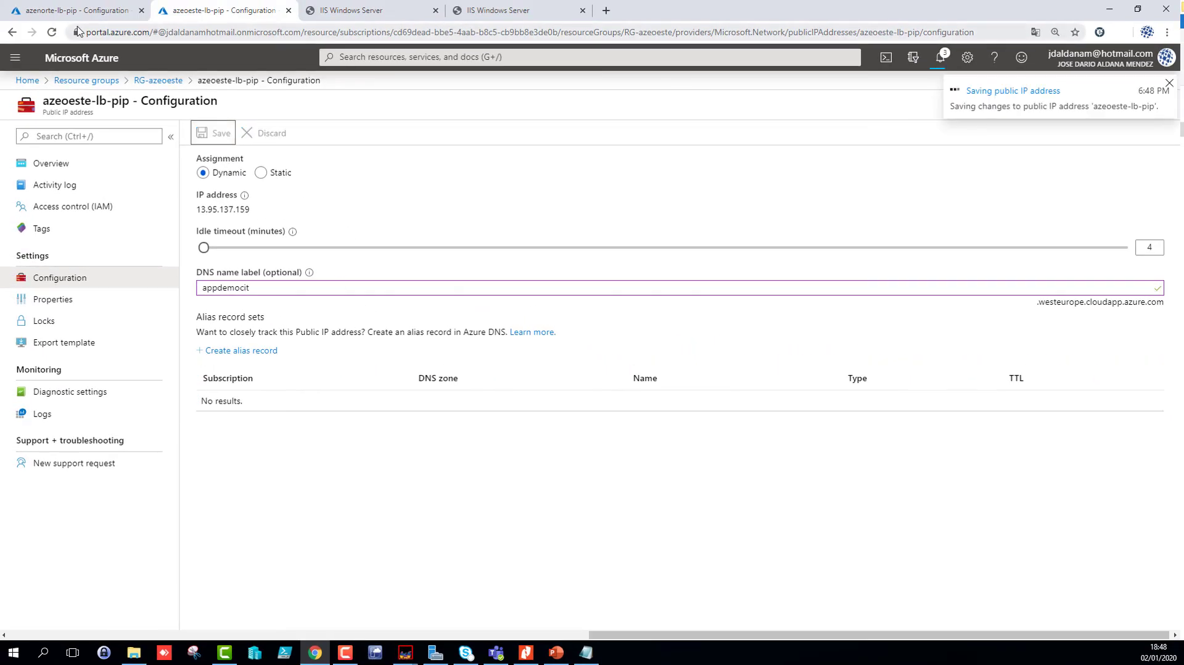
Return to the RG-azenorte resource group and open the endpoints of the appdemocit Traffic Manager profile
click(55, 11)
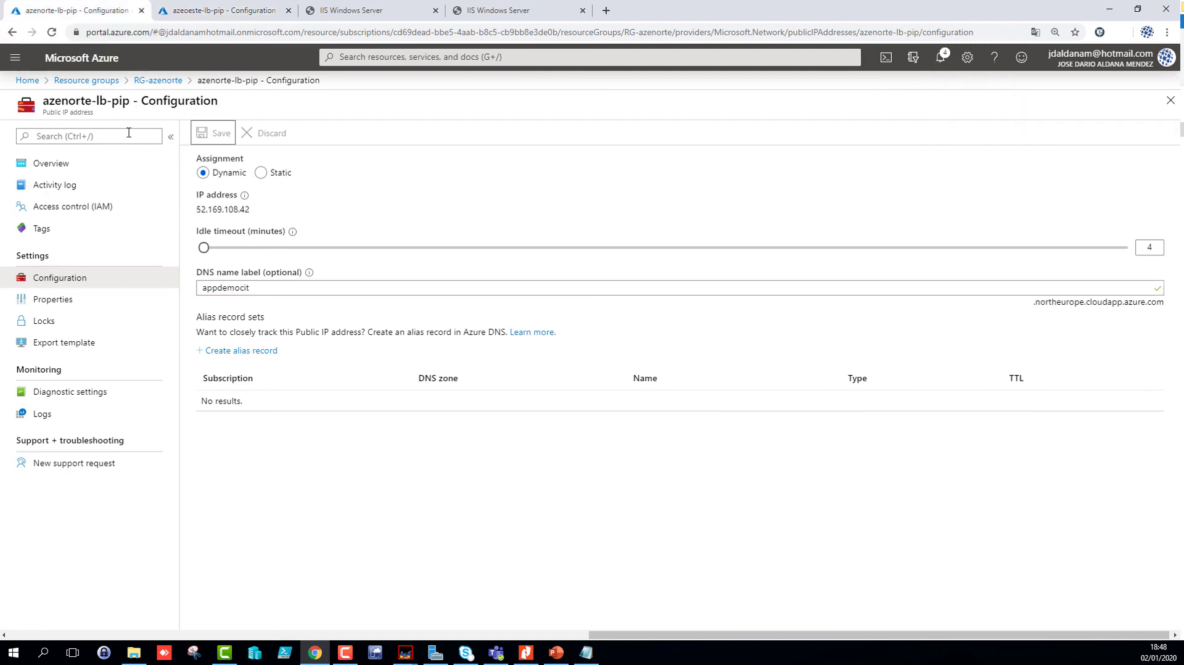
click(159, 80)
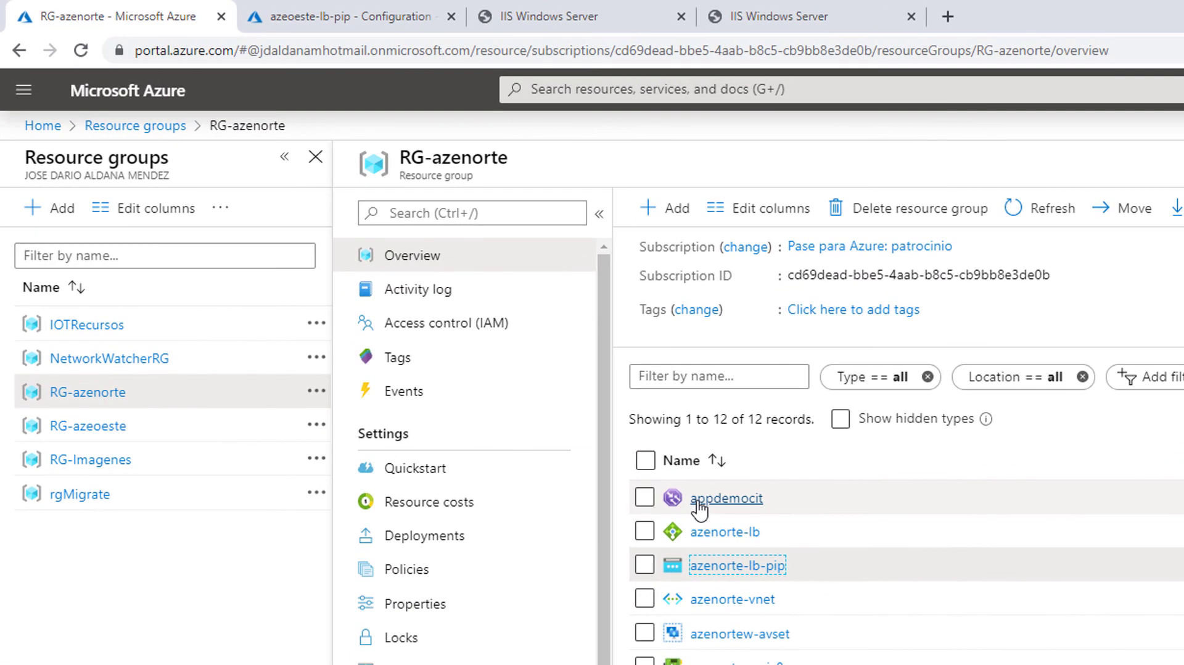
click(448, 322)
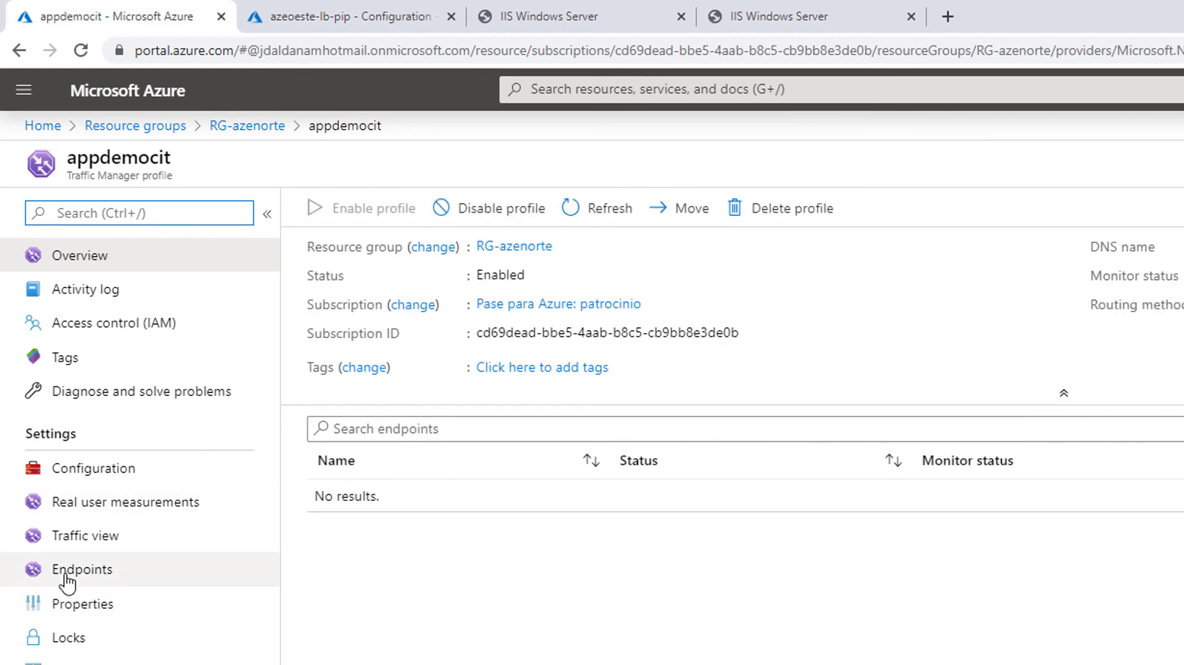
click(99, 571)
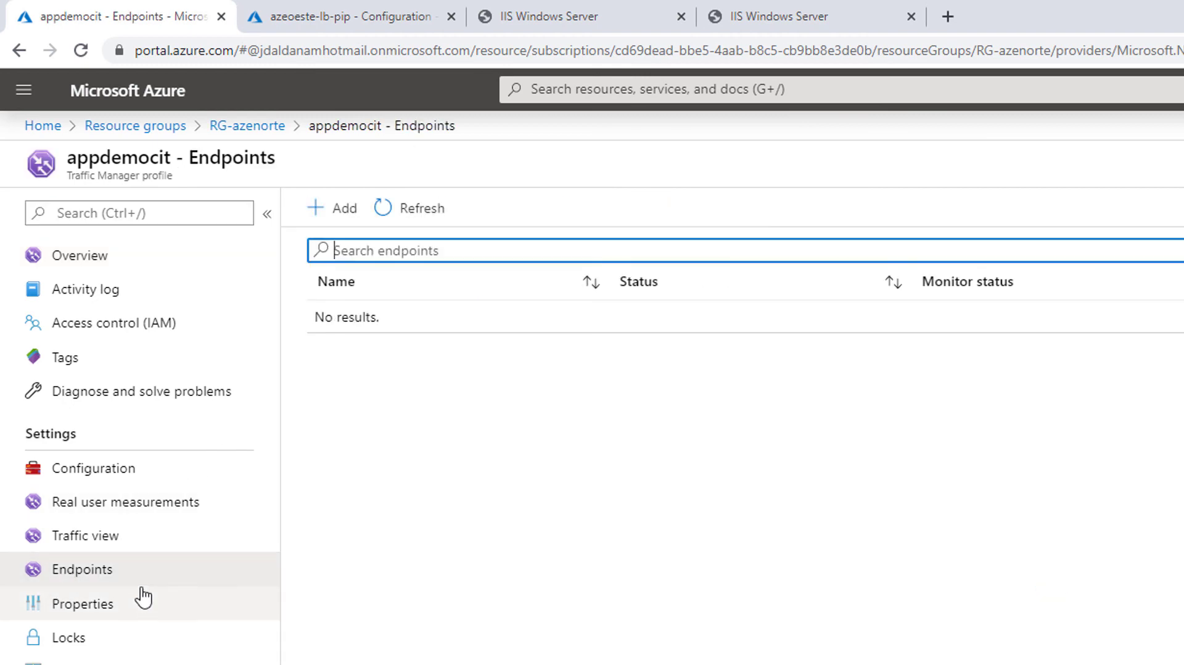
Start adding an Azure endpoint named aznorte-endp with Public IP address as its target resource type
click(333, 208)
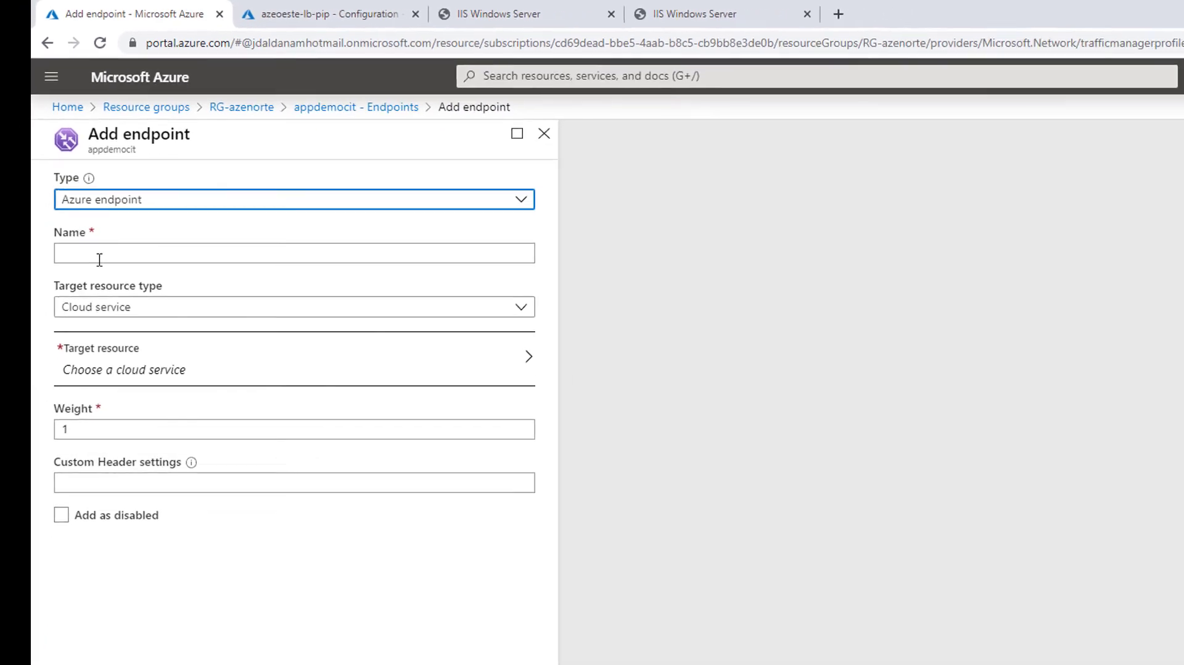
click(99, 259)
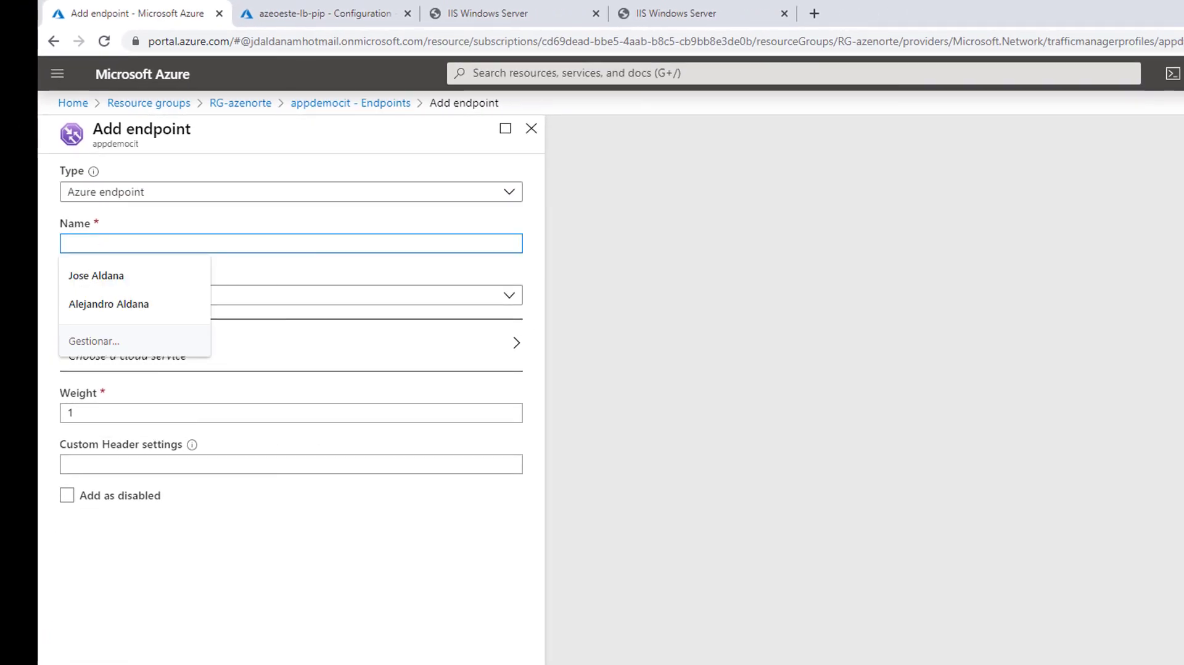
key(alt+Tab)
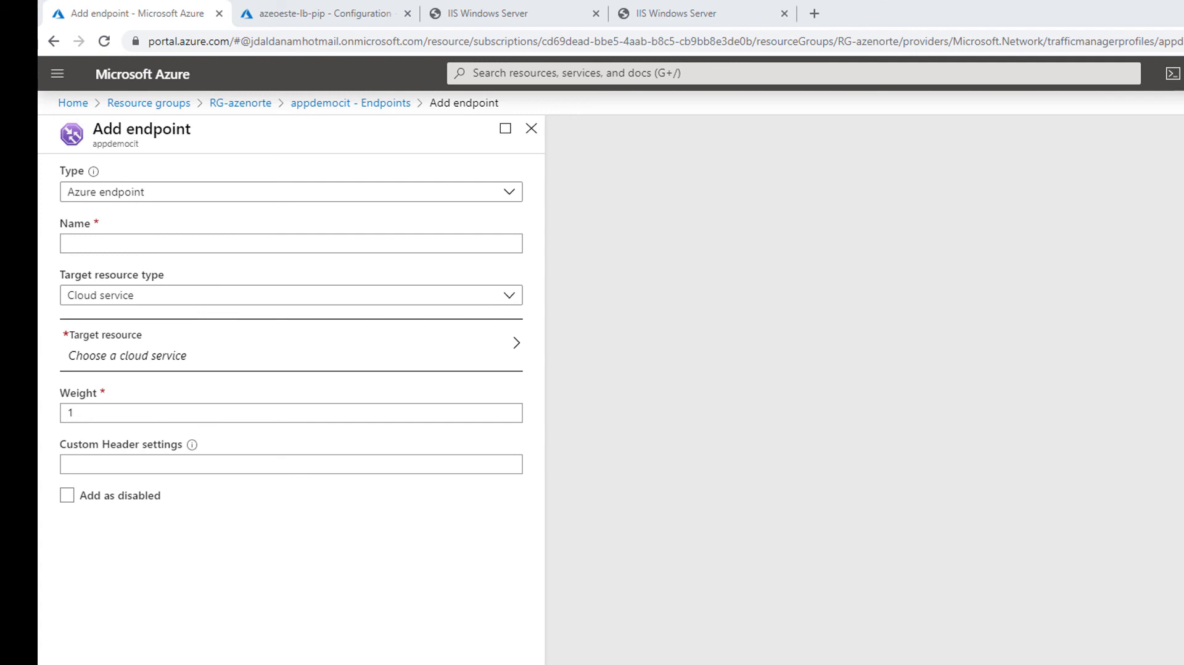
click(115, 247)
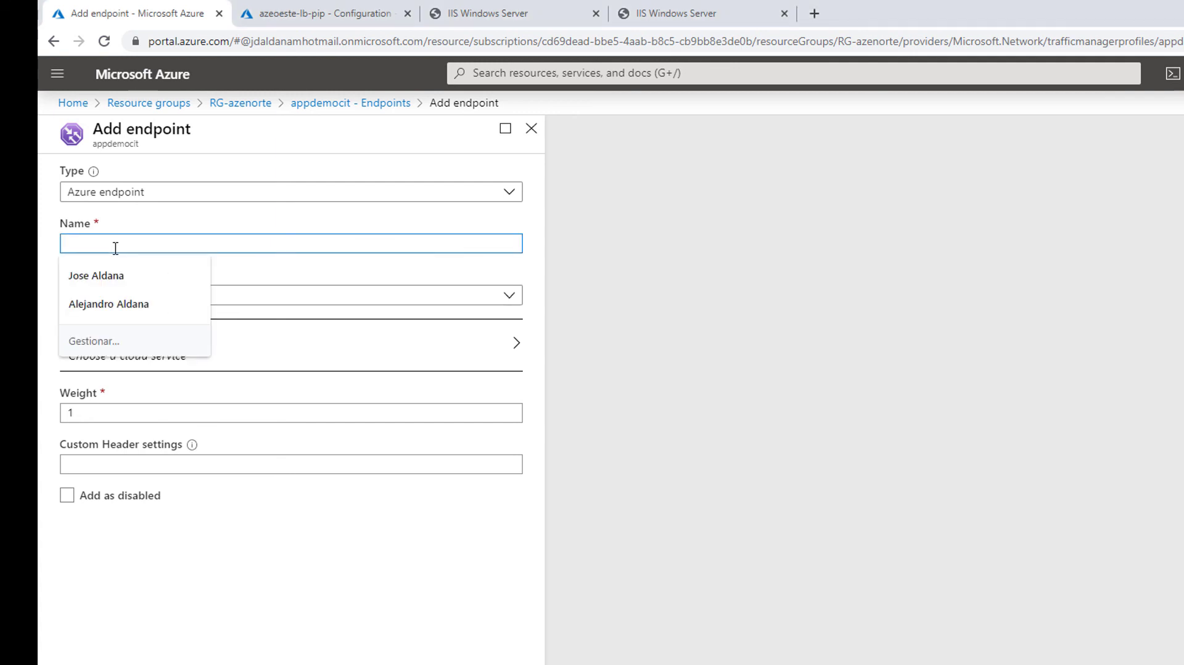
text(aznorte-endp)
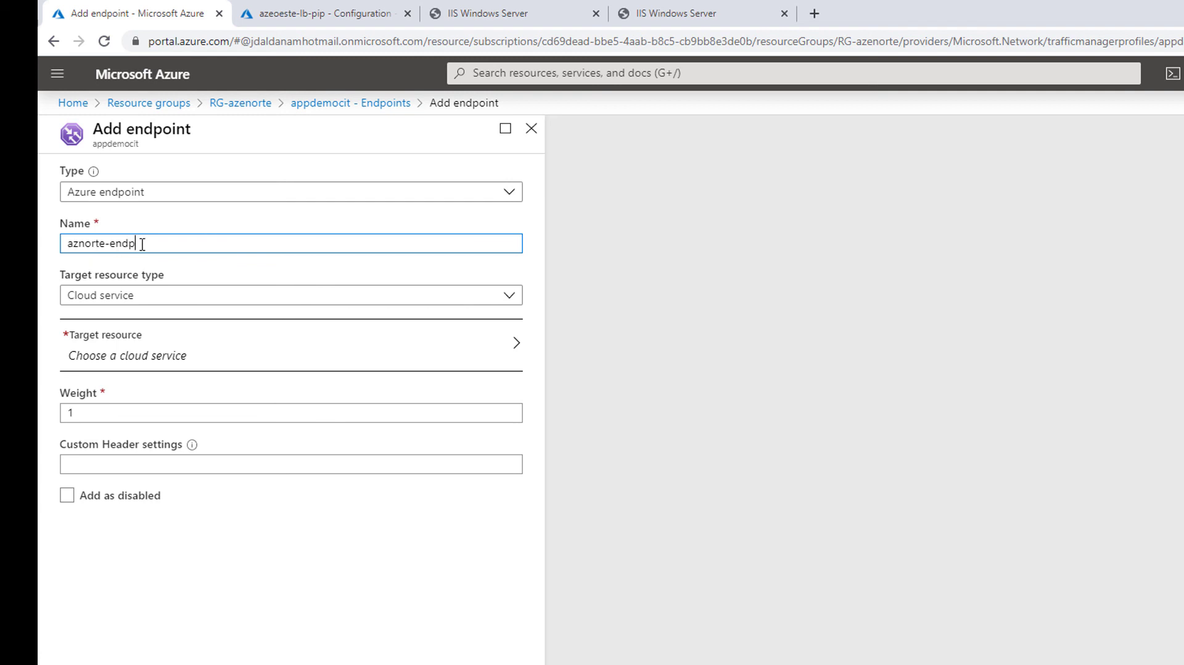
click(154, 296)
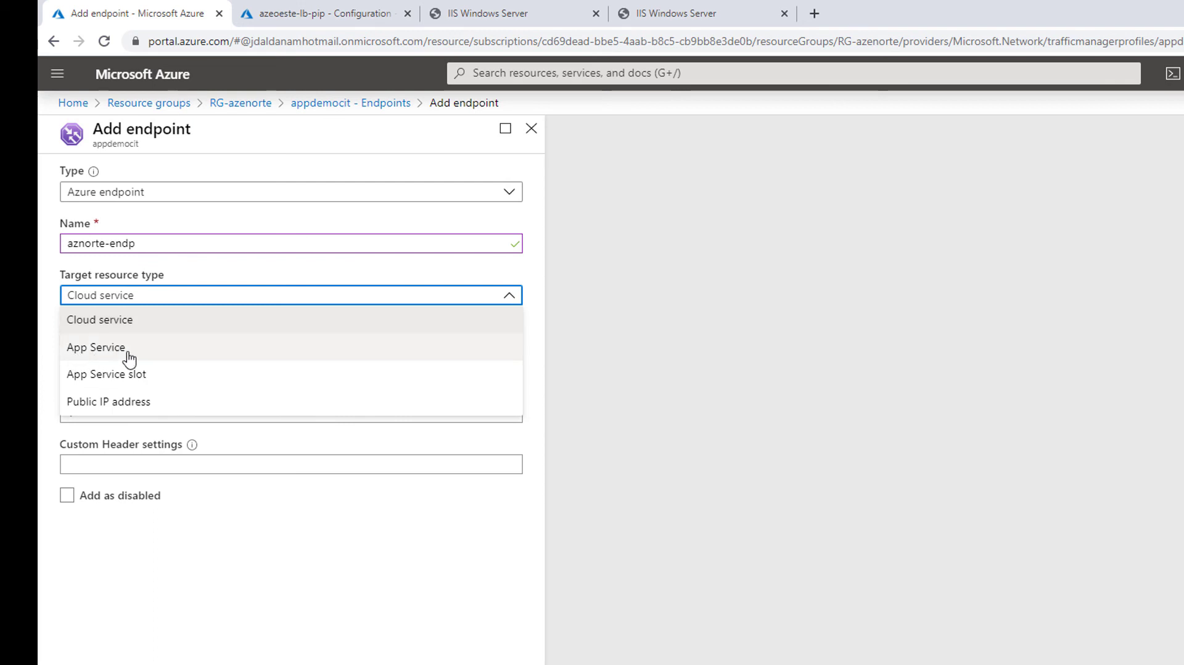
click(110, 408)
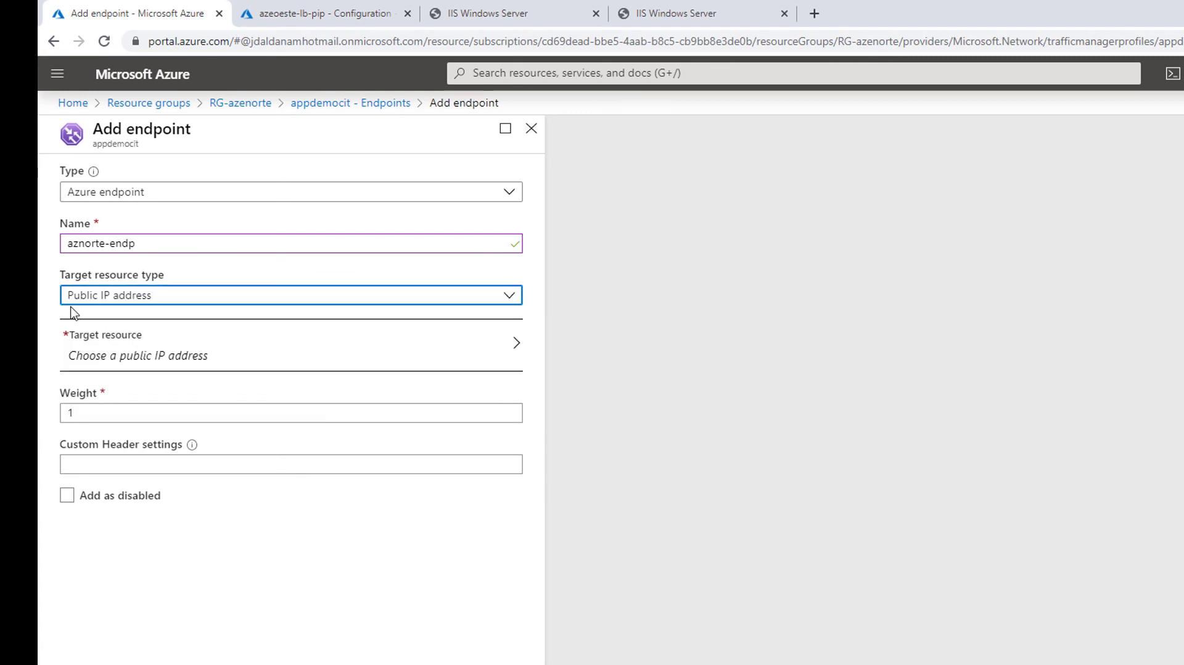
Select azenorte-lb-pip as the target resource, add the aznorte-endp endpoint, and refresh the profile's endpoint list
click(241, 364)
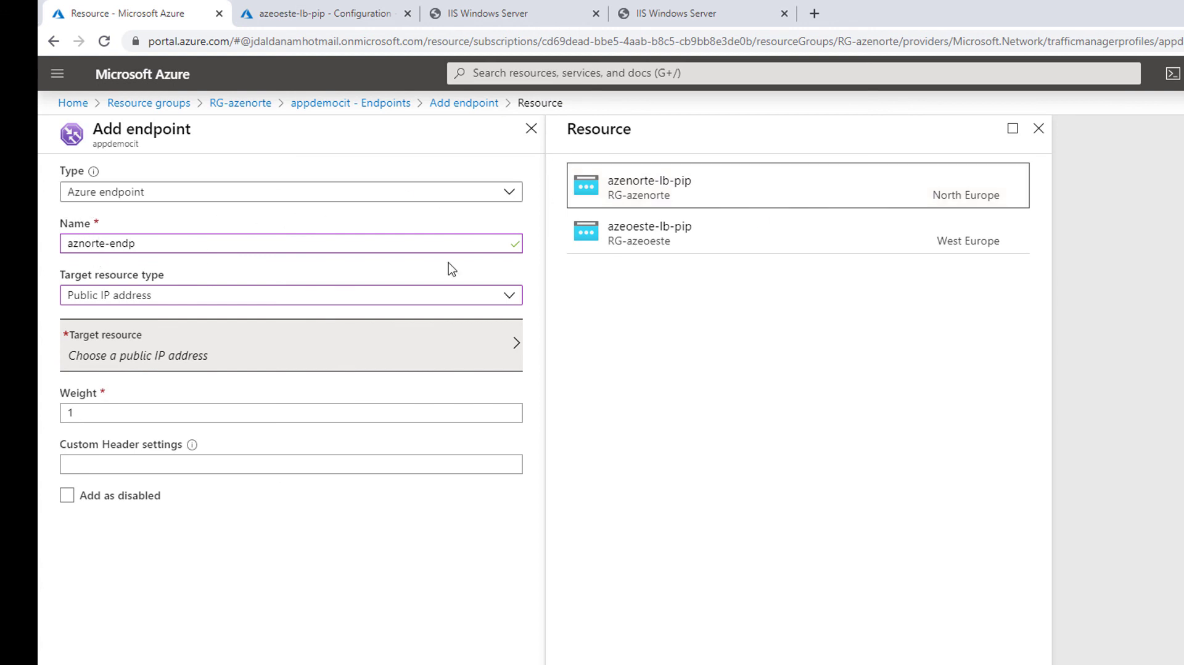
click(670, 198)
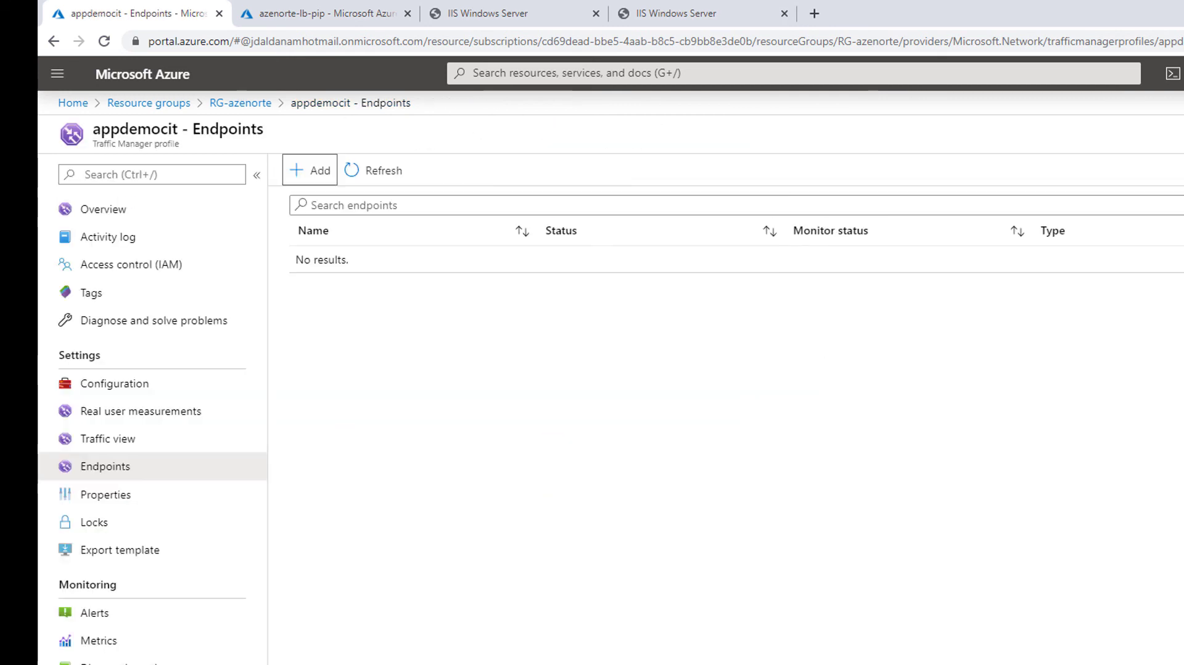
click(370, 171)
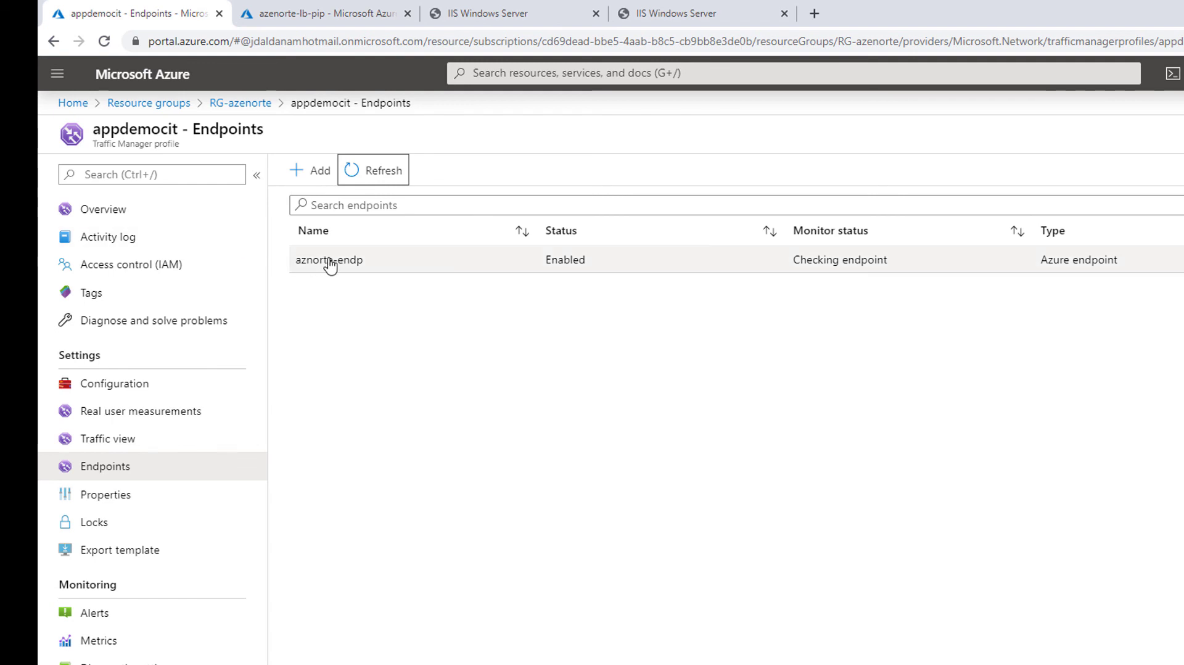
Add an Azure endpoint named azoeste-endpt that targets the public IP address azeoeste-lb-pip, and refresh the endpoint list
click(312, 175)
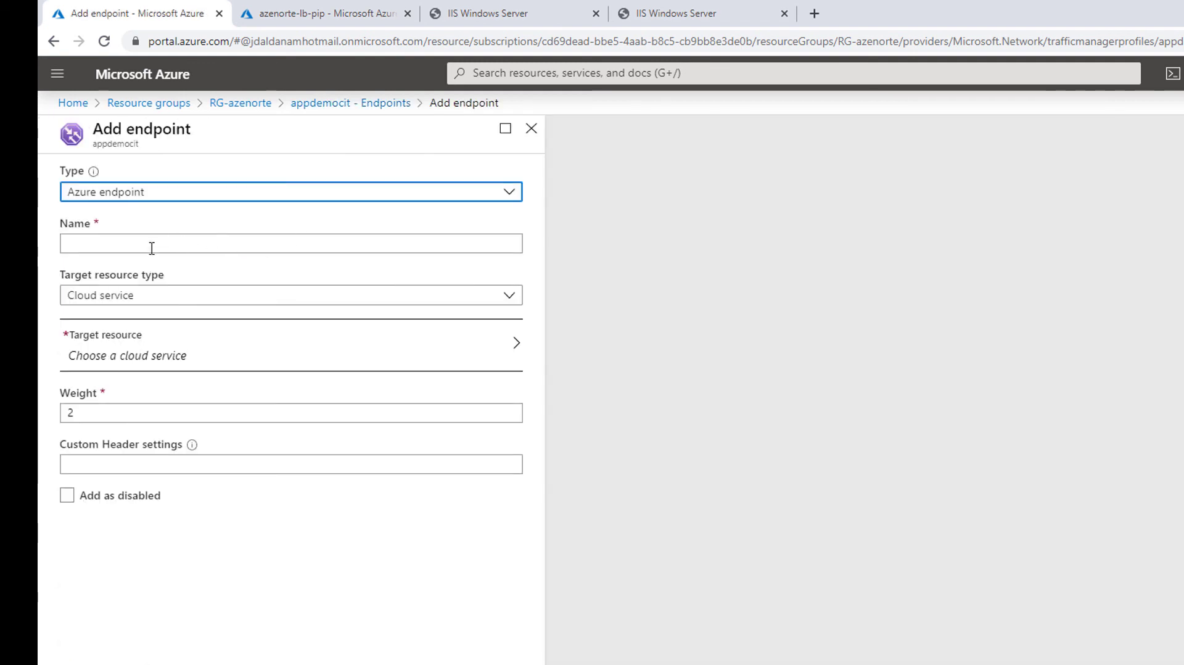
click(151, 244)
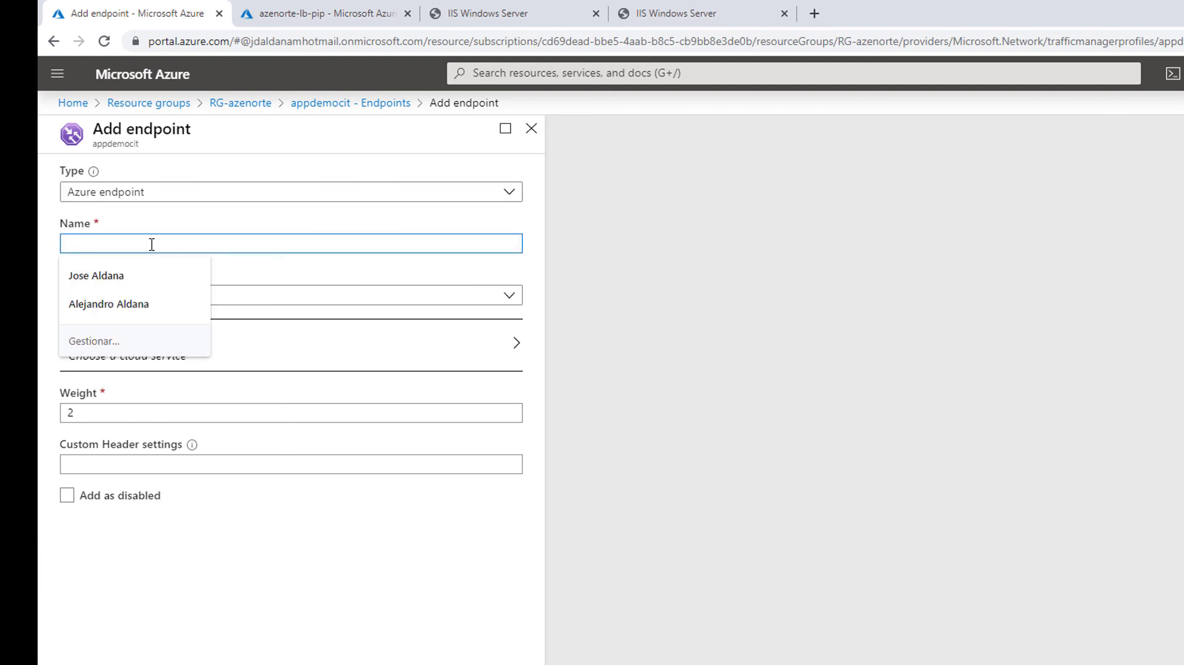
text(azoeste-endpt)
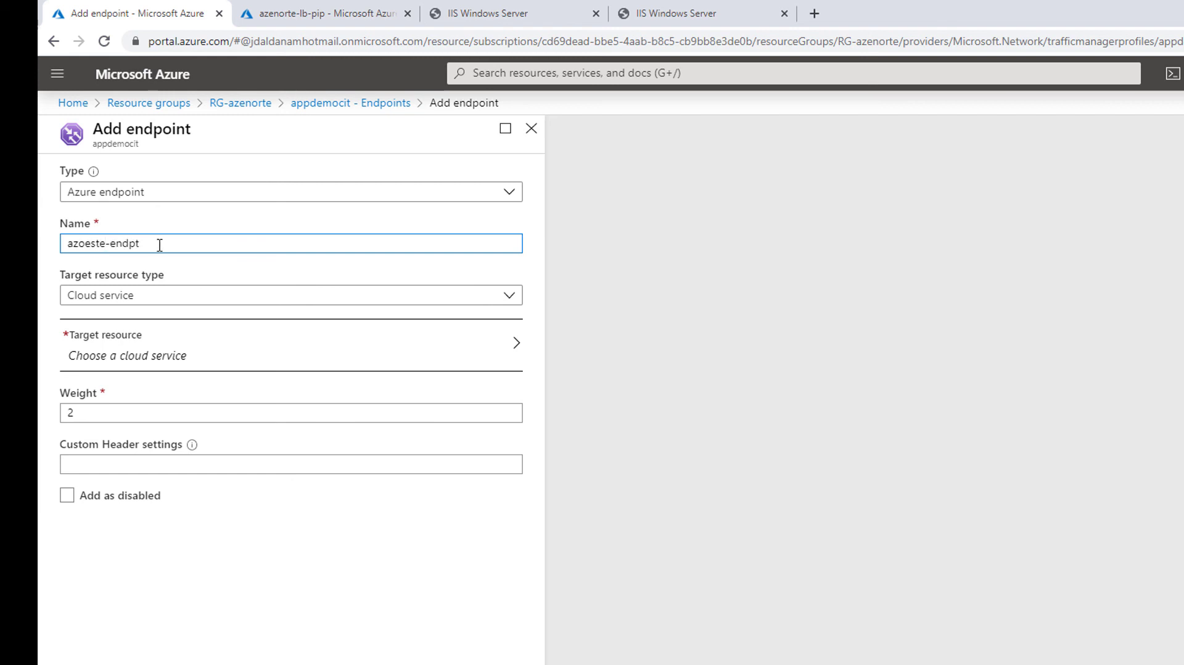
click(202, 296)
key(Return)
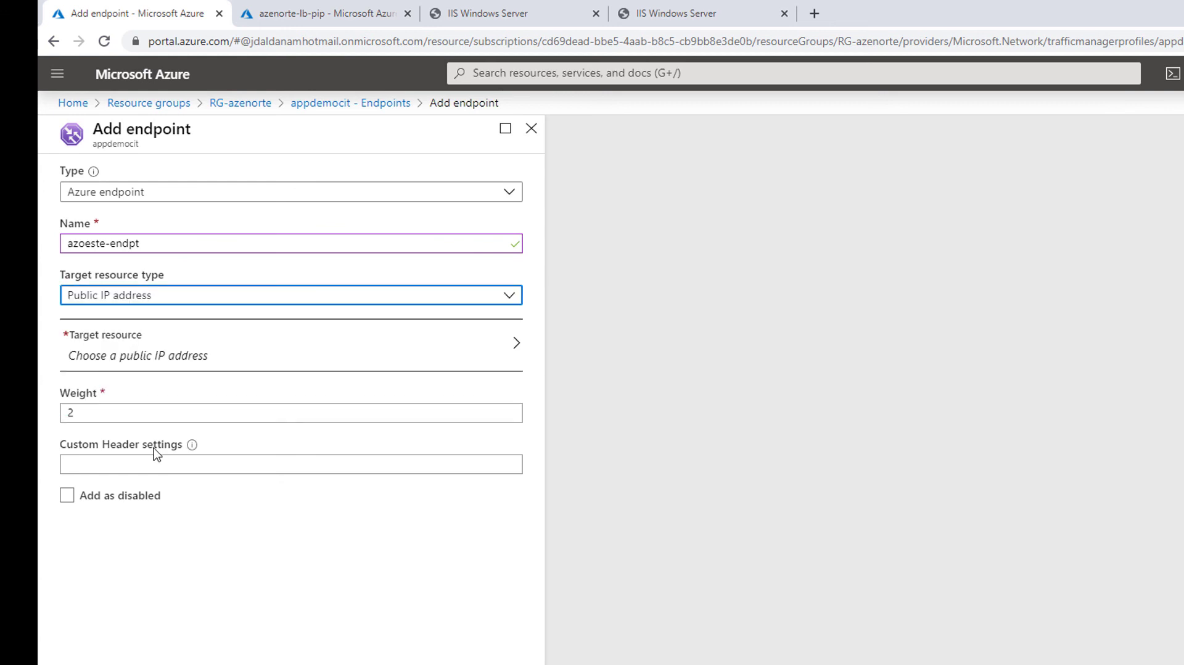
click(169, 369)
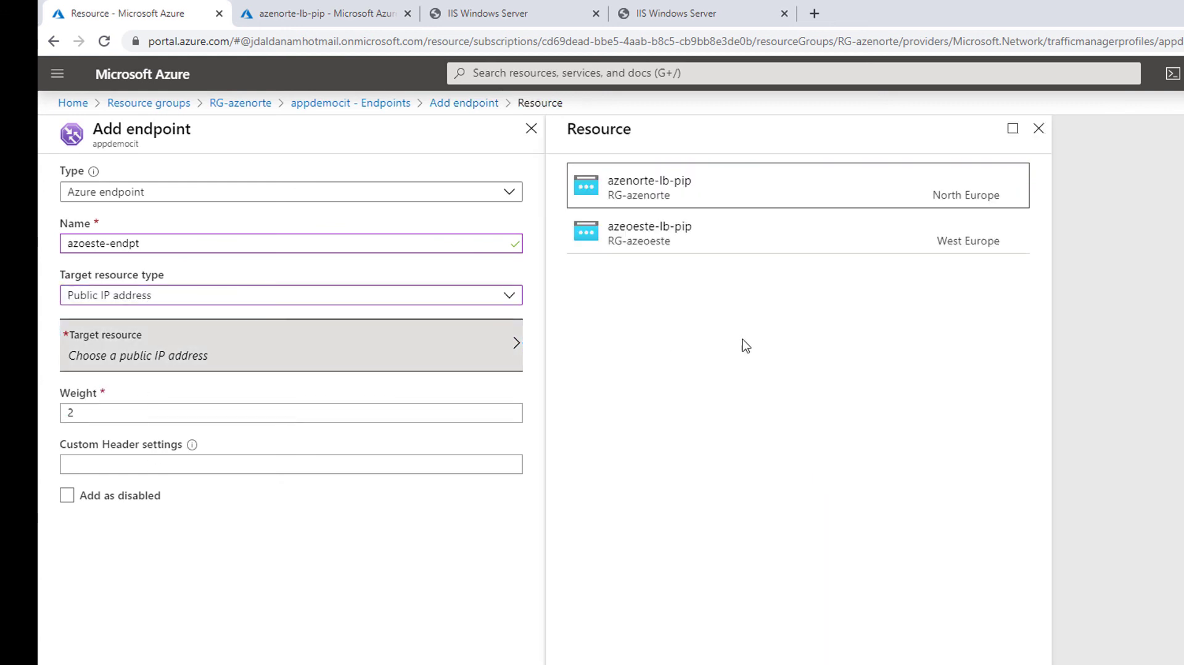
click(629, 242)
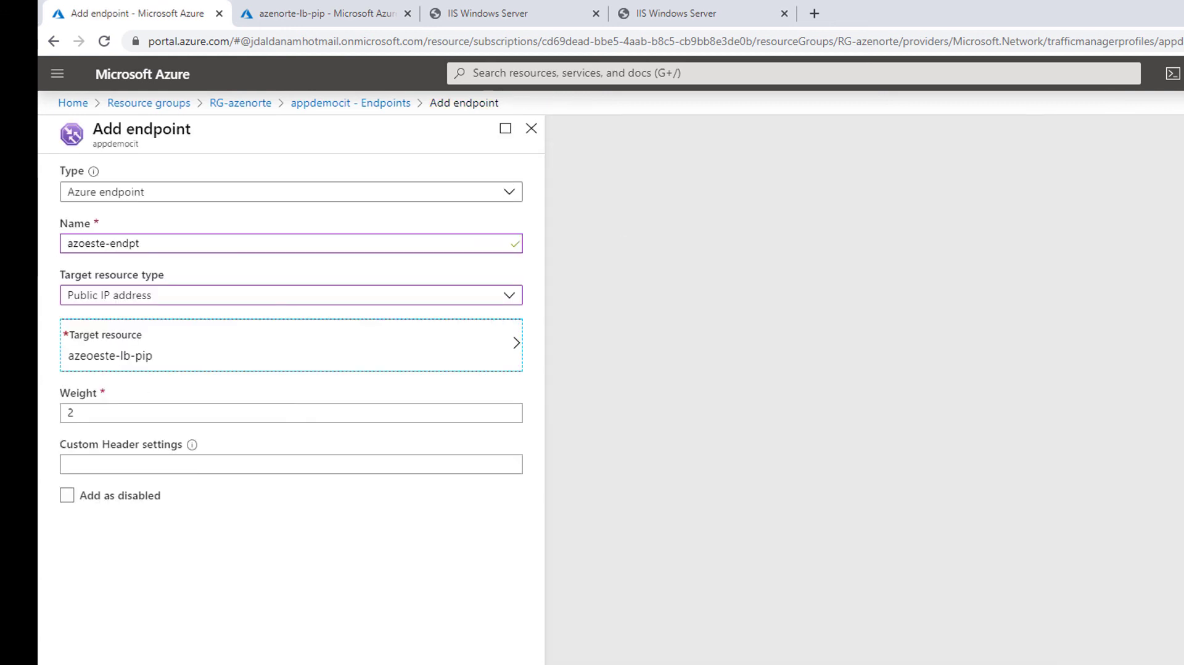
key(Return)
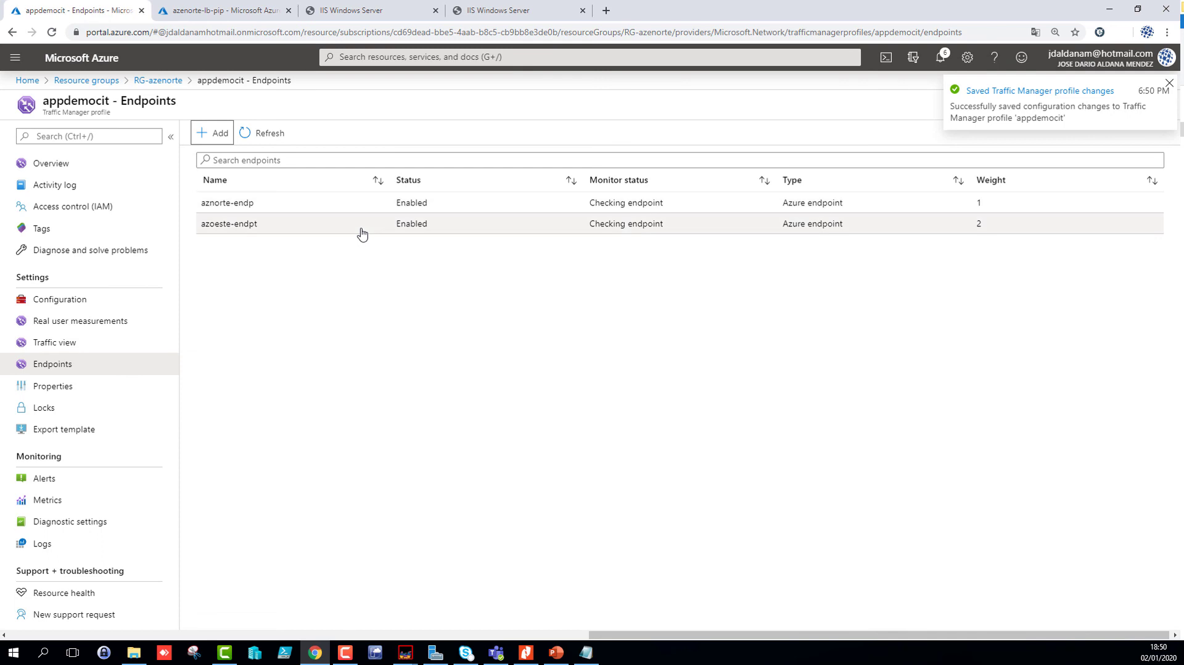
click(264, 135)
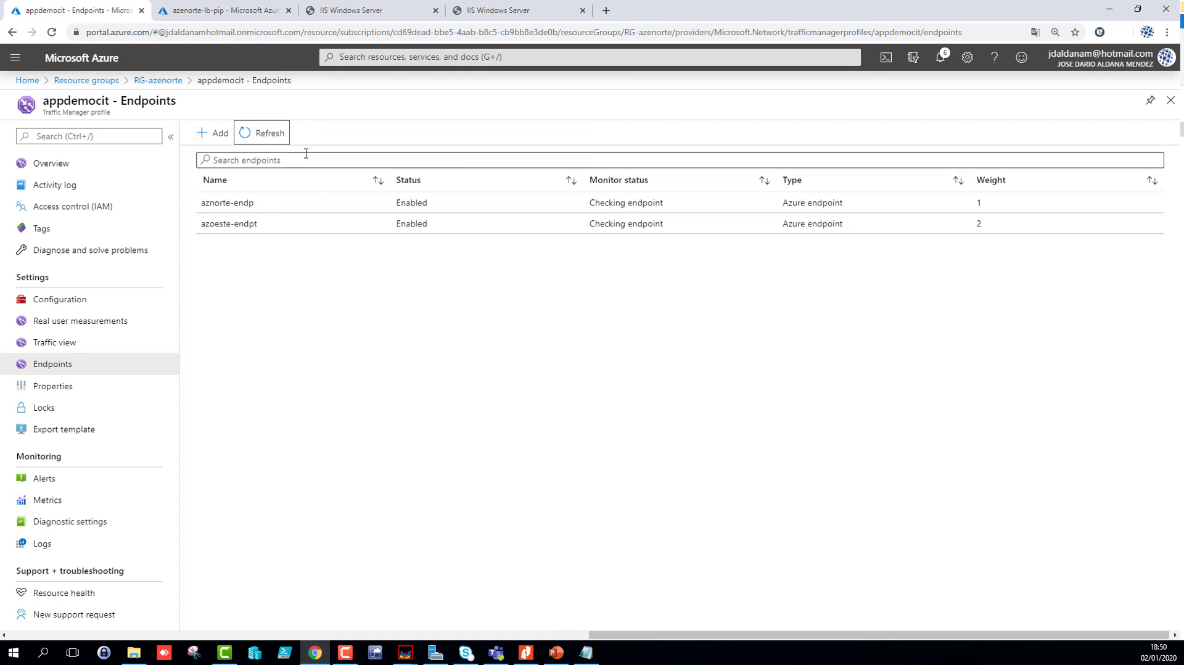
Load the DNS name copied from the appdemocit profile's overview in a new browser tab, and switch to the Azure Traffic Manager architecture slide
click(61, 164)
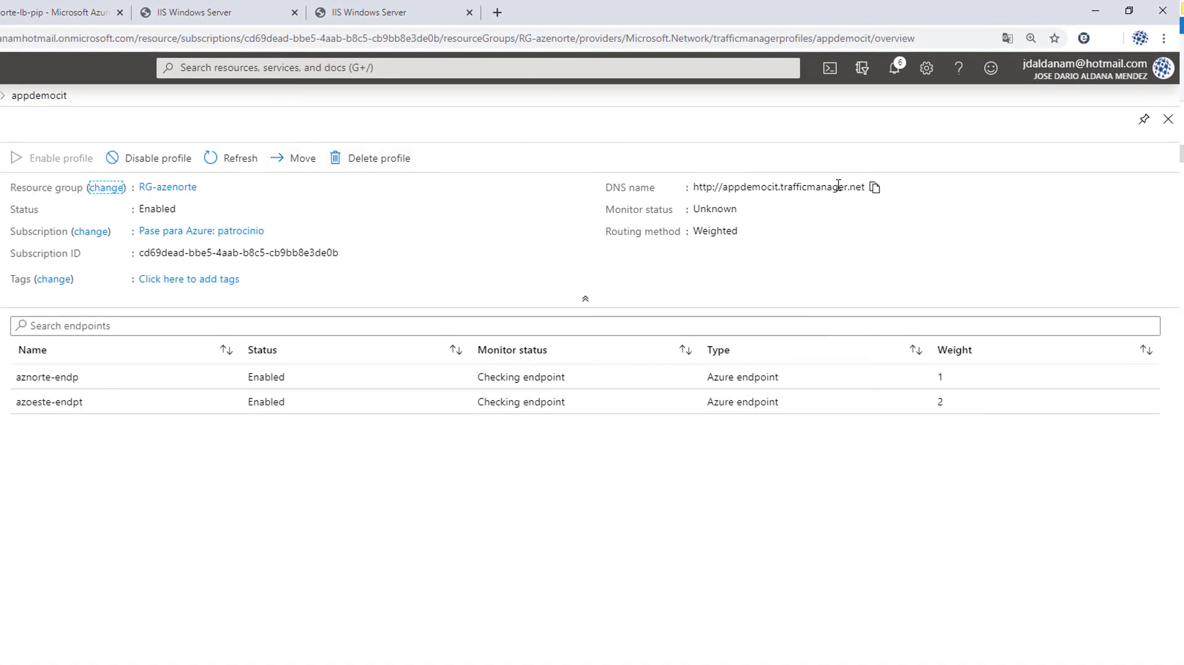
click(875, 188)
click(497, 12)
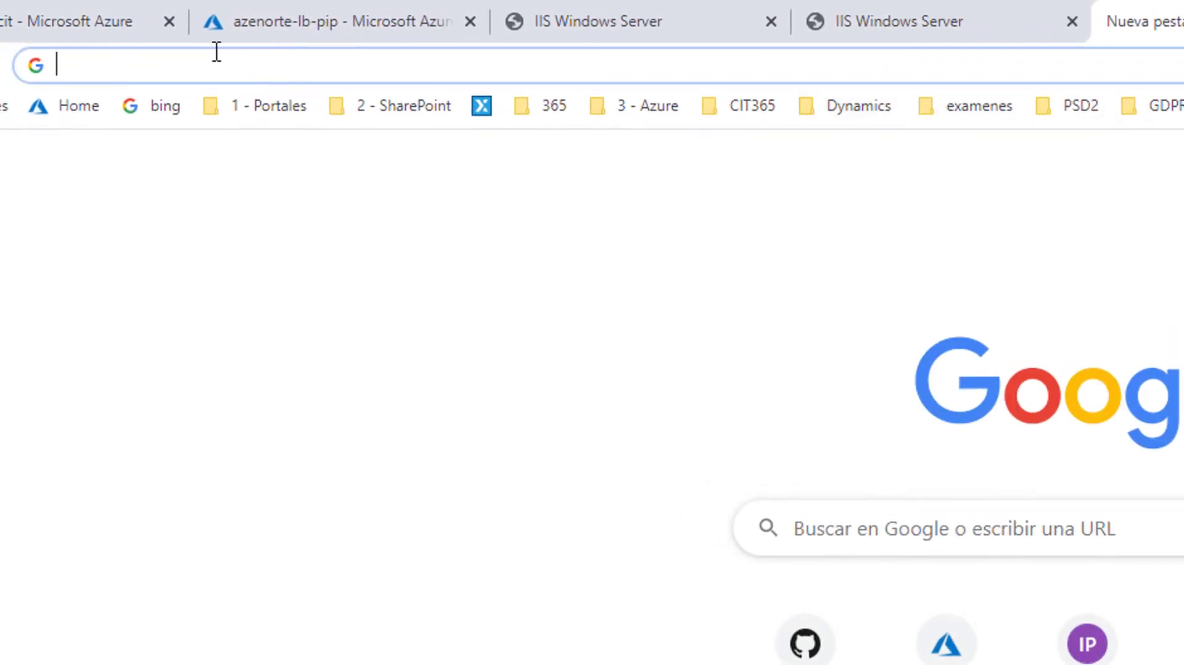
key(ctrl+v)
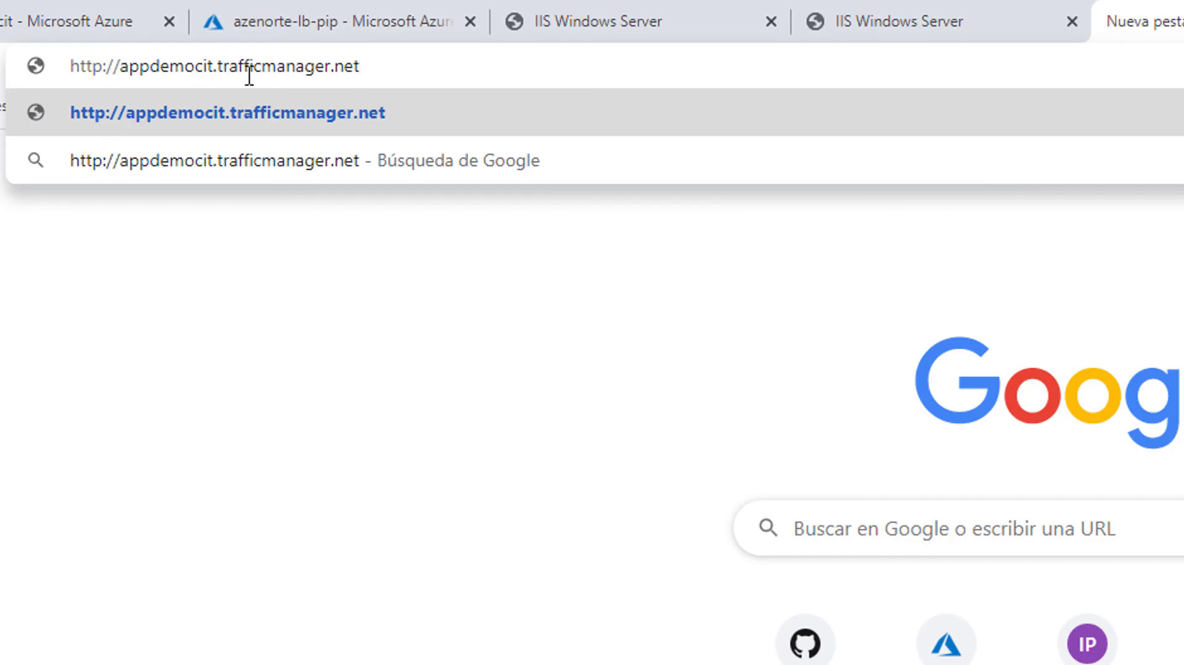
key(Return)
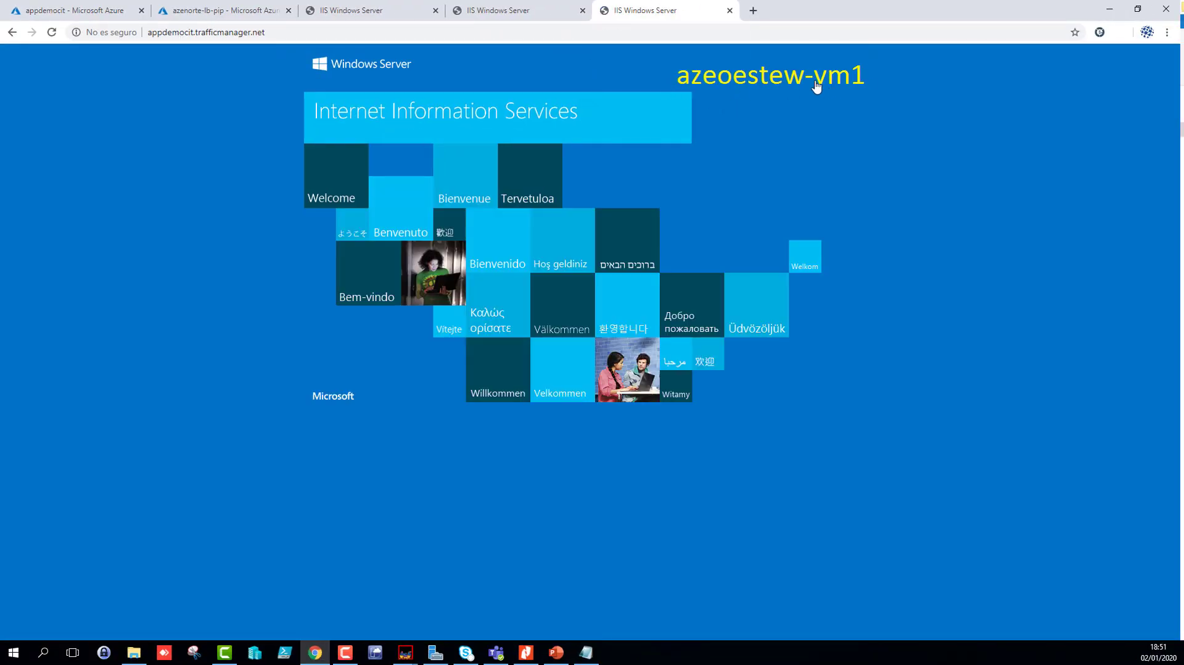
key(alt+Tab)
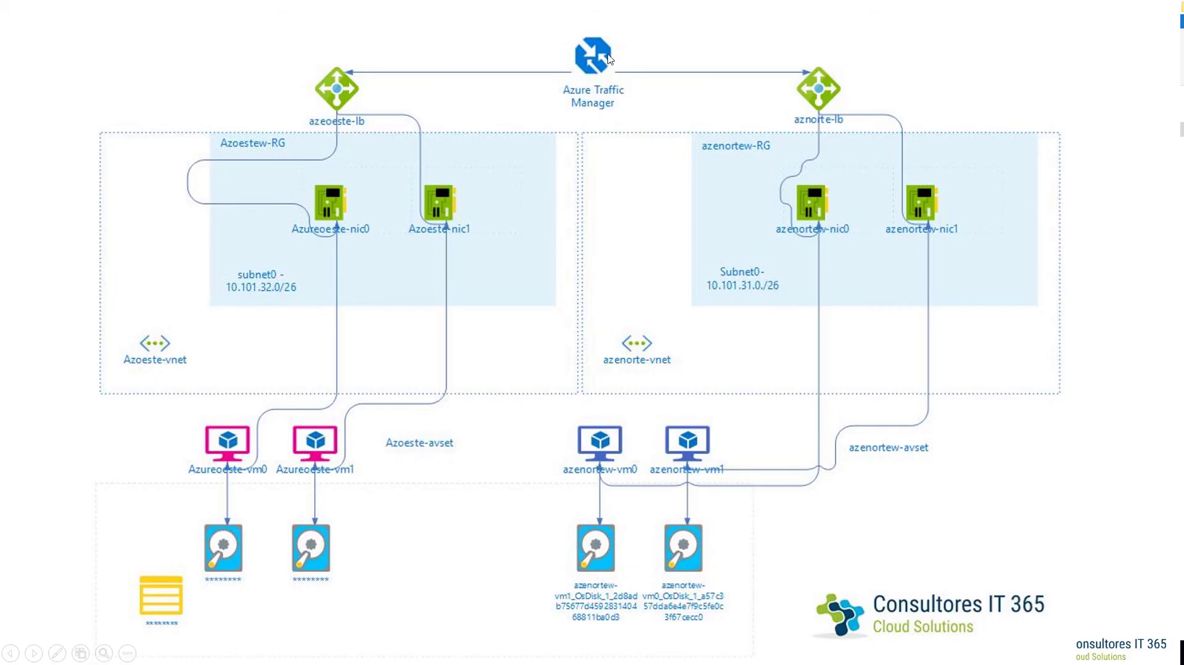